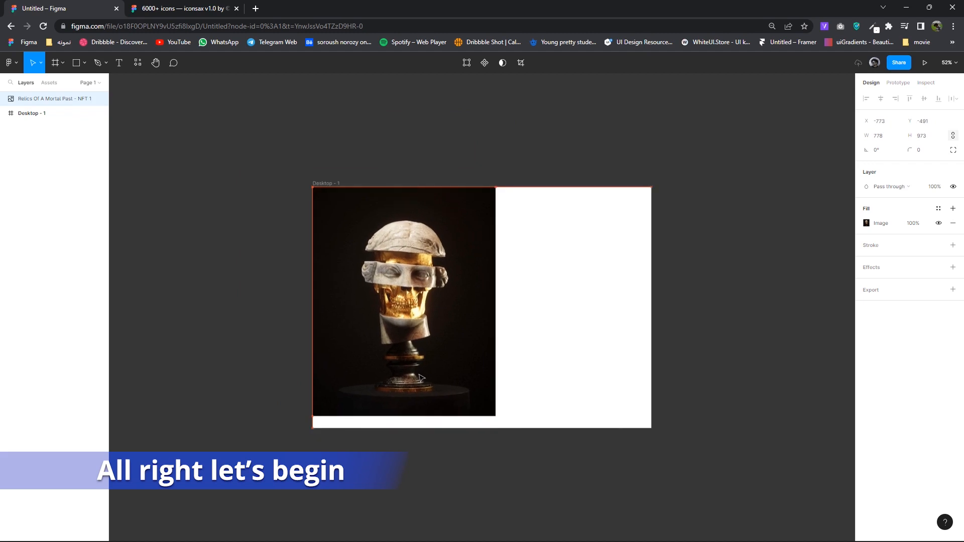
- Enlarge the statue image slightly inside the Desktop - 1 frame
drag(496, 415, 505, 428)
- Nest the statue image in Desktop - 1, enlarge it to 883 × 1165 and shift it left
drag(22, 98, 22, 117)
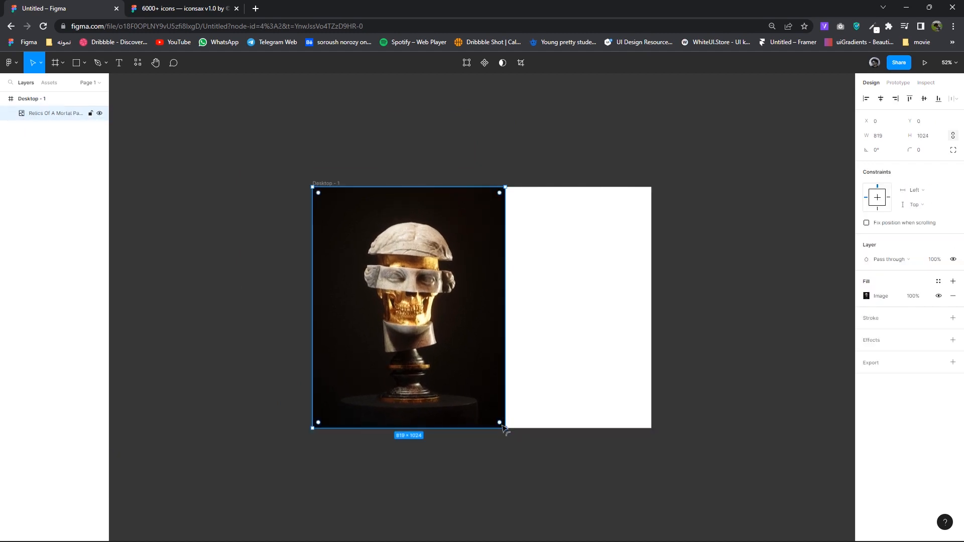
drag(503, 425, 520, 448)
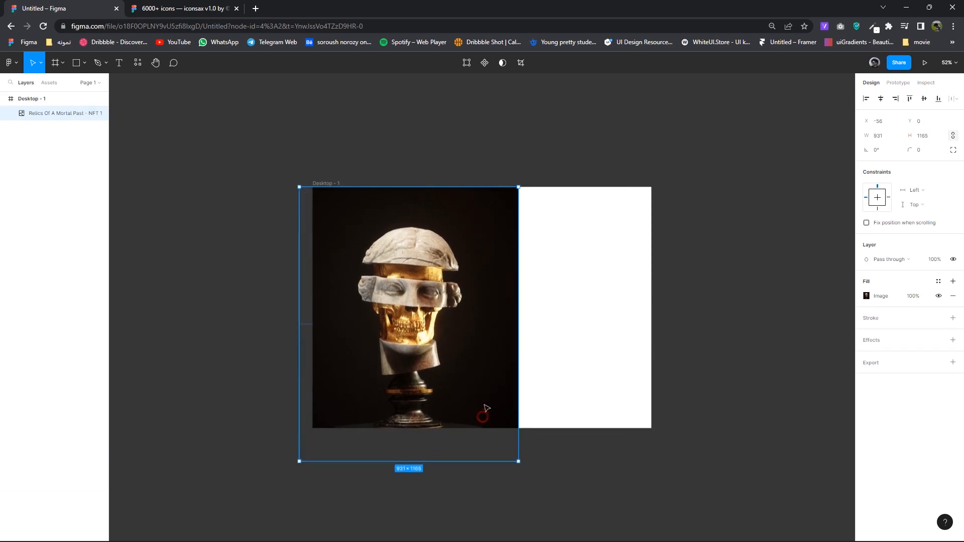
drag(486, 406, 504, 396)
drag(441, 385, 444, 385)
scroll(444, 384, up, 3)
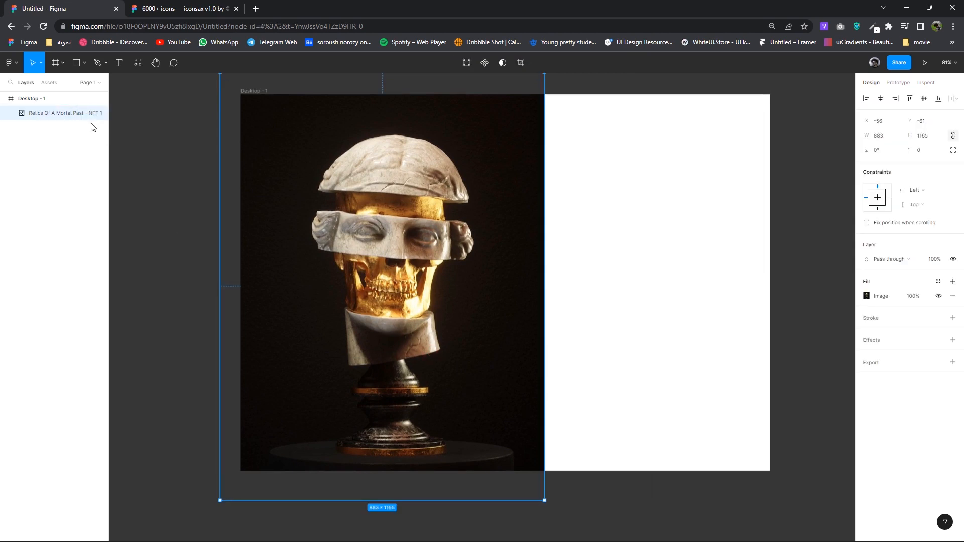
click(172, 172)
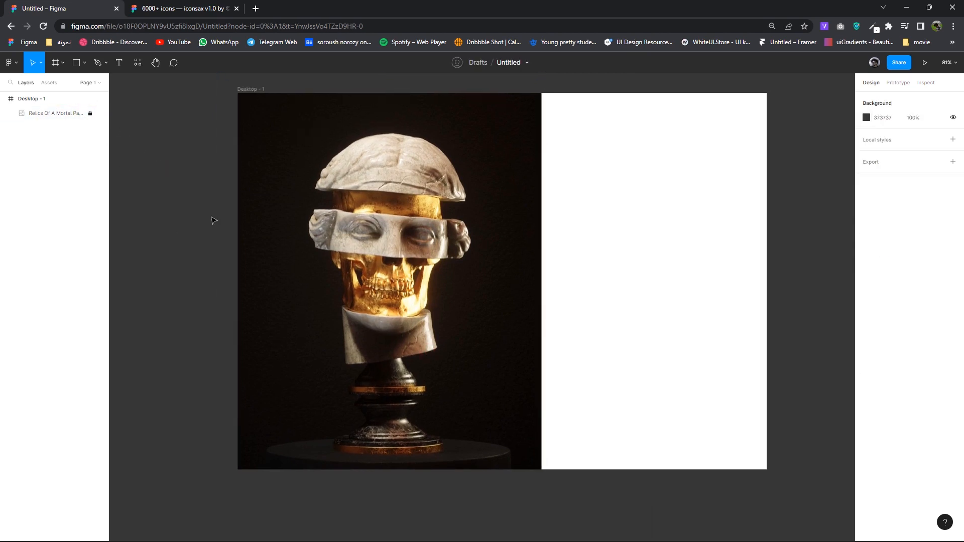
click(84, 63)
- Add a 'Golden human statue' auto-width text box over the statue's lower left
click(119, 63)
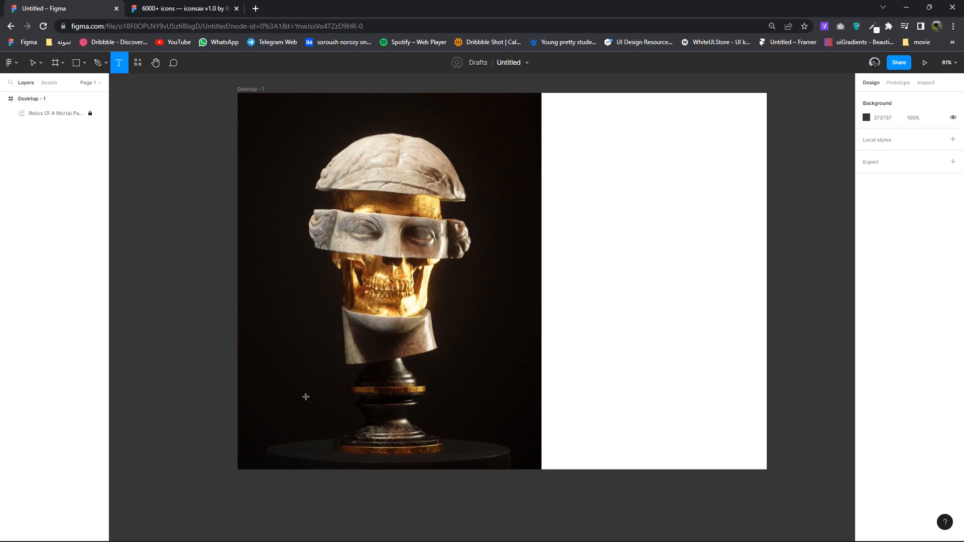
scroll(305, 396, up, 3)
drag(282, 317, 393, 336)
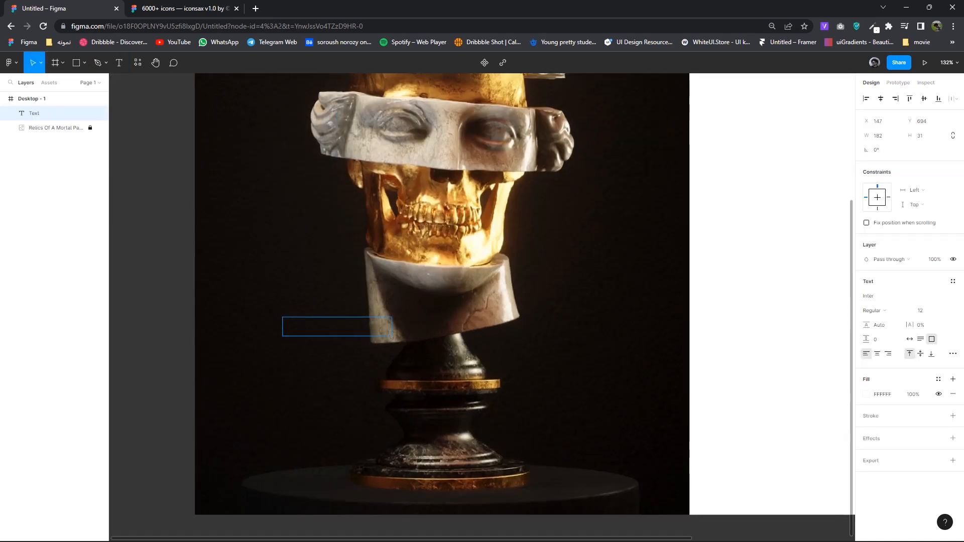
scroll(334, 335, up, 4)
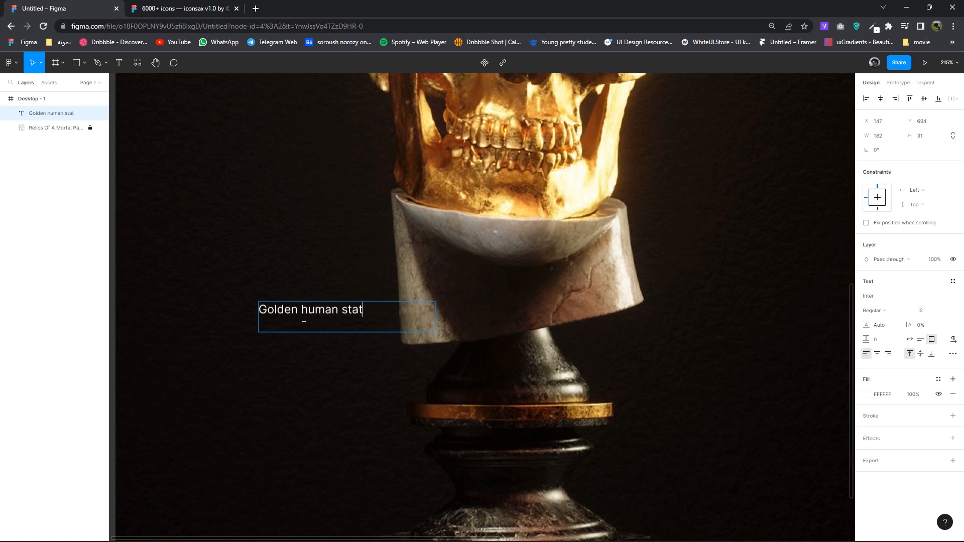
click(371, 333)
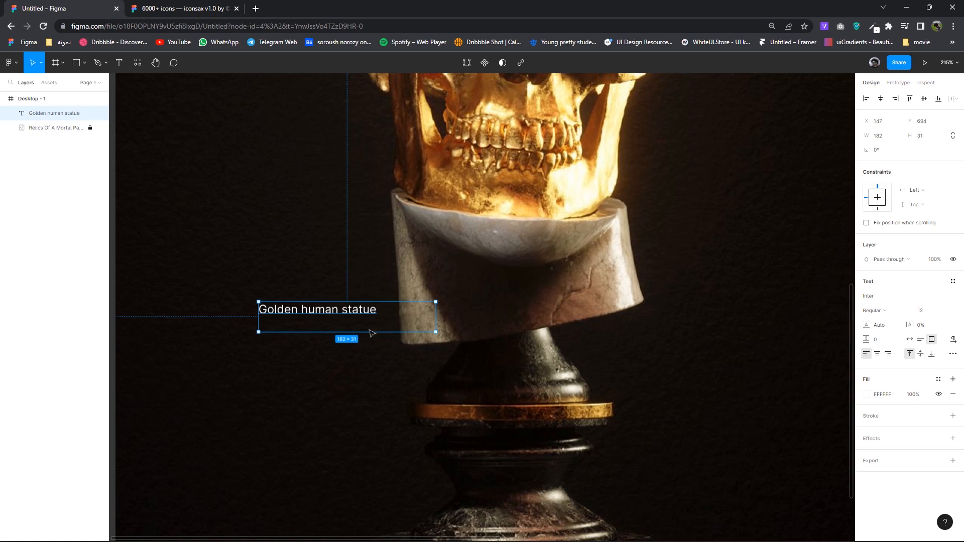
click(910, 340)
- Style the title in Poppins SemiBold 17 and nudge it slightly right and up
click(886, 297)
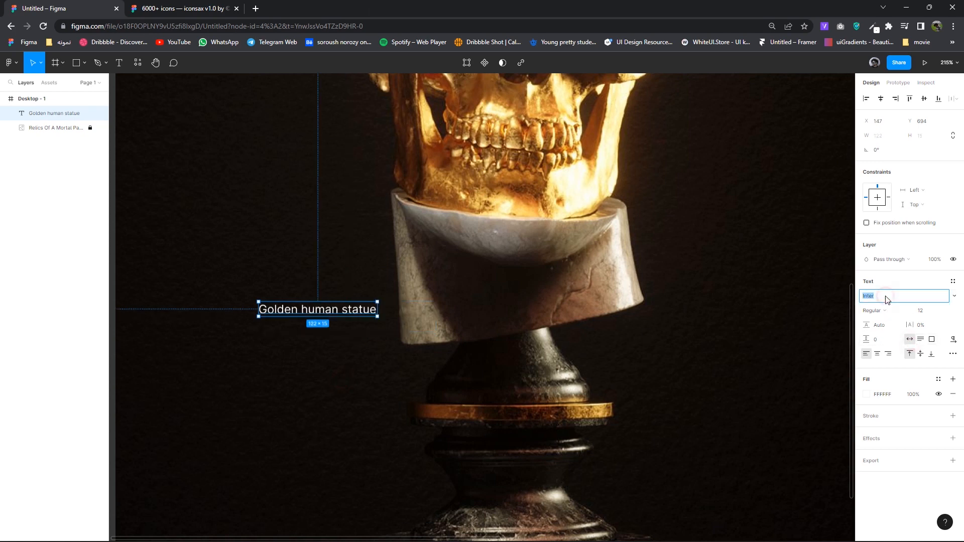
text(Poppins)
key(Return)
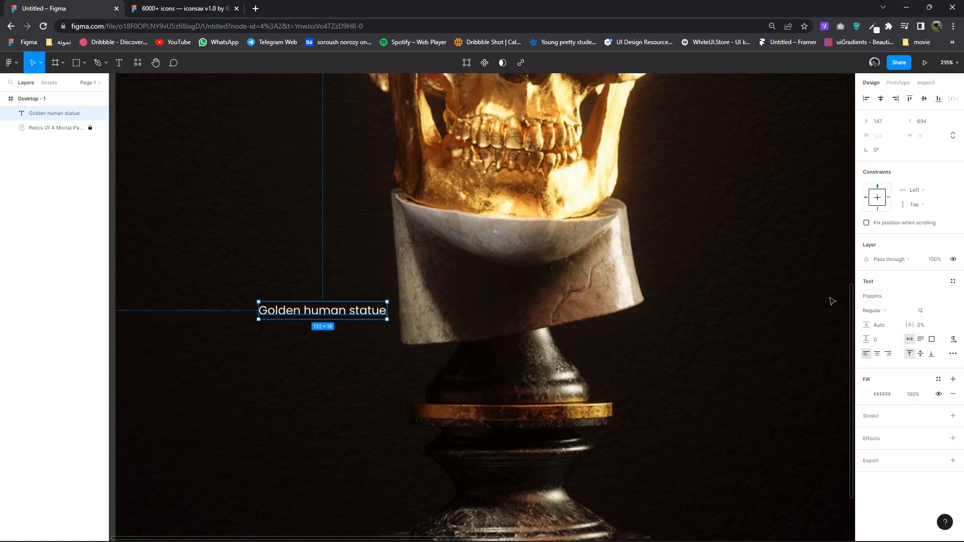
scroll(448, 353, down, 1)
key(Up)
key(Up)
key(Up)
key(Up)
key(Up)
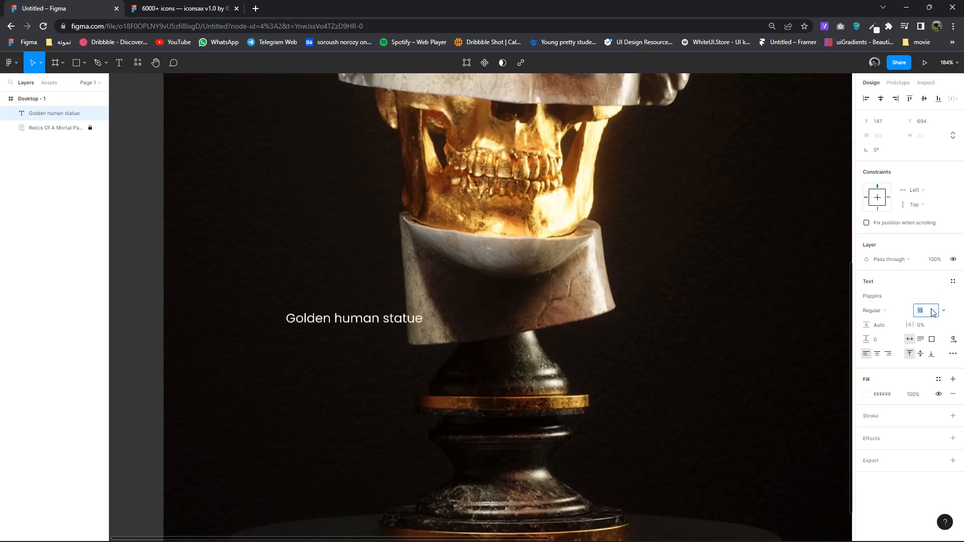
click(886, 311)
click(887, 330)
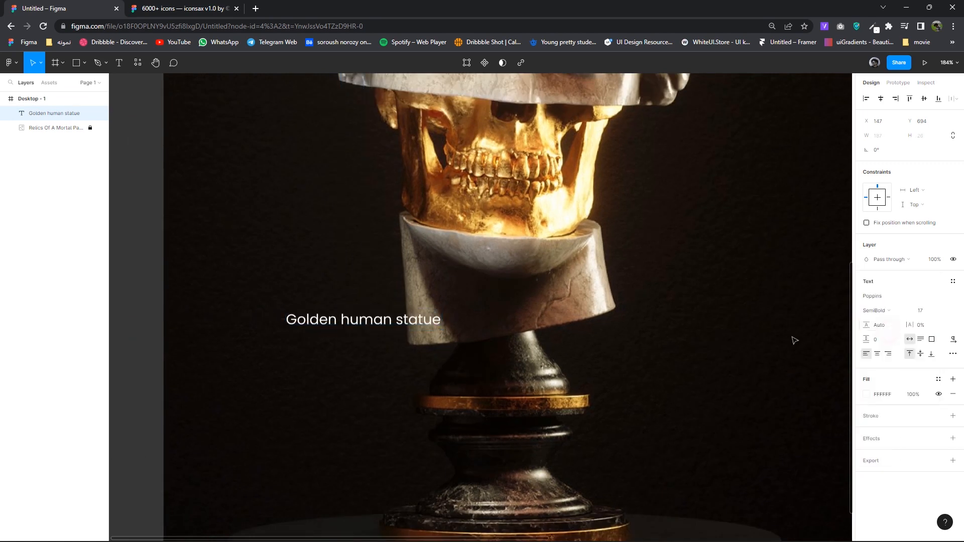
drag(418, 323, 429, 320)
scroll(428, 320, up, 3)
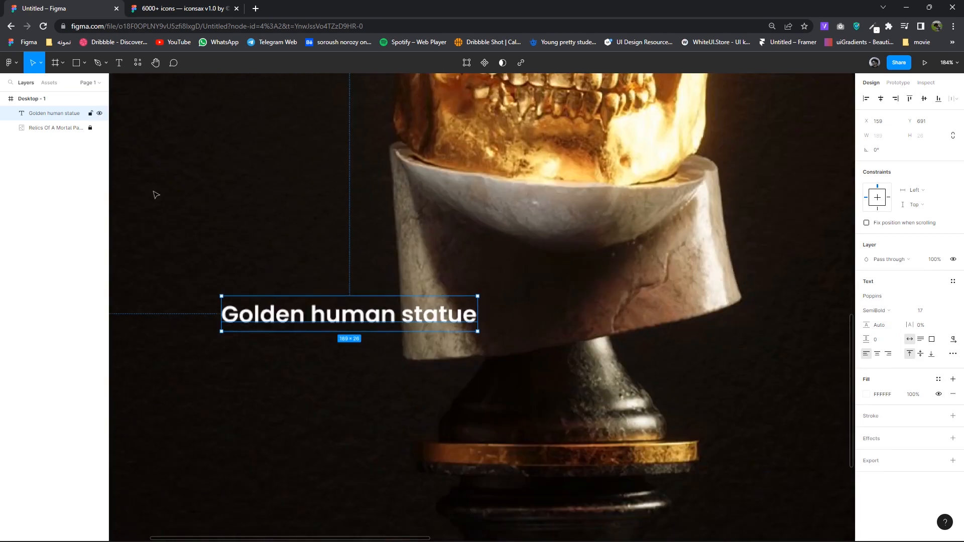
click(84, 62)
click(61, 116)
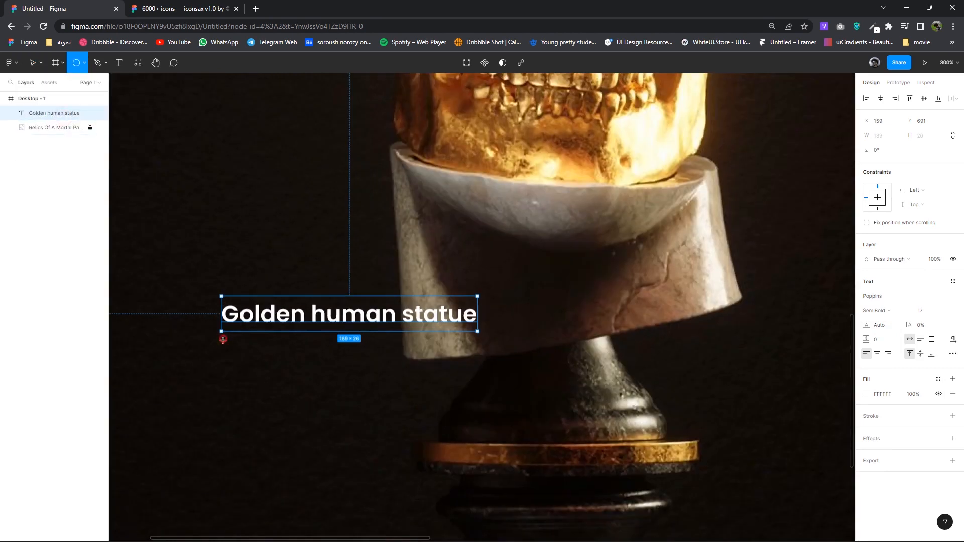
- Draw a 32×32 grey circle under the title
drag(222, 339, 257, 373)
scroll(394, 388, down, 2)
scroll(394, 389, down, 2)
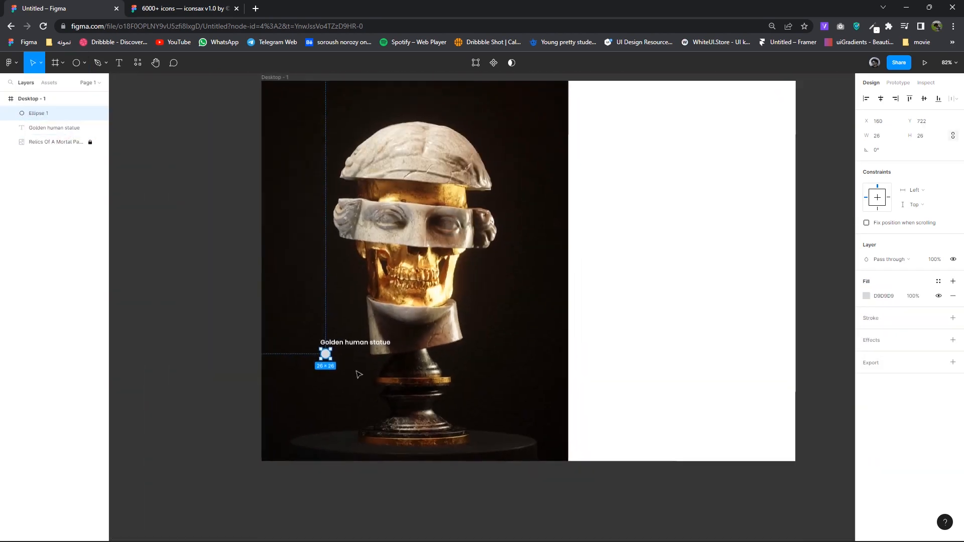
scroll(357, 371, up, 4)
drag(293, 336, 303, 349)
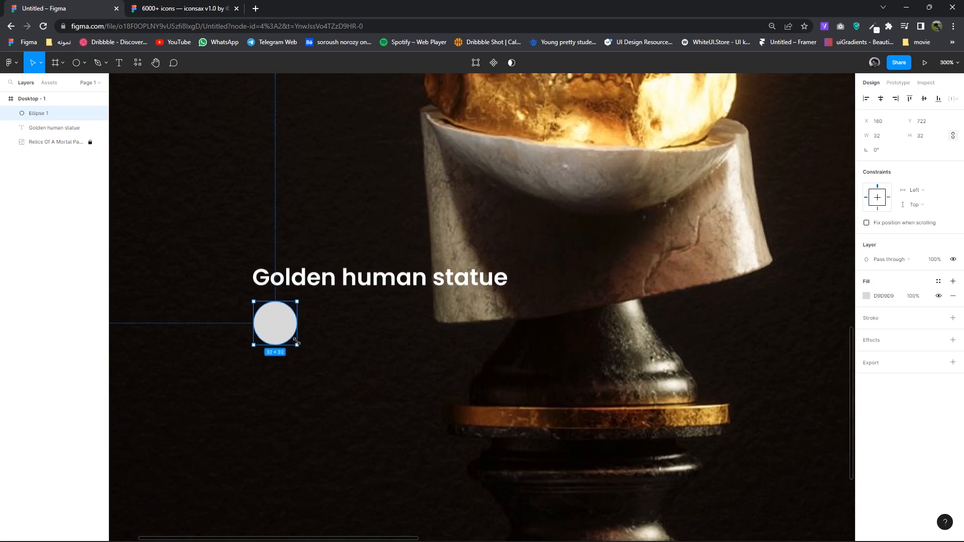
scroll(296, 339, up, 2)
- Duplicate the title beside the circle and replace it with the creator's name
drag(306, 256, 388, 321)
double_click(388, 321)
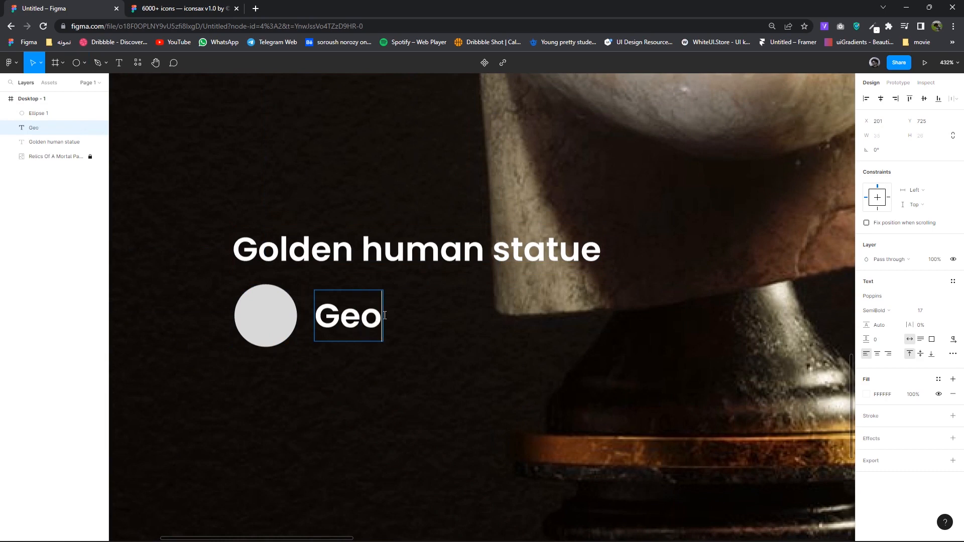
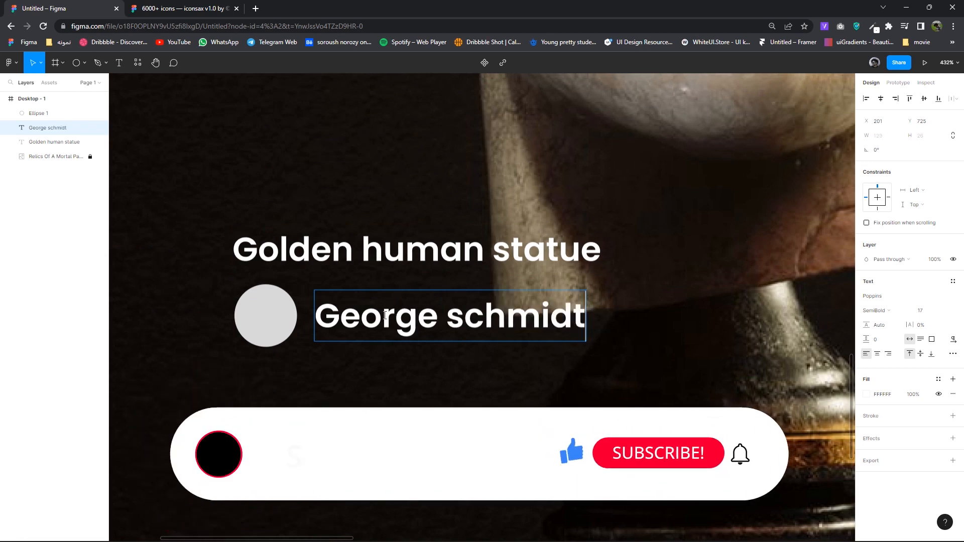
key(Escape)
scroll(388, 386, down, 5)
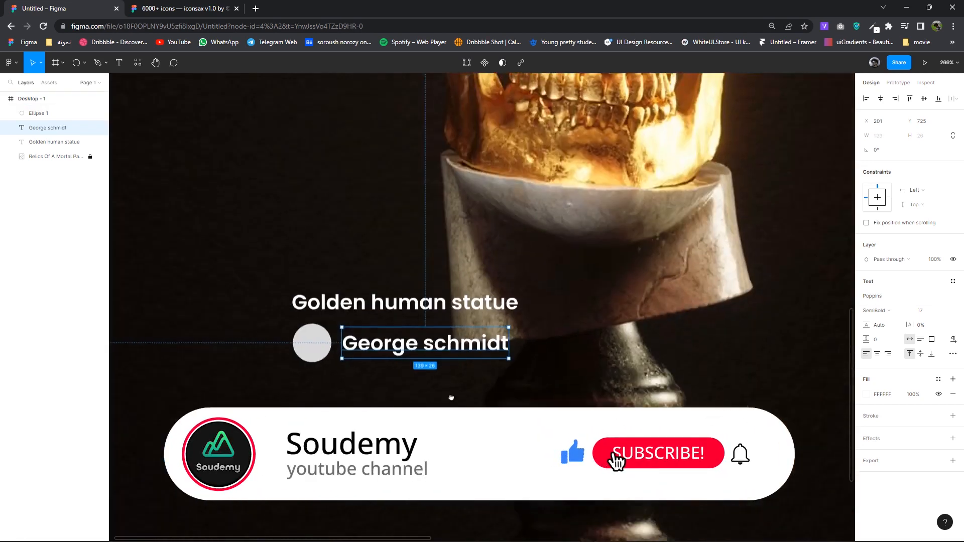
scroll(451, 397, down, 3)
- Set the creator name to size 14, Regular weight, and adjust its position
click(925, 310)
text(14)
key(Return)
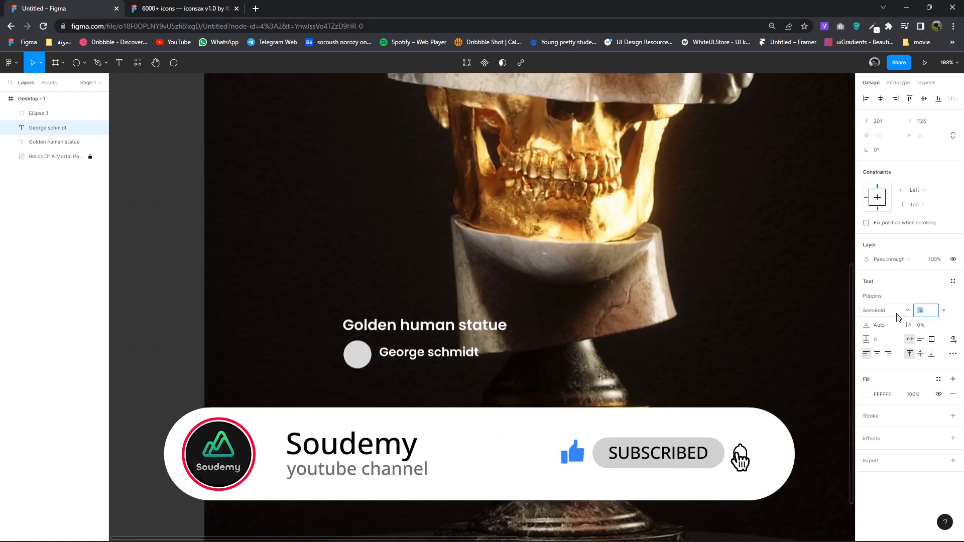
click(897, 314)
click(884, 298)
drag(442, 364, 433, 354)
click(874, 310)
click(884, 299)
click(514, 365)
- Wrap the circle and name in a frame with auto layout
drag(514, 365, 361, 351)
right_click(384, 351)
click(396, 351)
key(shift+a)
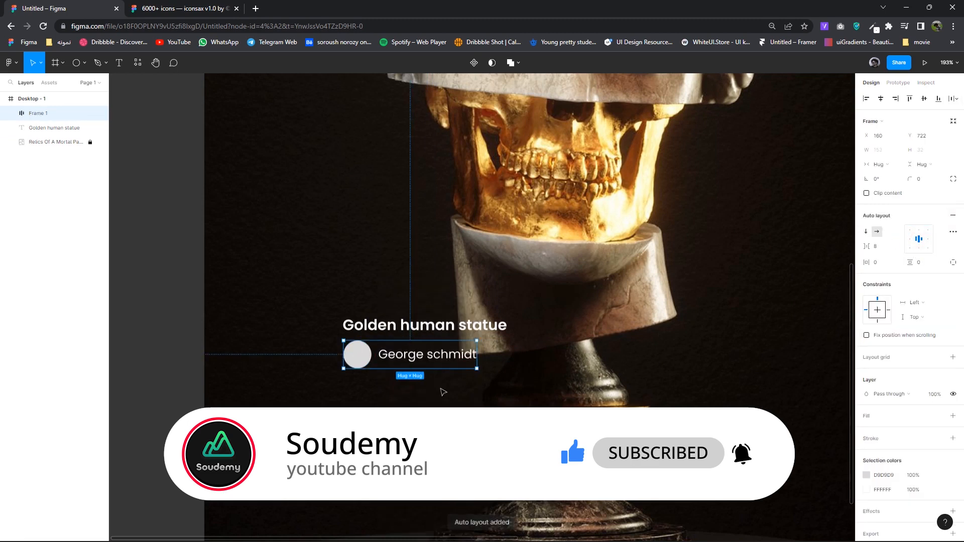
click(447, 395)
scroll(449, 351, right, 2)
- Copy the title to the right as '4.10 ETH' and align it with the title
click(448, 333)
drag(449, 334, 631, 330)
text(4)
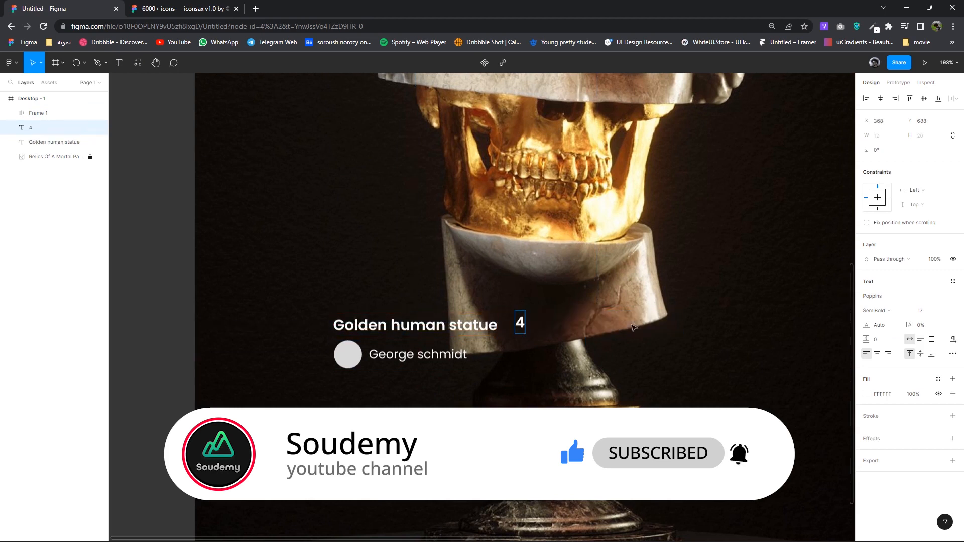
text(.10 ETH)
key(Escape)
drag(556, 332, 585, 333)
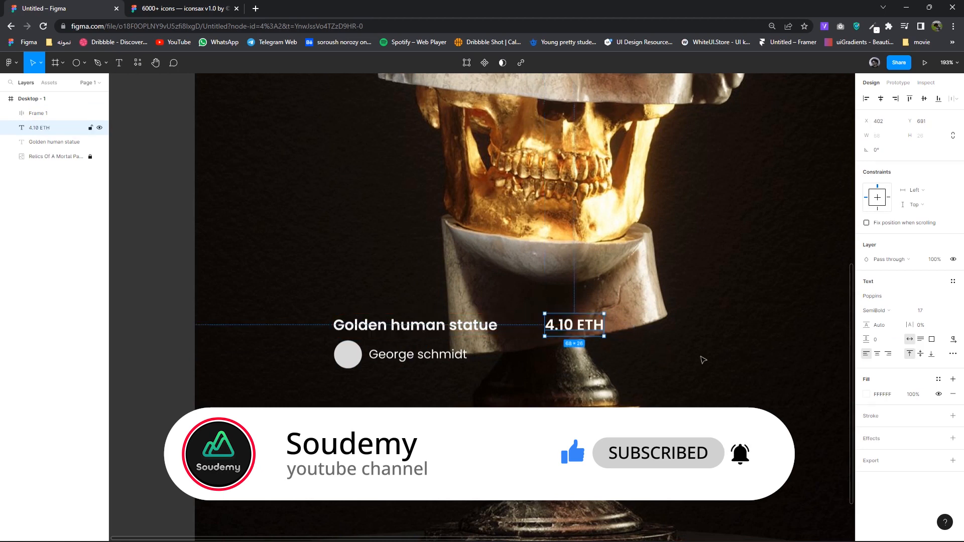
- Tint the 4.10 ETH text gold-yellow using colours sampled from the statue
click(866, 394)
click(832, 306)
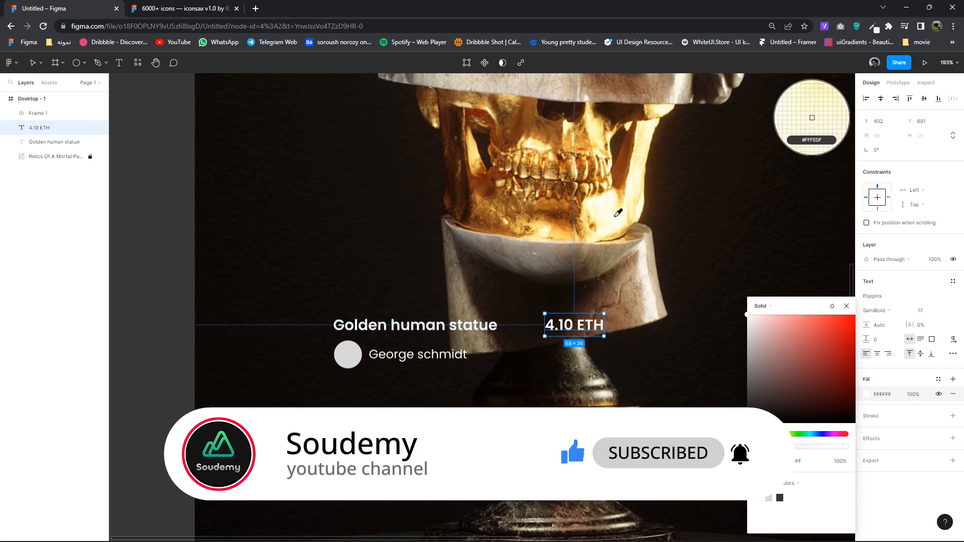
click(616, 215)
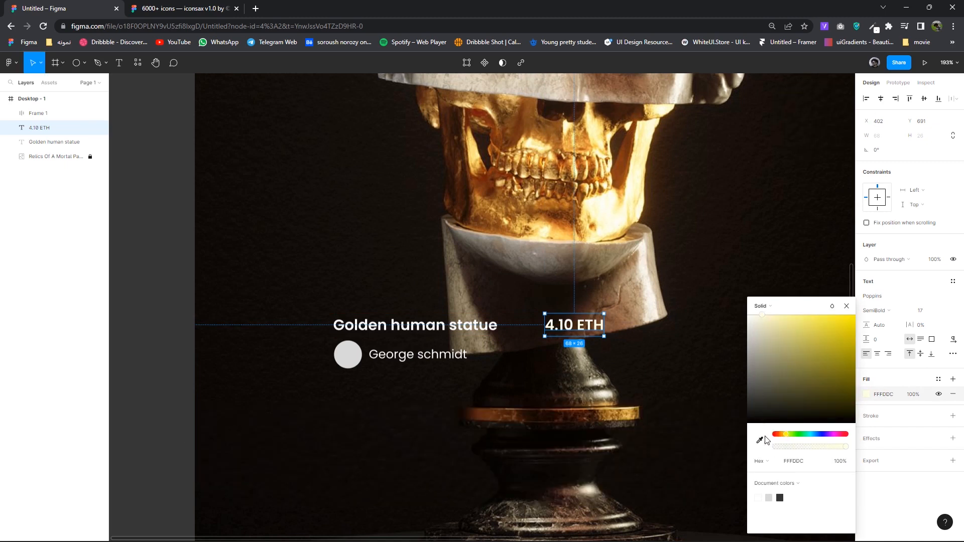
click(760, 439)
click(497, 414)
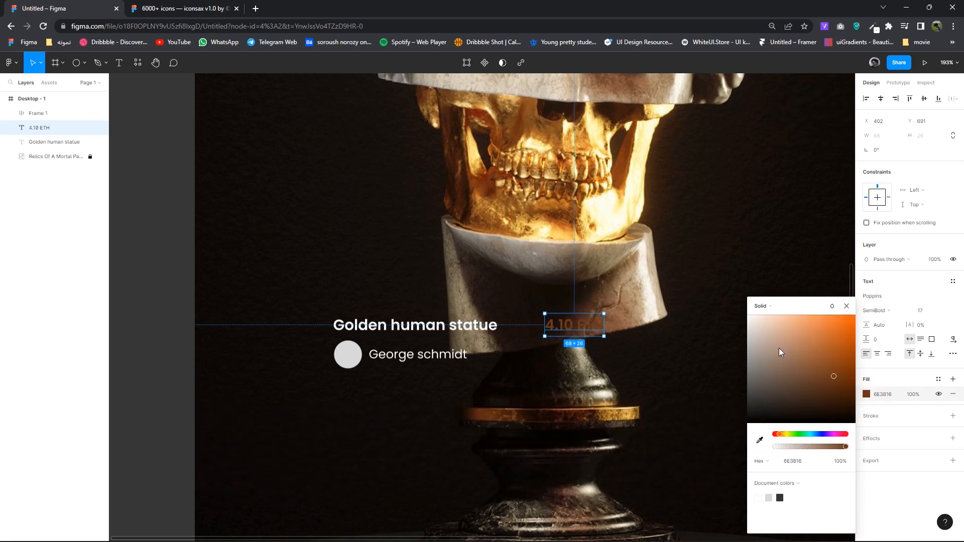
click(758, 437)
click(626, 204)
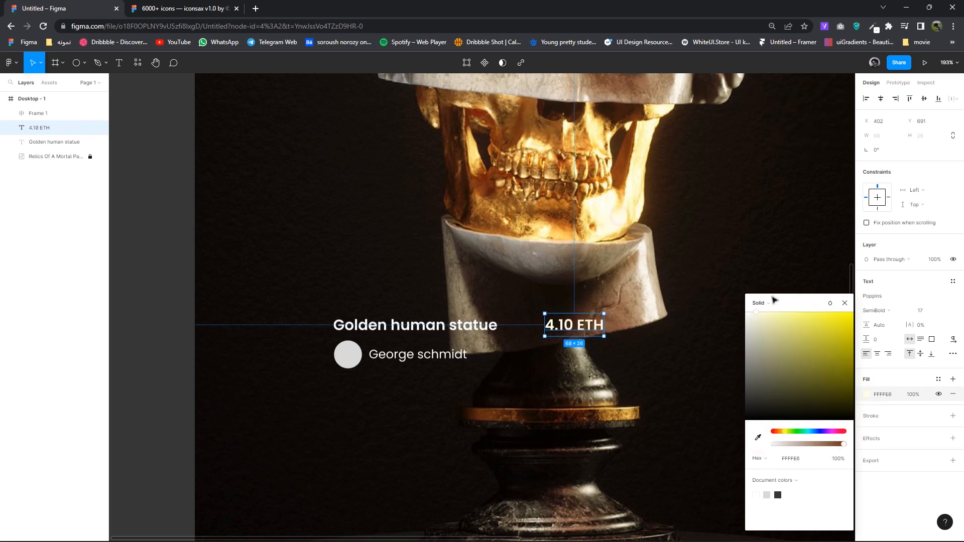
drag(767, 353, 830, 345)
click(845, 300)
scroll(603, 334, up, 5)
- Duplicate the price text below as '$8.625,61' at font size 14
drag(569, 316, 544, 389)
double_click(545, 389)
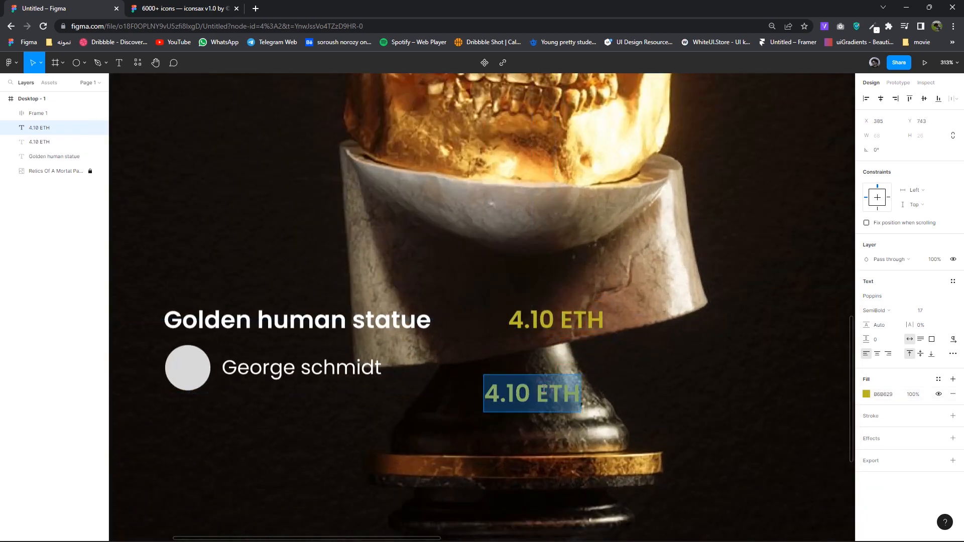
text($)
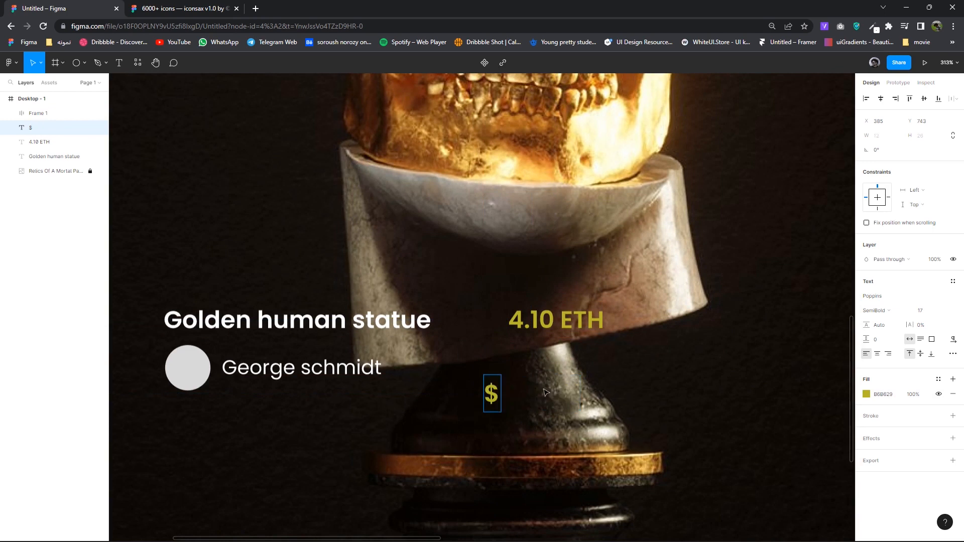
text(8.625,)
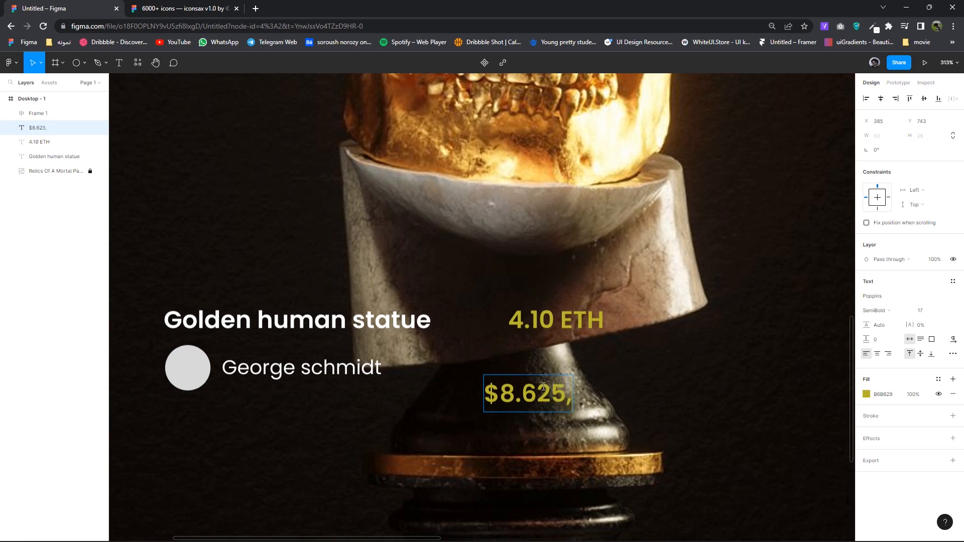
text(61)
key(Escape)
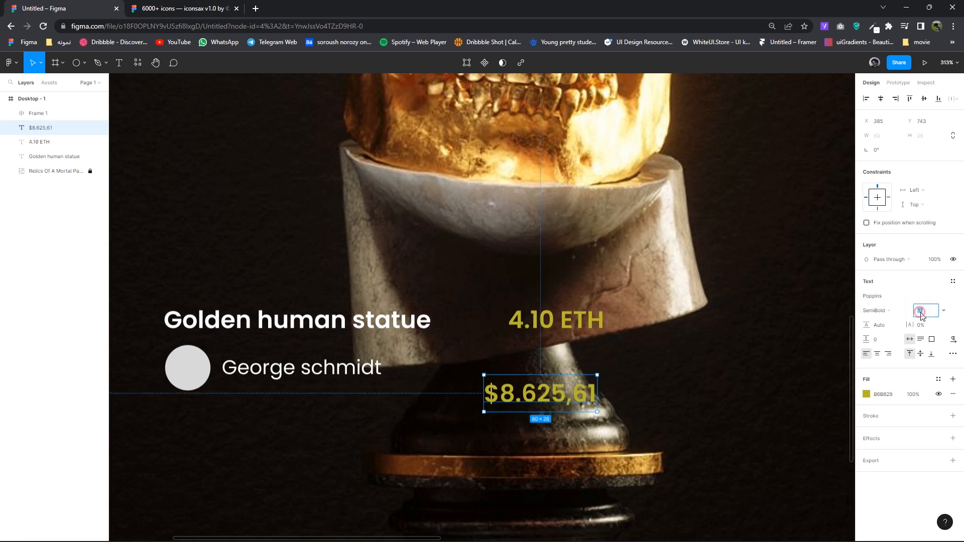
text(14)
key(Return)
- Make '$8.625,61' Regular light gray, right-aligned beneath 4.10 ETH
click(875, 311)
click(876, 289)
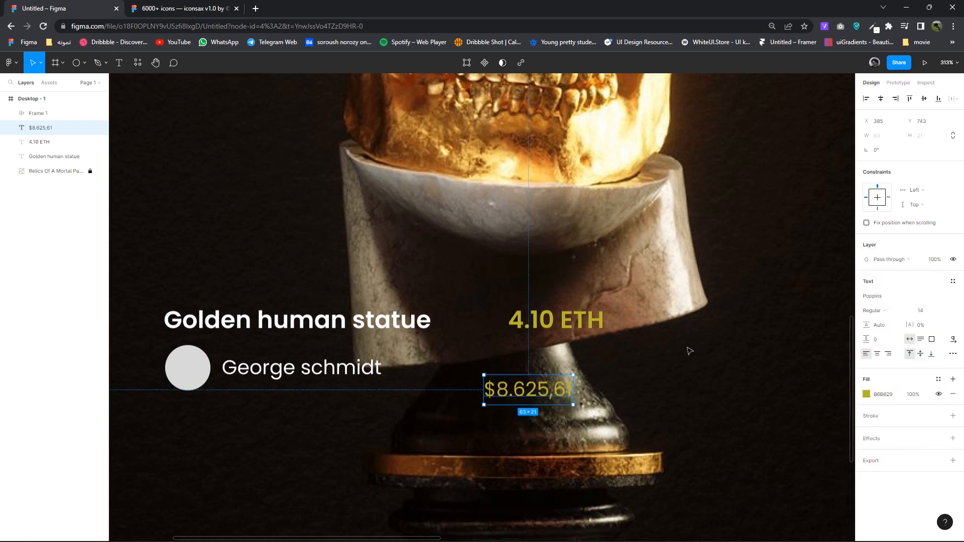
click(866, 395)
drag(773, 372, 720, 344)
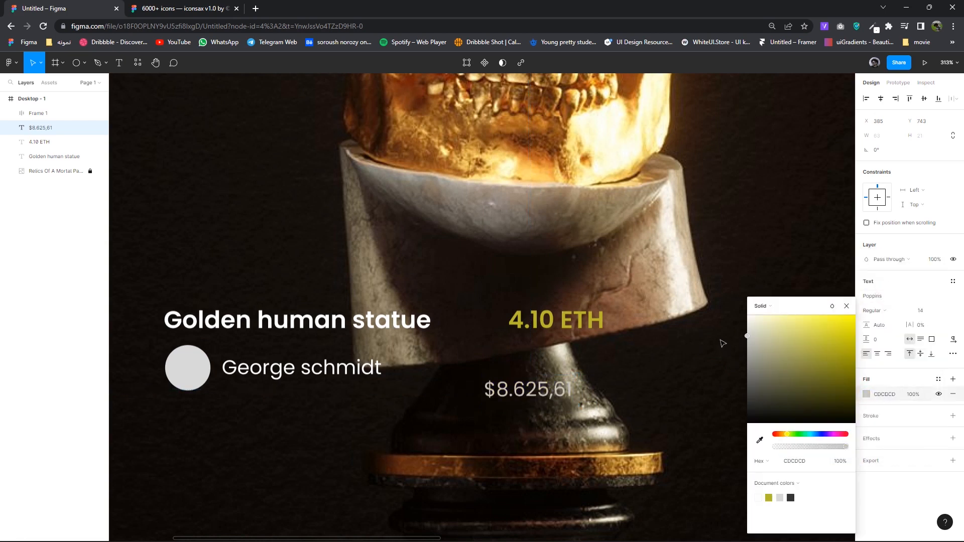
click(679, 373)
drag(547, 395, 579, 368)
click(892, 355)
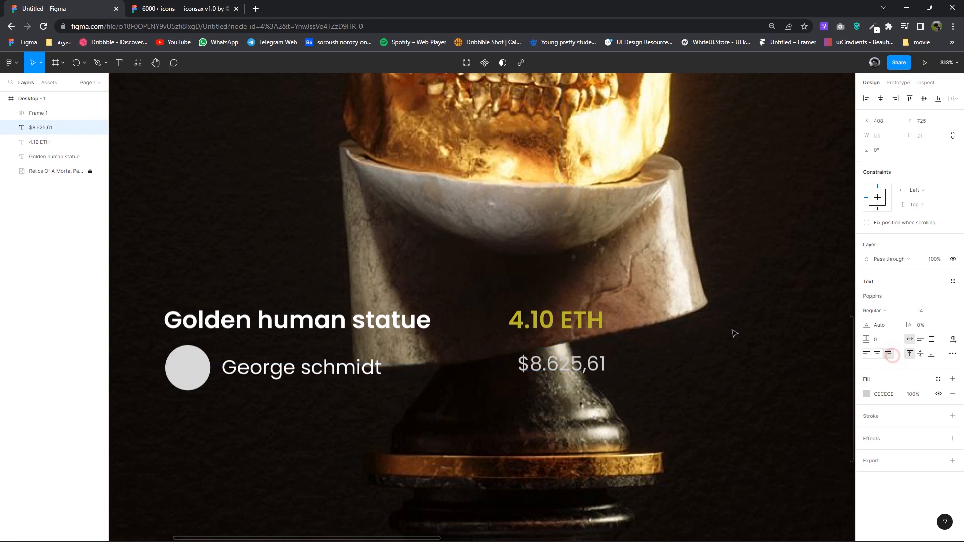
key(Tab)
- Wrap the 4.10 ETH and $8.625,61 texts in an auto-layout frame
click(577, 365)
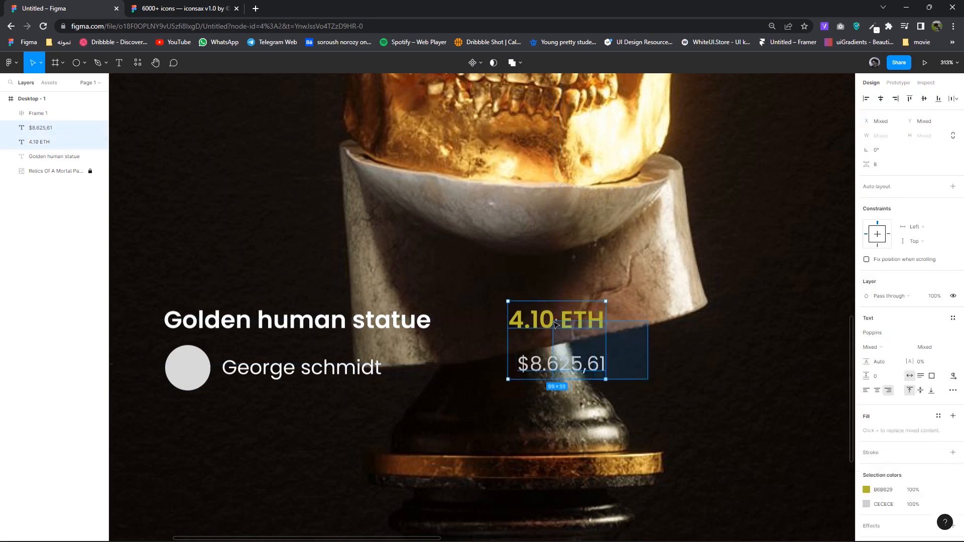
shift+click(557, 321)
right_click(558, 321)
click(593, 387)
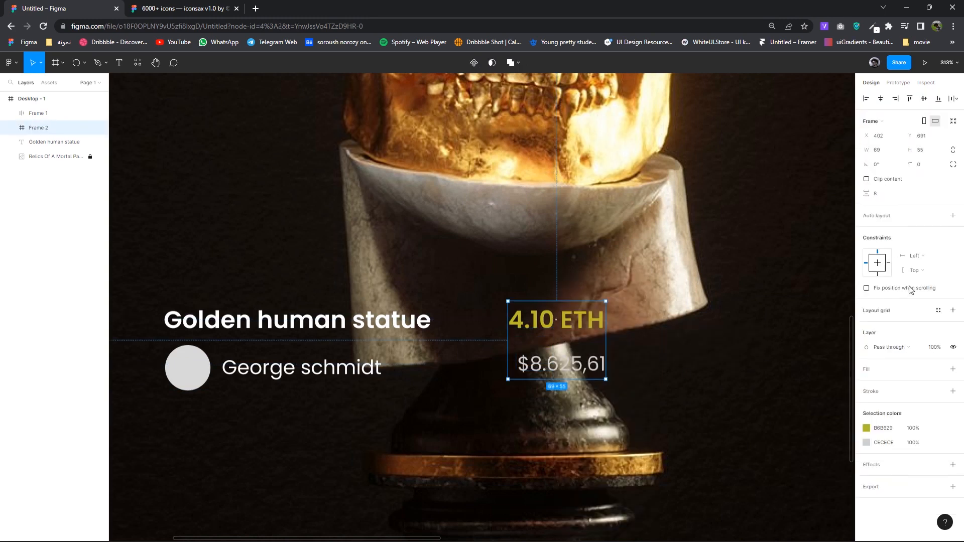
click(954, 216)
key(Escape)
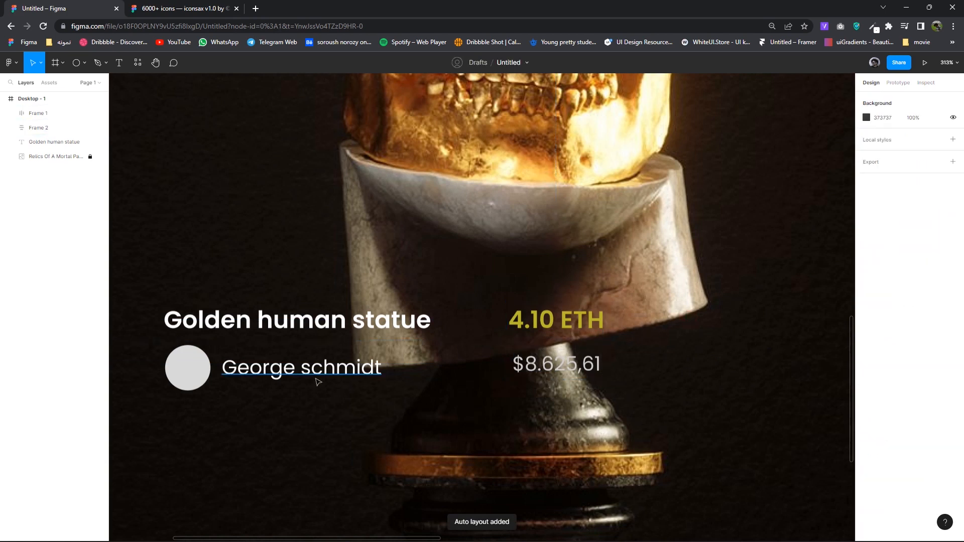
- Wrap the title and creator row in a left-aligned auto-layout frame
drag(419, 392, 236, 301)
right_click(318, 335)
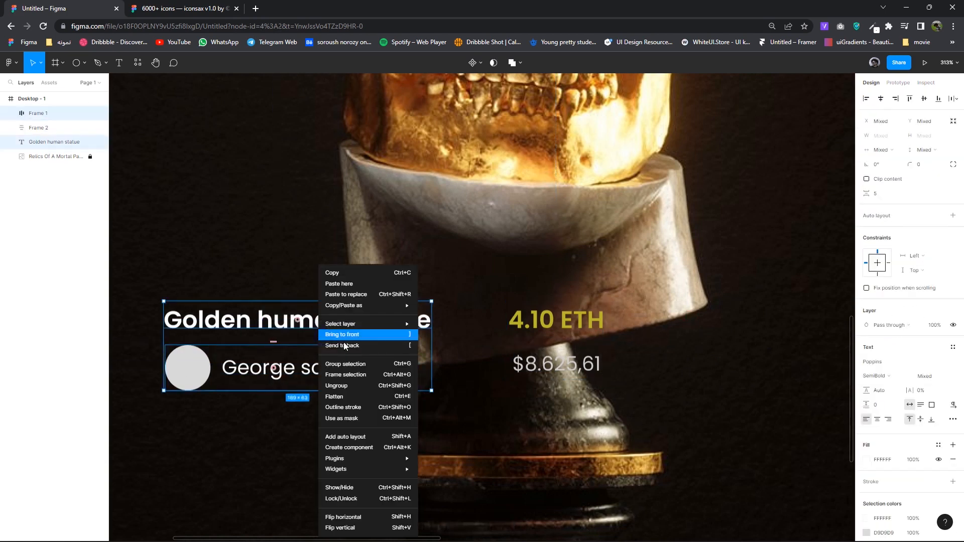
click(360, 375)
click(953, 215)
click(923, 242)
click(912, 239)
- Set the price rows' spacing to 5 and nudge the price group down
click(550, 336)
click(877, 249)
key(Return)
drag(573, 345, 572, 346)
scroll(668, 384, down, 2)
- Combine both groups into a centred auto-layout card, with 16 spacing between price rows
drag(679, 391, 380, 332)
right_click(450, 346)
click(481, 374)
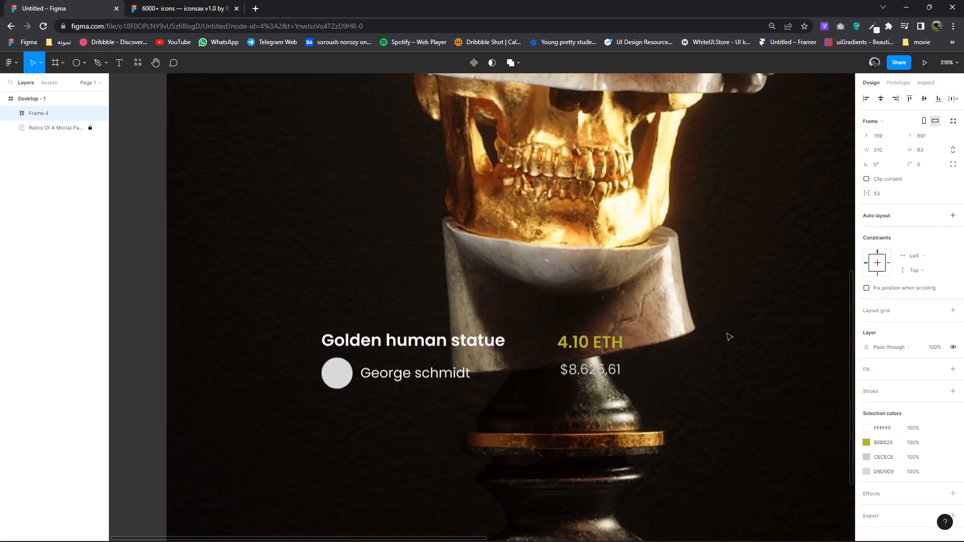
click(953, 215)
click(919, 242)
double_click(592, 371)
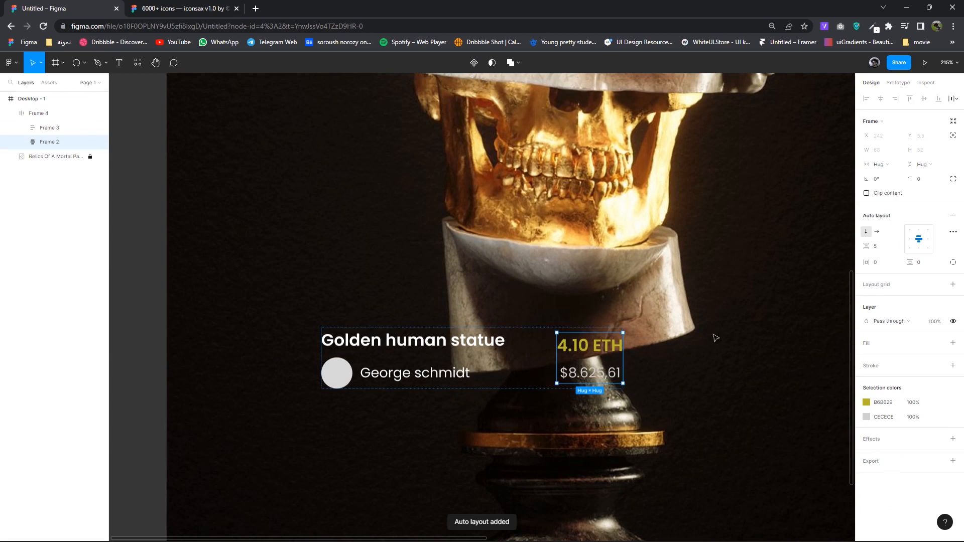
click(878, 246)
text(16)
key(Return)
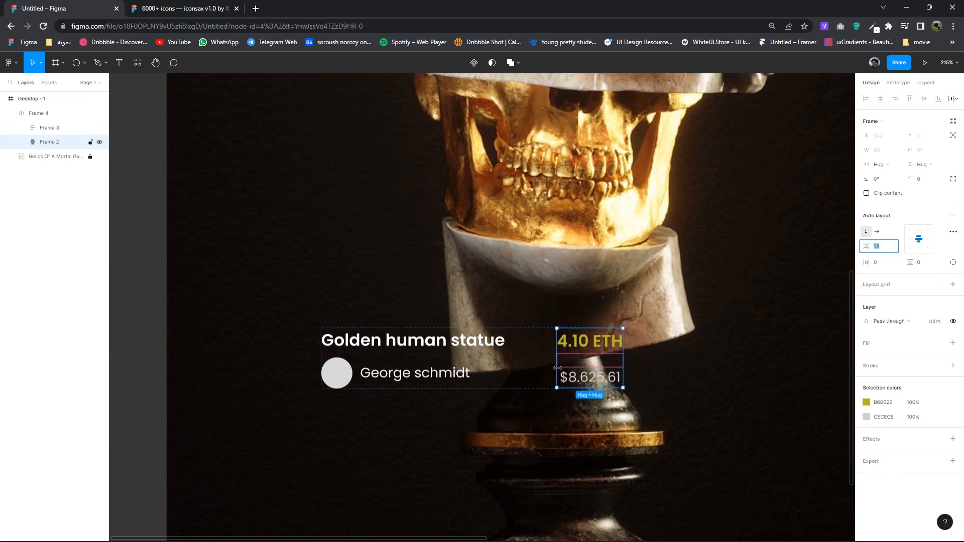
- Resize the card to 376 × 102, add a 1% white fill and an effect
click(597, 424)
click(514, 383)
scroll(514, 383, down, 3)
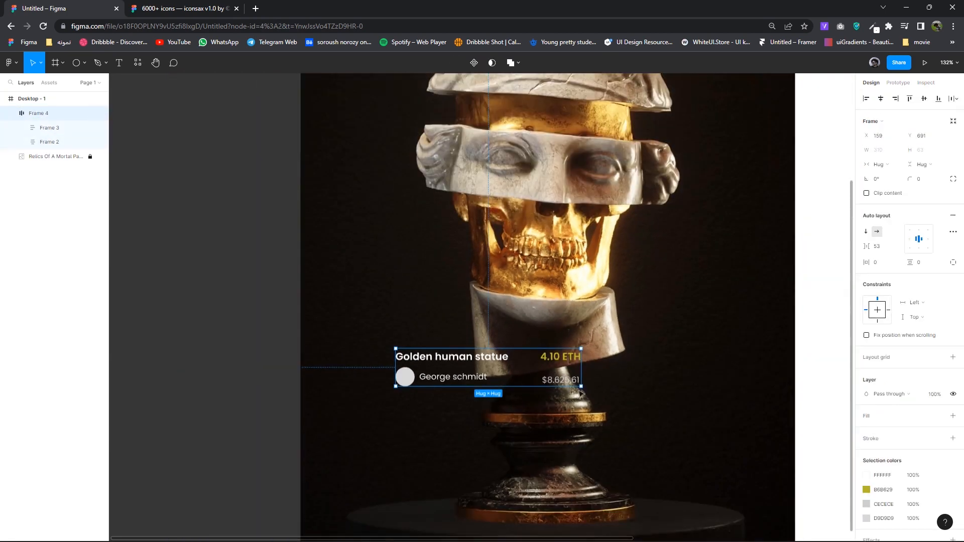
drag(581, 387, 621, 409)
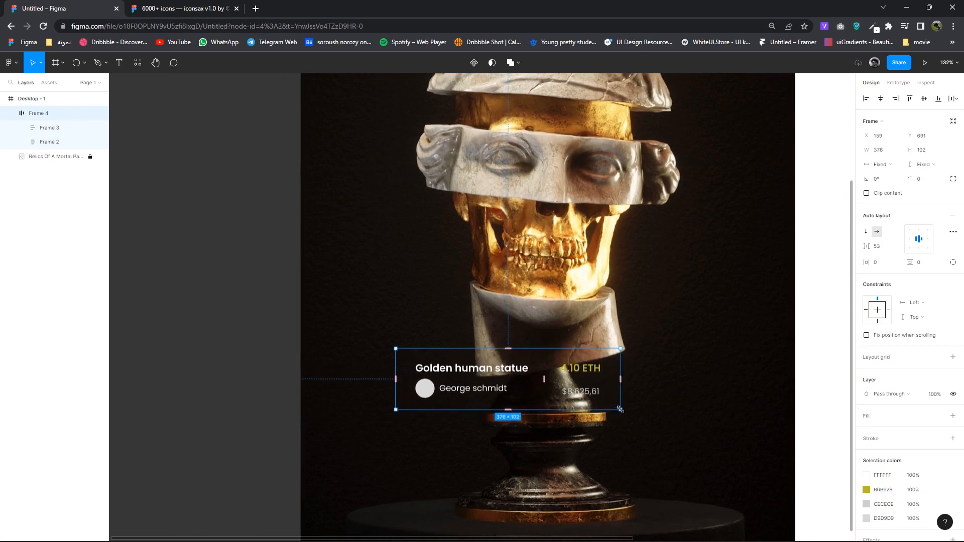
scroll(622, 411, down, 2)
click(952, 417)
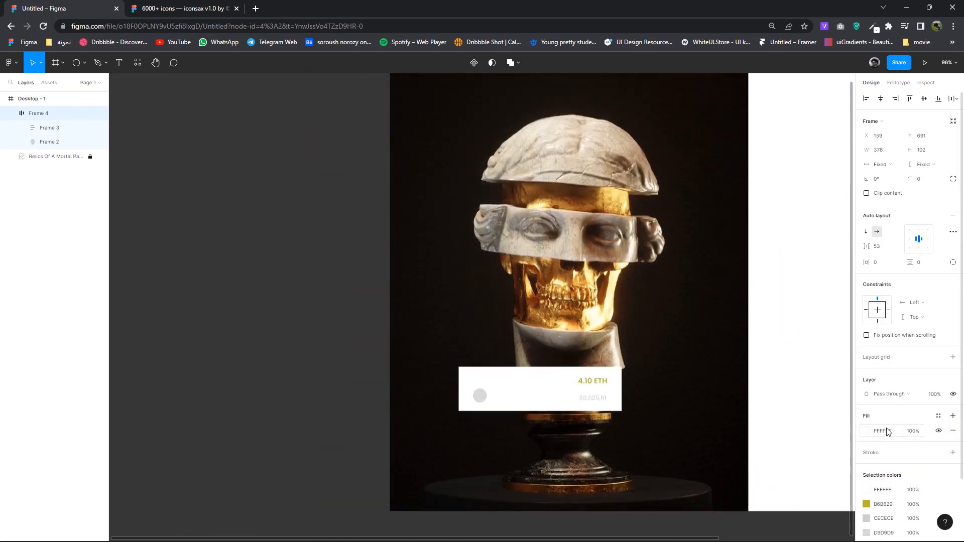
text(1)
key(Return)
scroll(904, 452, down, 2)
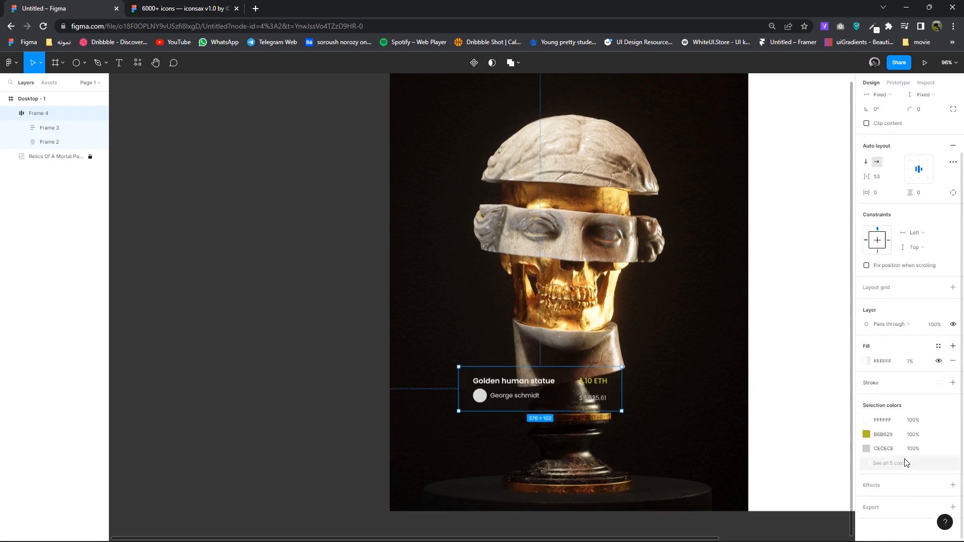
click(886, 486)
click(893, 499)
- Set the card's effect to Background blur and increase the blur amount
click(899, 510)
click(895, 499)
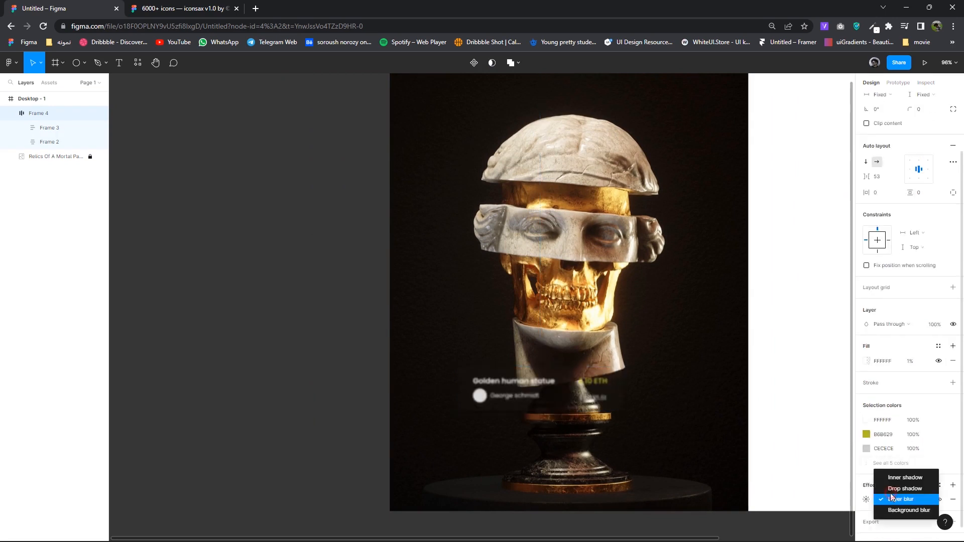
click(892, 510)
click(866, 499)
drag(769, 520, 774, 521)
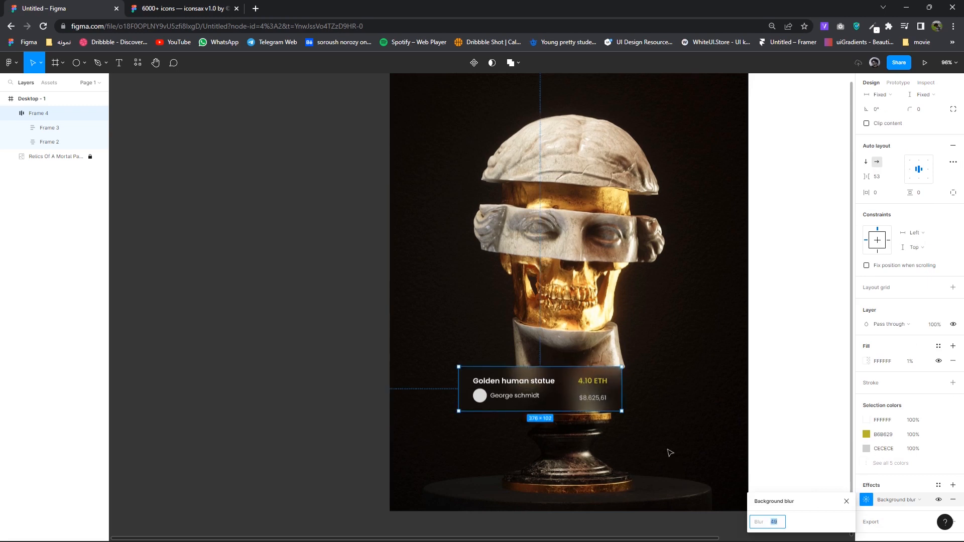
- Nudge the card left and widen spacing in the title group and price group (18)
drag(538, 393, 520, 396)
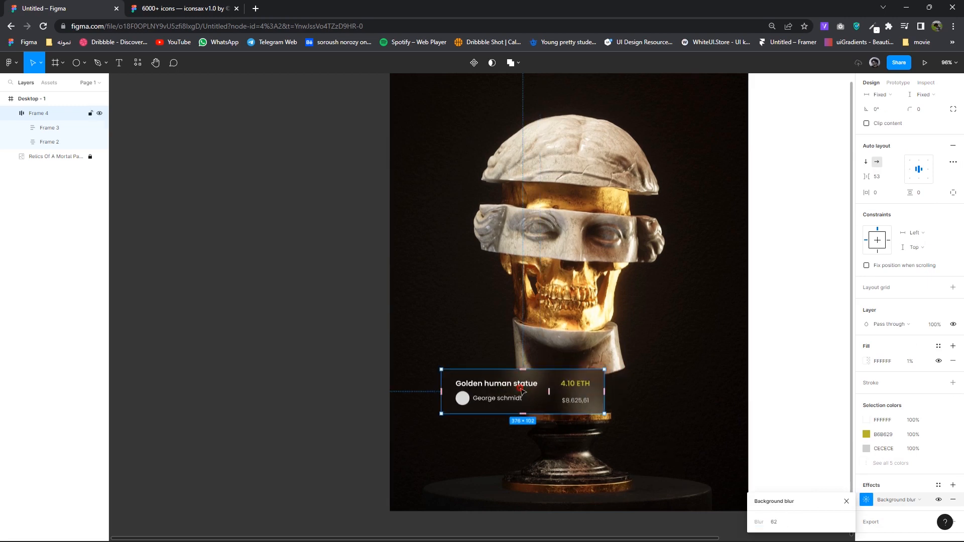
double_click(521, 389)
click(874, 249)
key(Up)
key(Up)
key(Up)
key(Up)
key(Up)
key(Up)
key(Up)
key(Up)
key(Up)
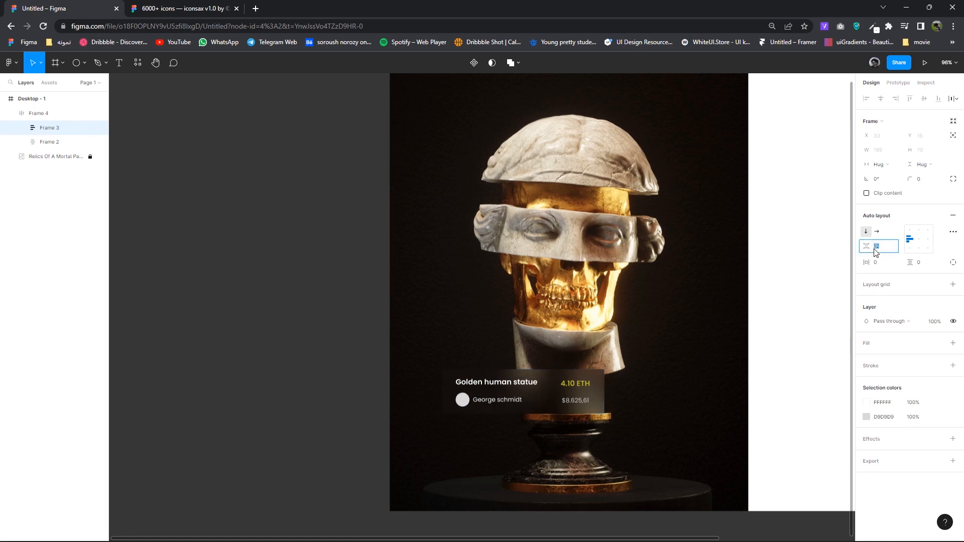
click(587, 397)
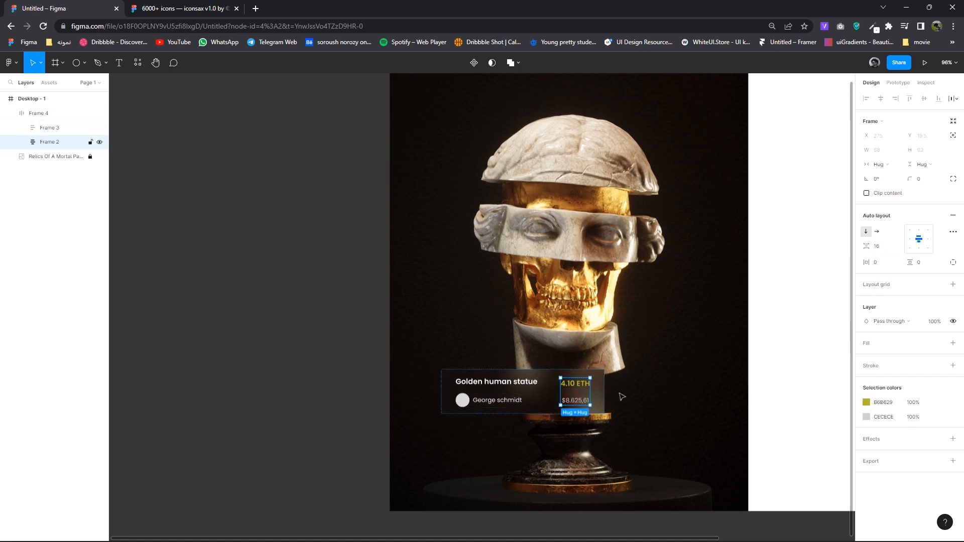
click(881, 251)
key(Up)
key(Up)
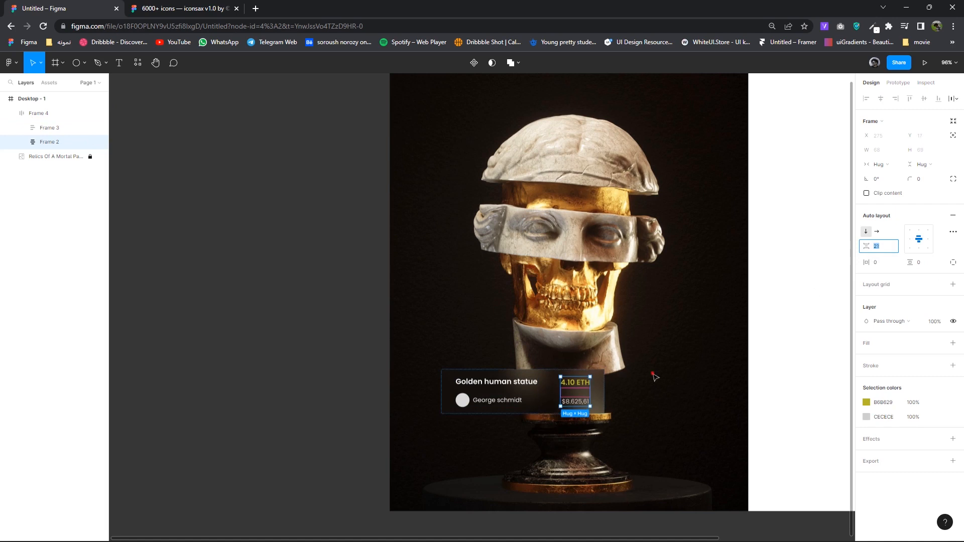
- Give the whole card a corner radius of 10
click(654, 376)
click(606, 394)
scroll(850, 349, up, 1)
scroll(850, 350, up, 1)
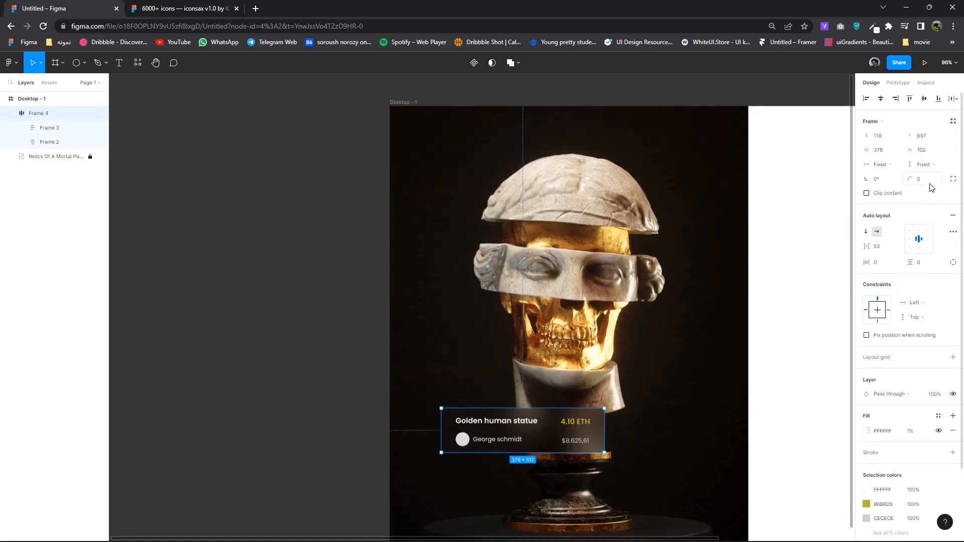
text(10)
click(782, 412)
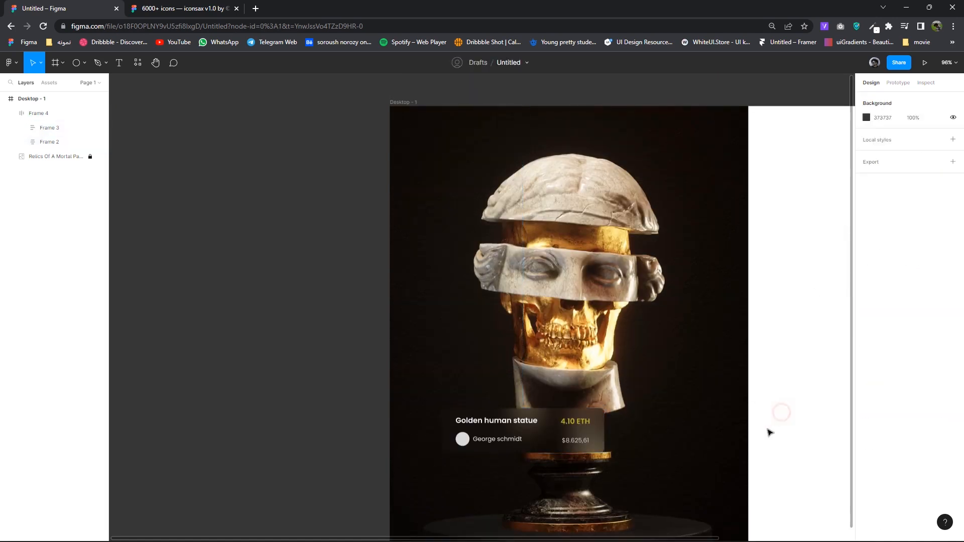
- Draw a thin 81 × 2 light grey rectangle near the image's lower left
drag(724, 453, 626, 385)
scroll(521, 417, down, 1)
scroll(426, 410, up, 3)
scroll(400, 398, down, 1)
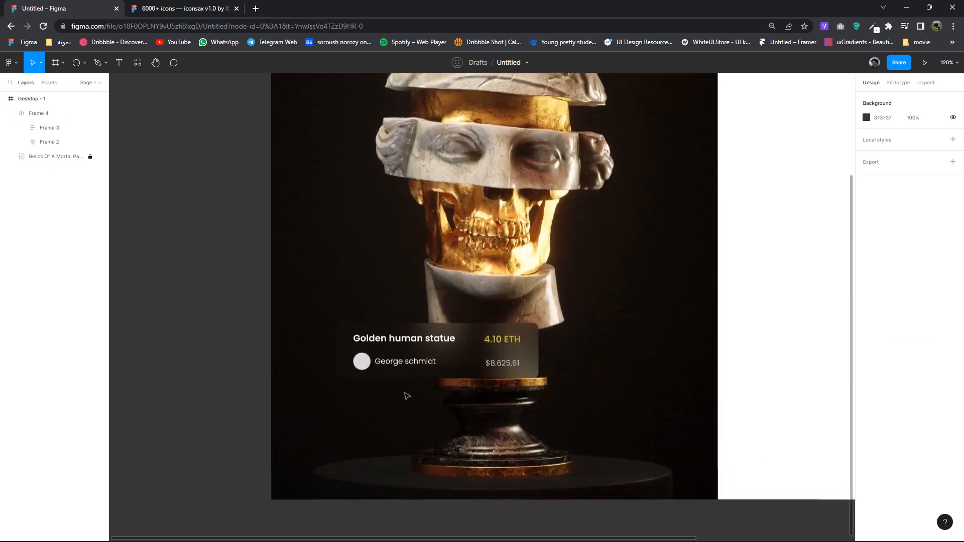
click(83, 62)
click(65, 100)
click(82, 63)
click(65, 86)
scroll(315, 446, up, 2)
drag(315, 447, 374, 448)
click(379, 430)
- Fill the thin bar with the document's olive yellow B6B629 and shorten it to 55 wide
click(370, 447)
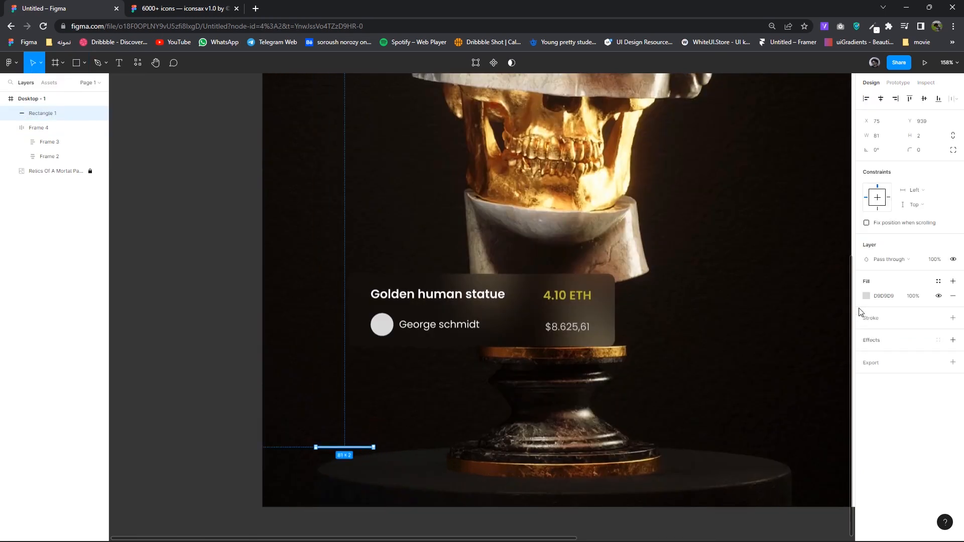
click(866, 295)
click(802, 489)
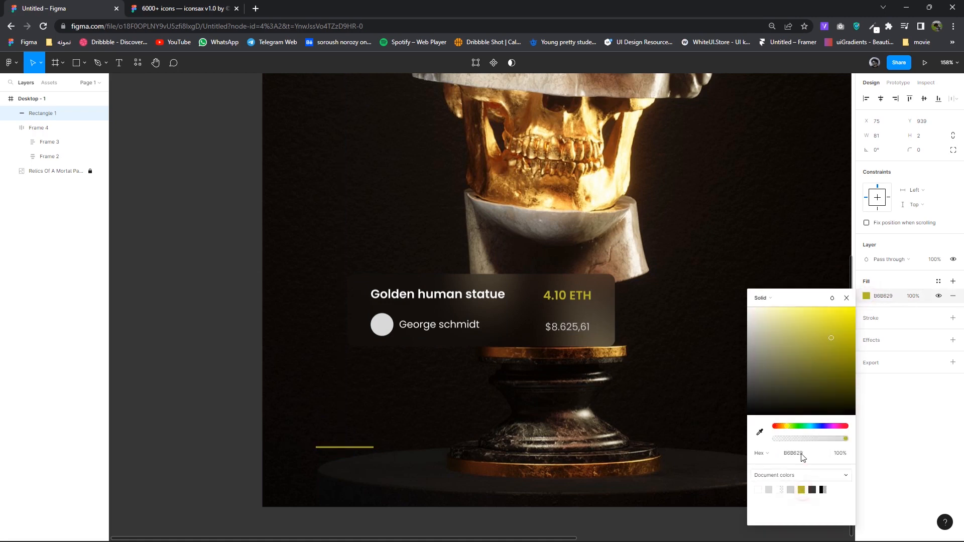
key(Escape)
drag(378, 448, 358, 446)
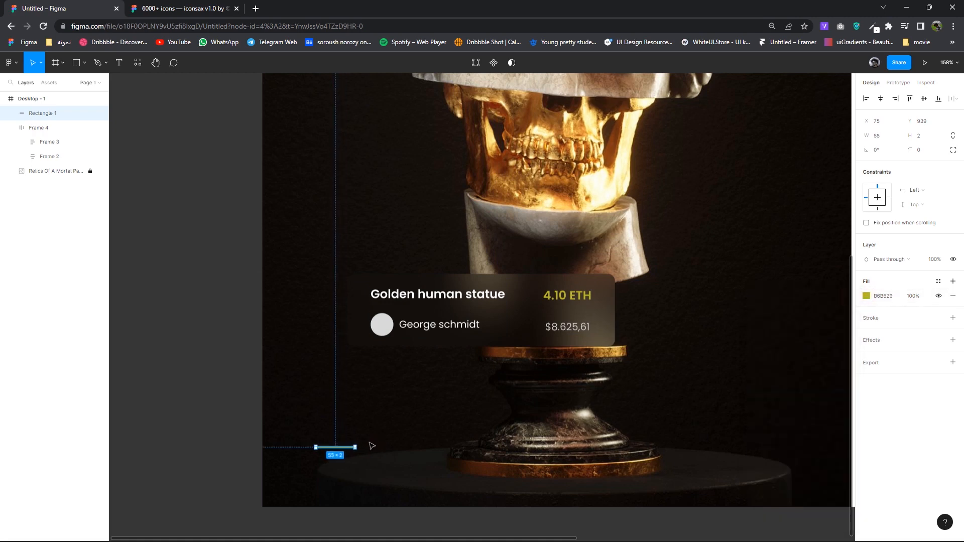
- Change the 4.10 ETH text fill to gold D0A920 and copy that hex value
double_click(568, 295)
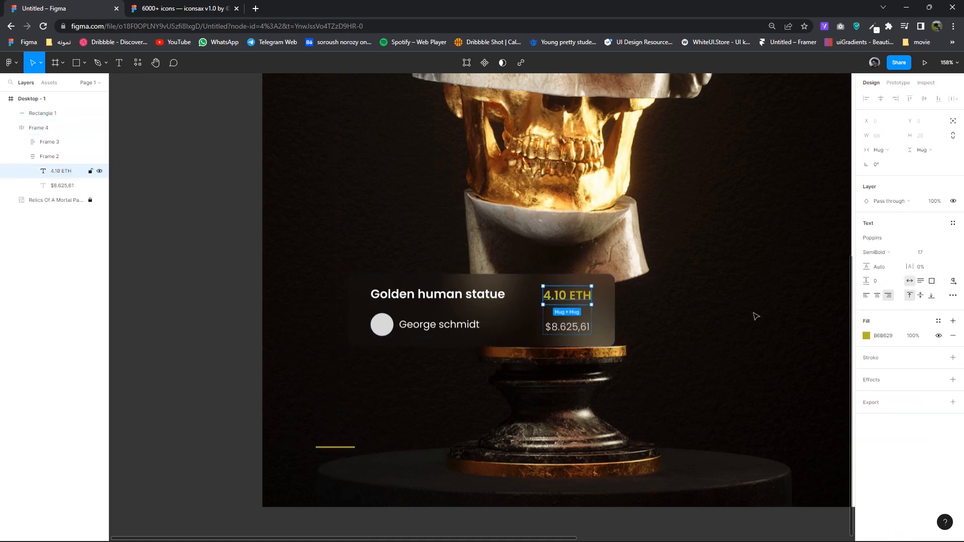
click(867, 339)
click(761, 442)
drag(788, 441, 787, 440)
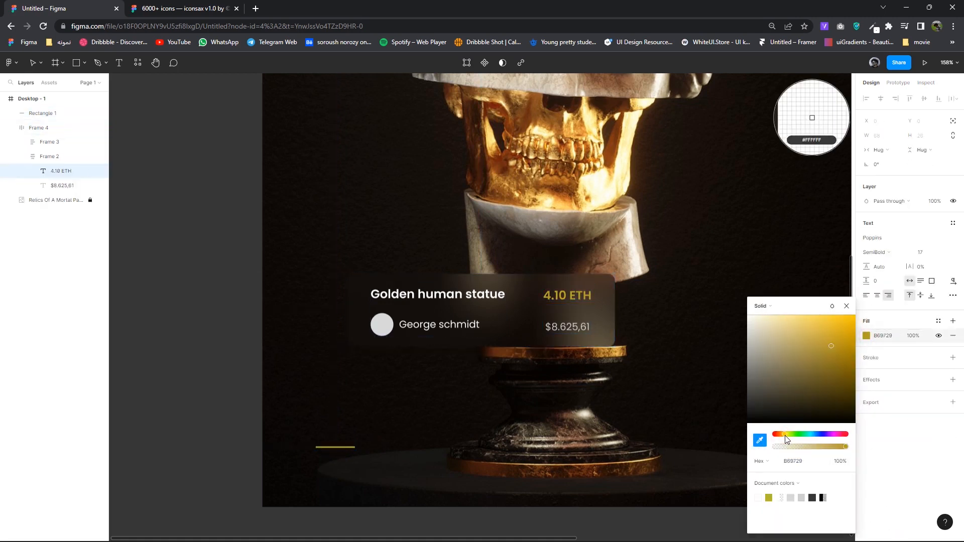
click(793, 461)
right_click(803, 459)
click(668, 318)
click(336, 452)
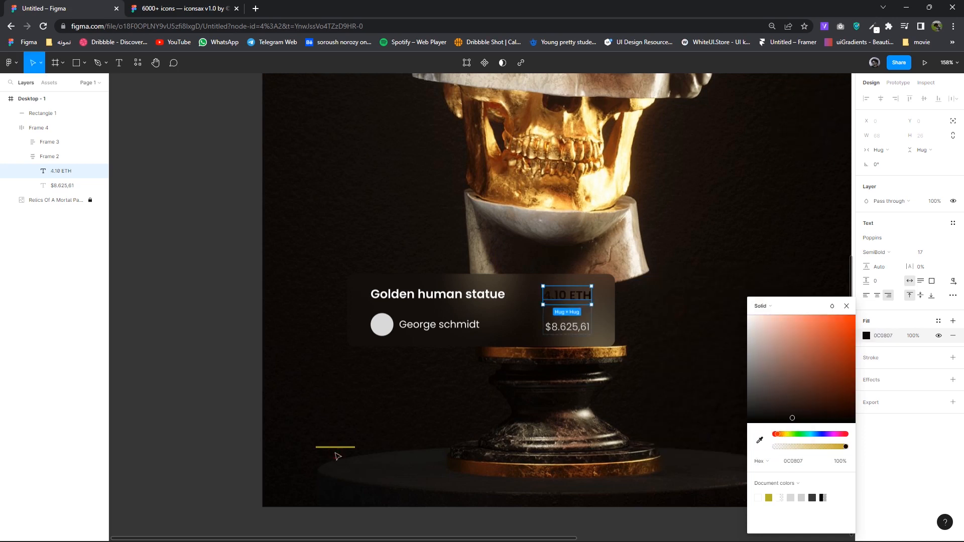
key(ctrl+z)
click(847, 305)
right_click(891, 333)
click(769, 365)
click(338, 448)
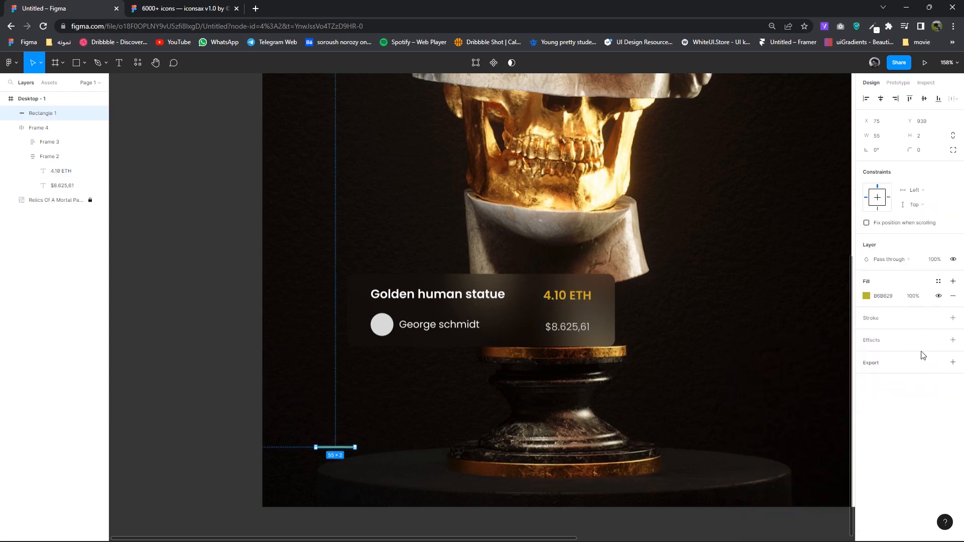
- Duplicate the gold line and place the copies beside it
click(349, 451)
drag(347, 452, 483, 445)
scroll(394, 447, up, 5)
click(503, 458)
click(473, 444)
- Give the two copies the first line's gold fill at 20% opacity
shift+click(371, 443)
click(866, 332)
drag(831, 334, 697, 321)
drag(694, 395, 690, 406)
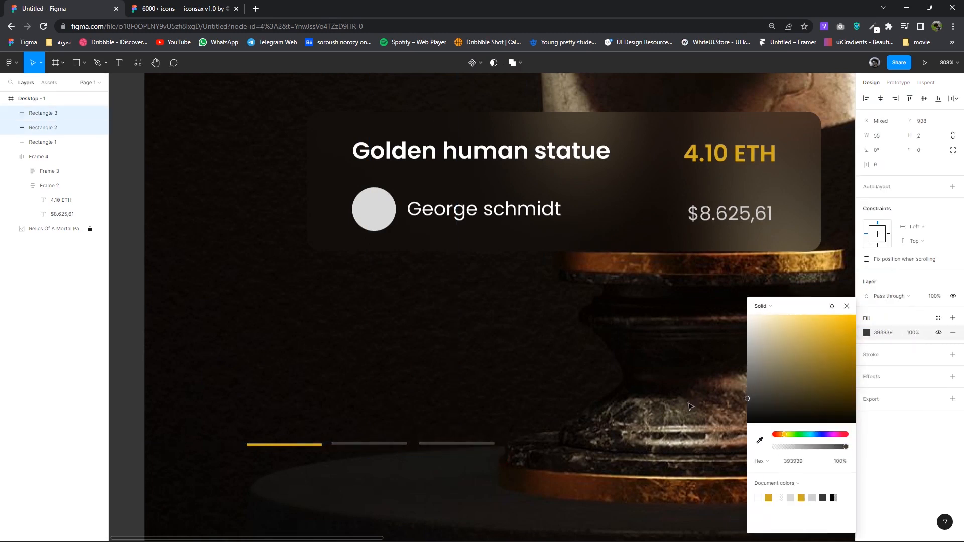
click(759, 440)
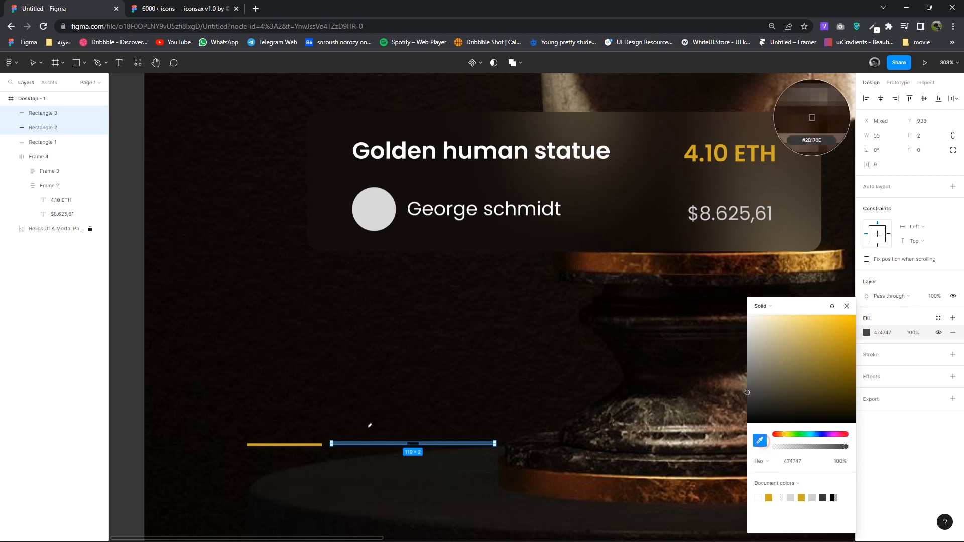
click(301, 445)
click(937, 297)
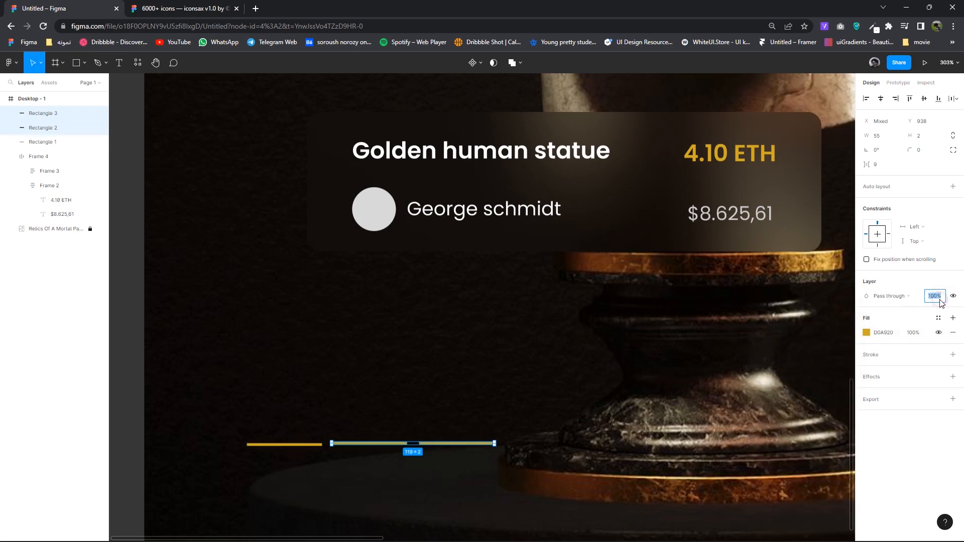
scroll(568, 448, down, 3)
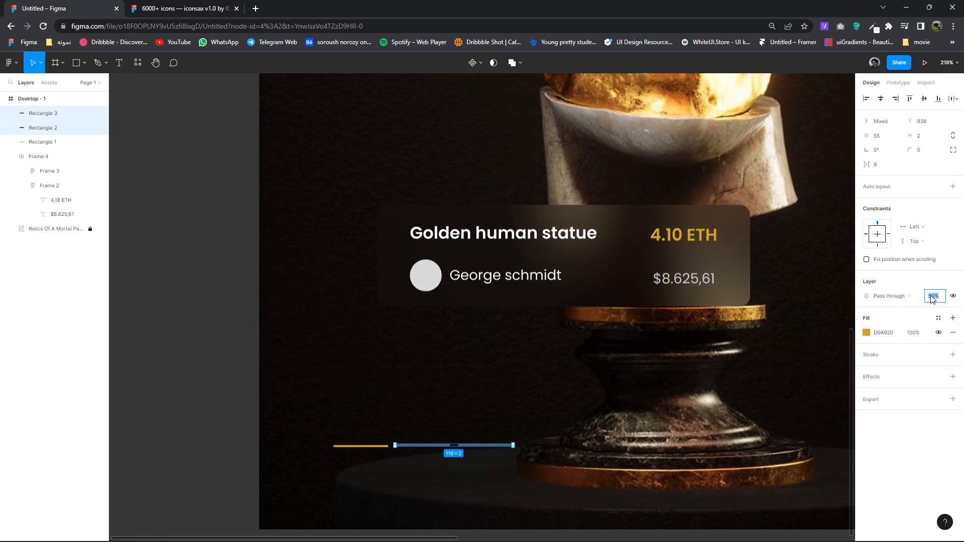
click(597, 424)
- Wrap all three lines in a frame with auto layout and 4 spacing
drag(551, 475, 323, 429)
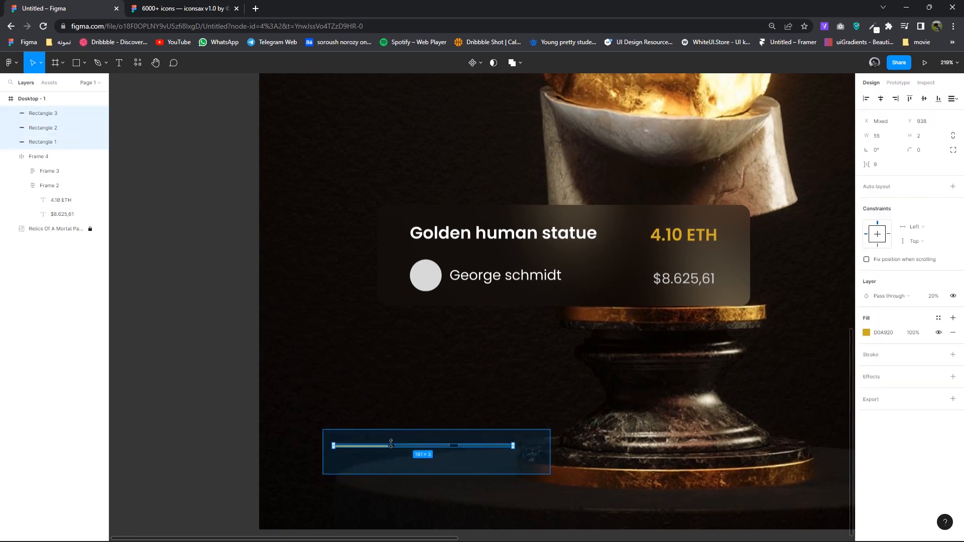
right_click(403, 446)
click(442, 388)
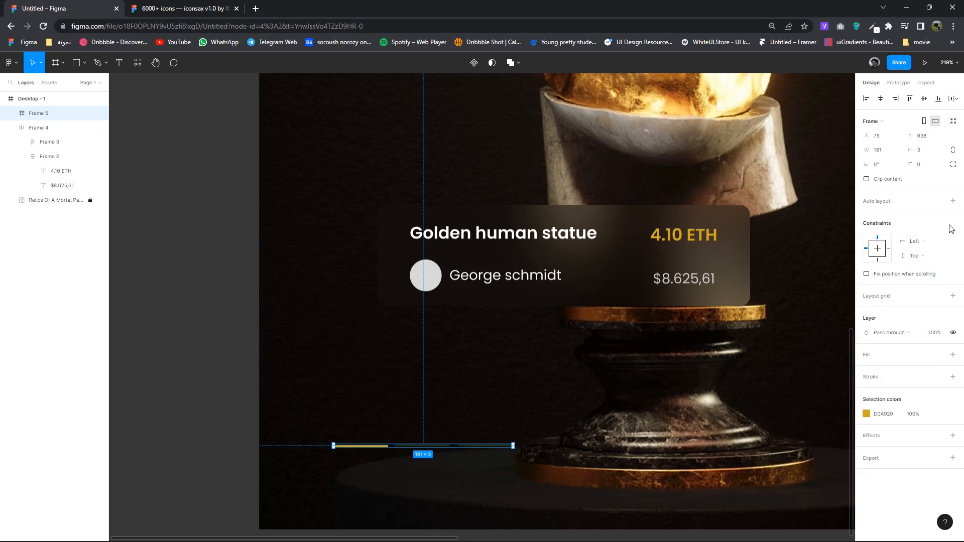
click(953, 206)
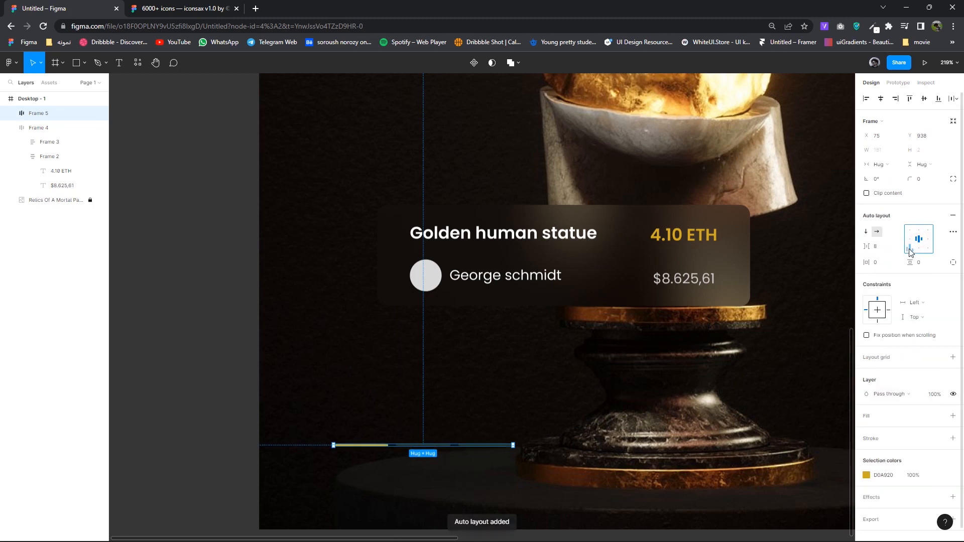
text(4)
key(Return)
- Move the finished progress bar up slightly under the card
scroll(619, 443, down, 4)
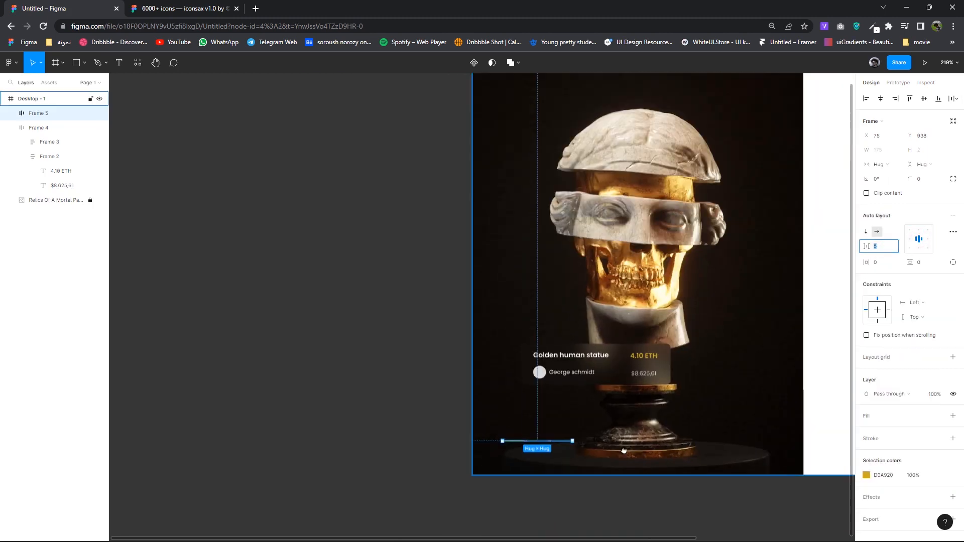
scroll(624, 452, right, 2)
click(598, 462)
scroll(542, 479, right, 1)
click(394, 445)
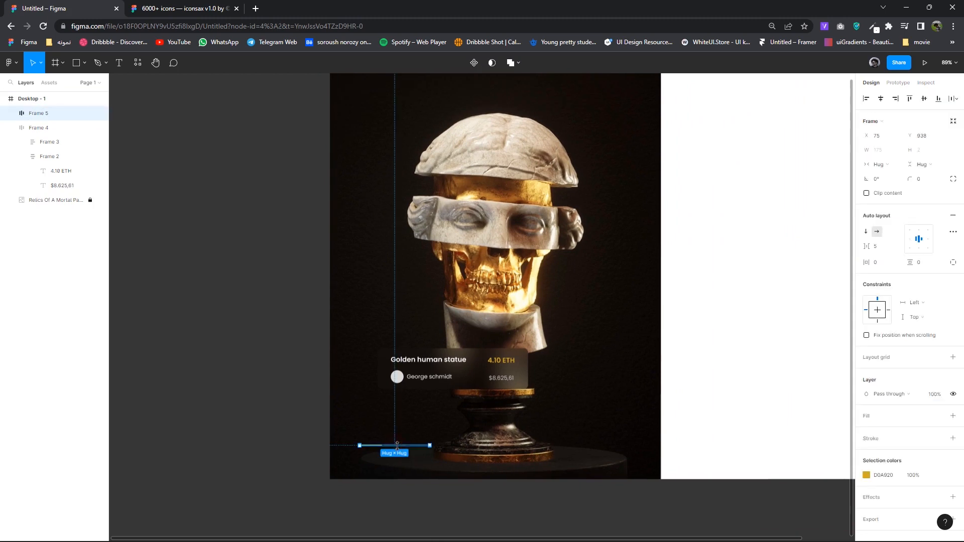
scroll(394, 431, up, 5)
scroll(394, 430, up, 5)
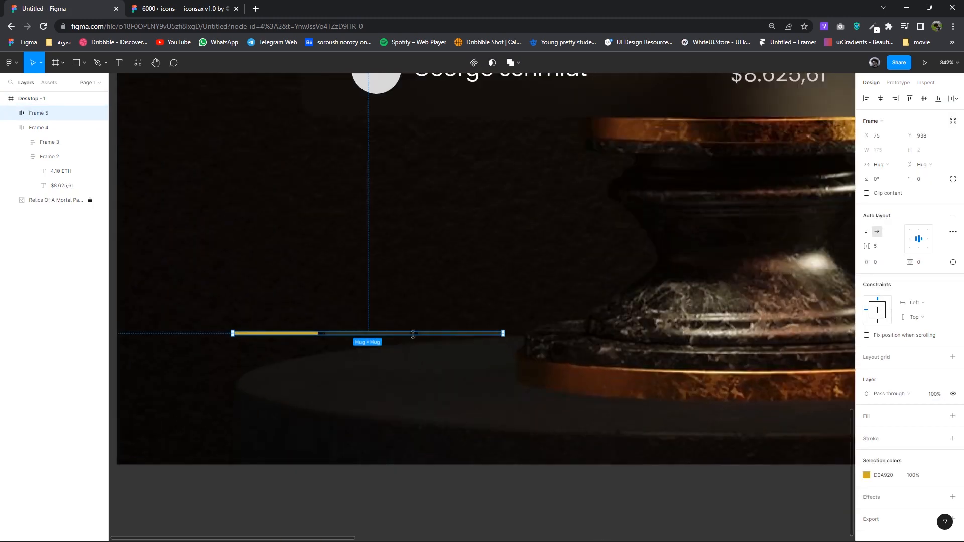
drag(421, 334, 421, 301)
scroll(417, 341, down, 5)
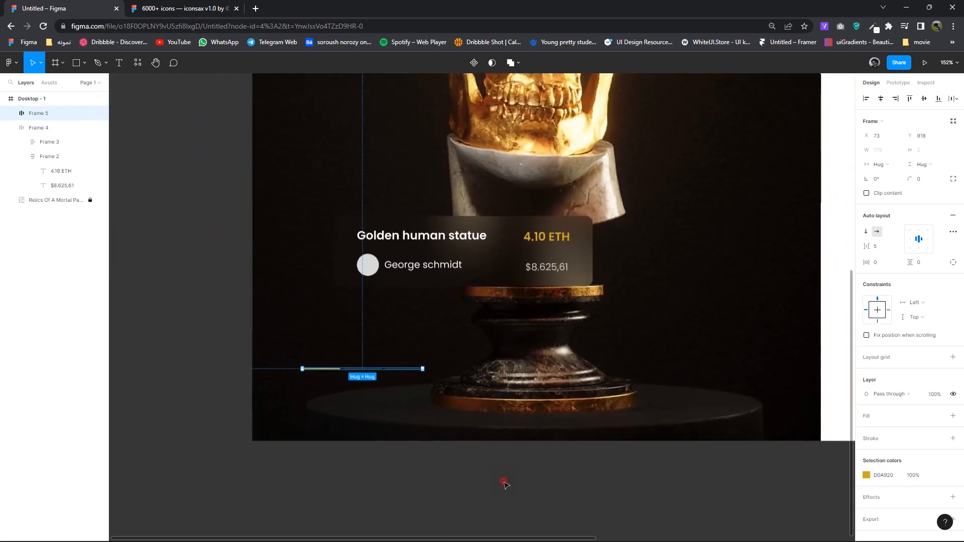
click(504, 484)
scroll(502, 487, down, 5)
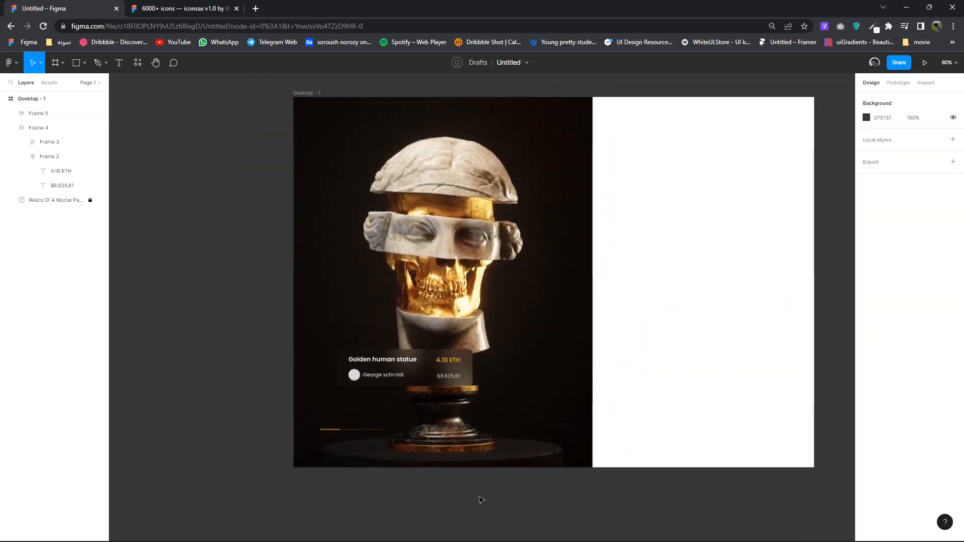
drag(484, 500, 484, 495)
- Nudge the creator name text down slightly within the card's avatar group
drag(452, 377, 449, 379)
scroll(346, 380, up, 10)
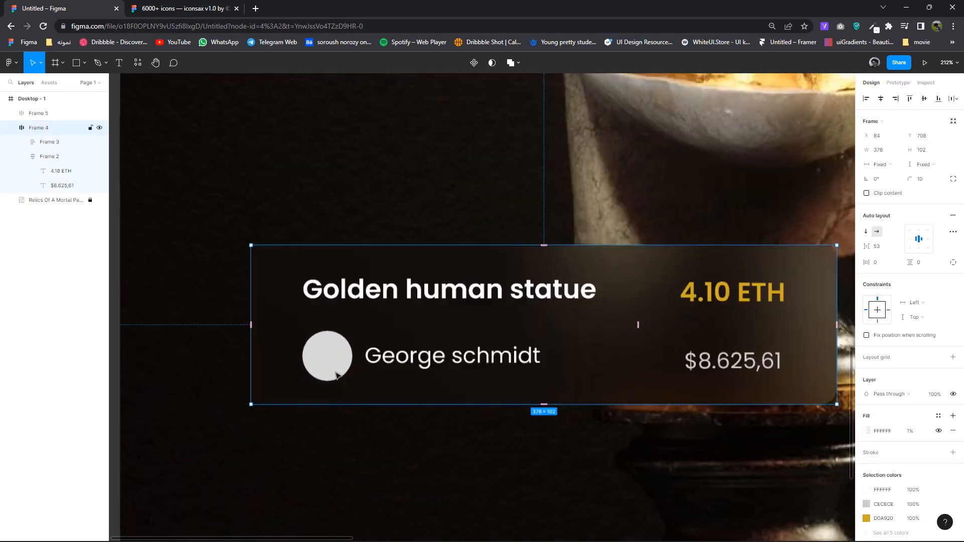
double_click(335, 372)
double_click(387, 365)
click(441, 377)
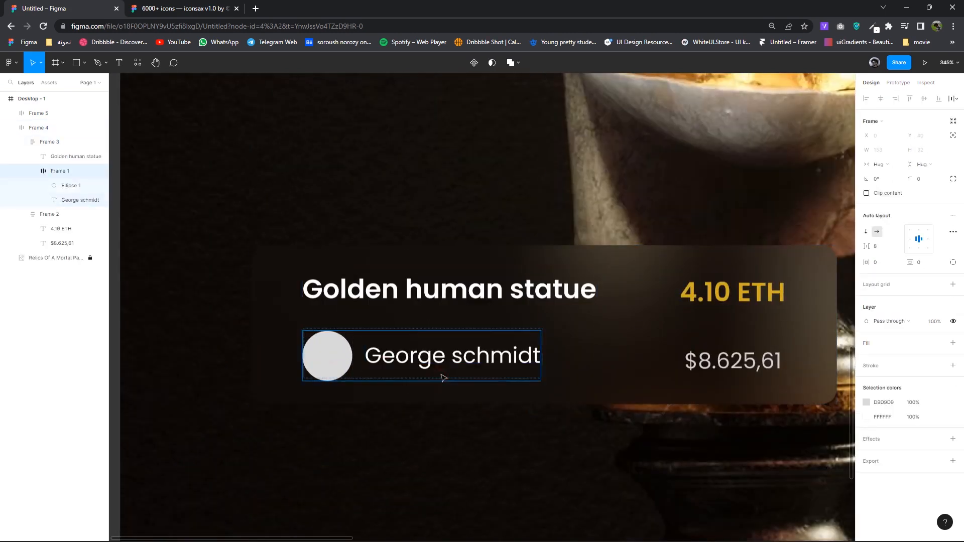
double_click(441, 366)
drag(452, 371, 452, 367)
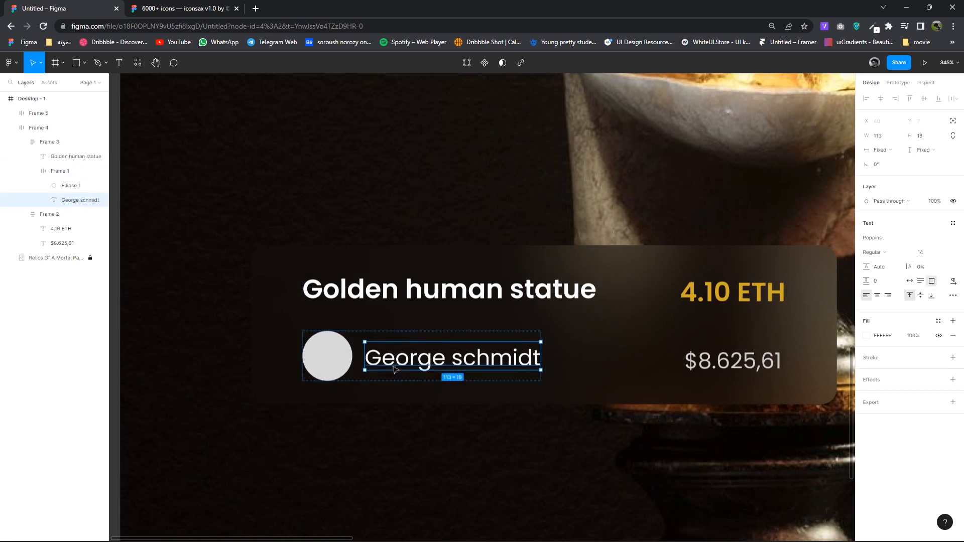
- Enlarge the avatar circle slightly
double_click(346, 361)
key(Escape)
drag(353, 381, 361, 386)
click(458, 438)
scroll(326, 362, down, 5)
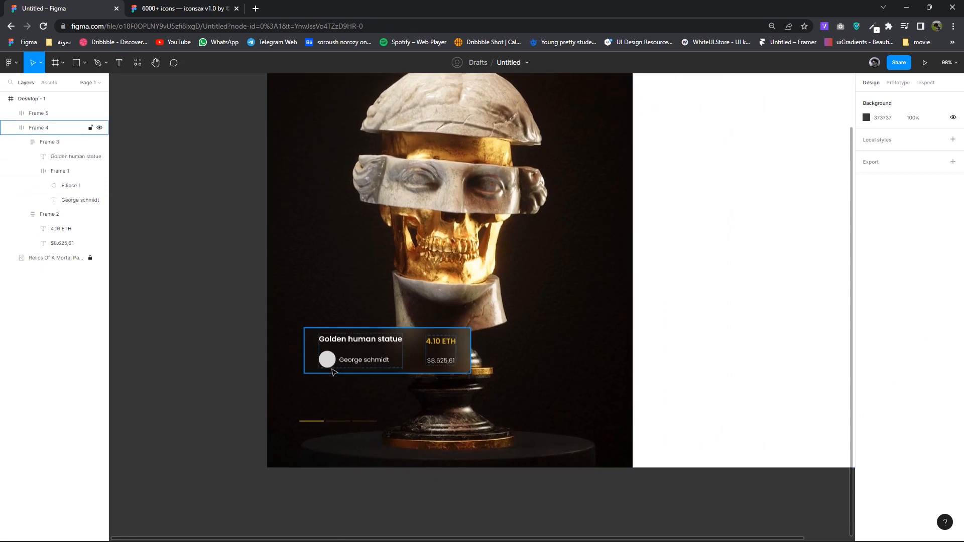
- Fill the avatar circle with an Unsplash 'portrait' photo of a curly-haired man
click(333, 364)
click(333, 363)
right_click(333, 363)
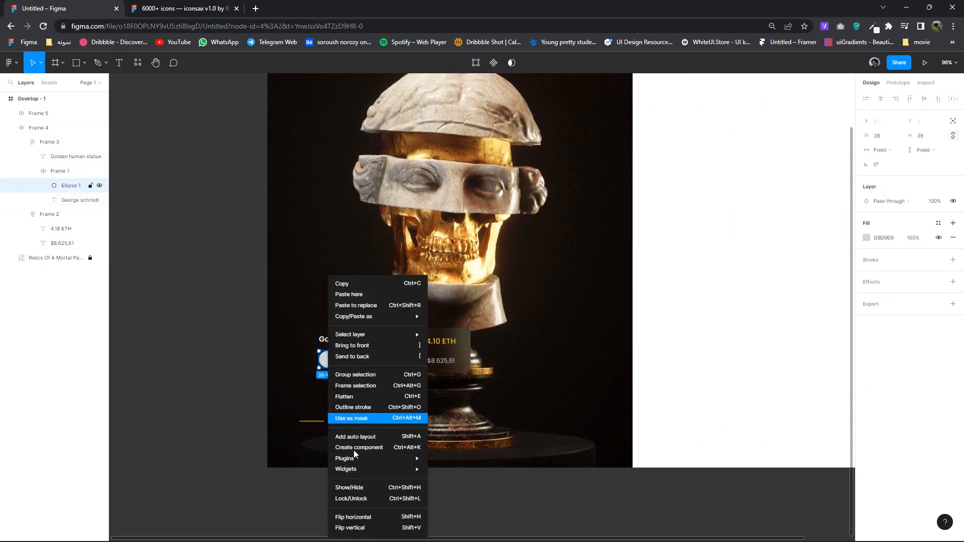
mouse_move(361, 459)
click(446, 324)
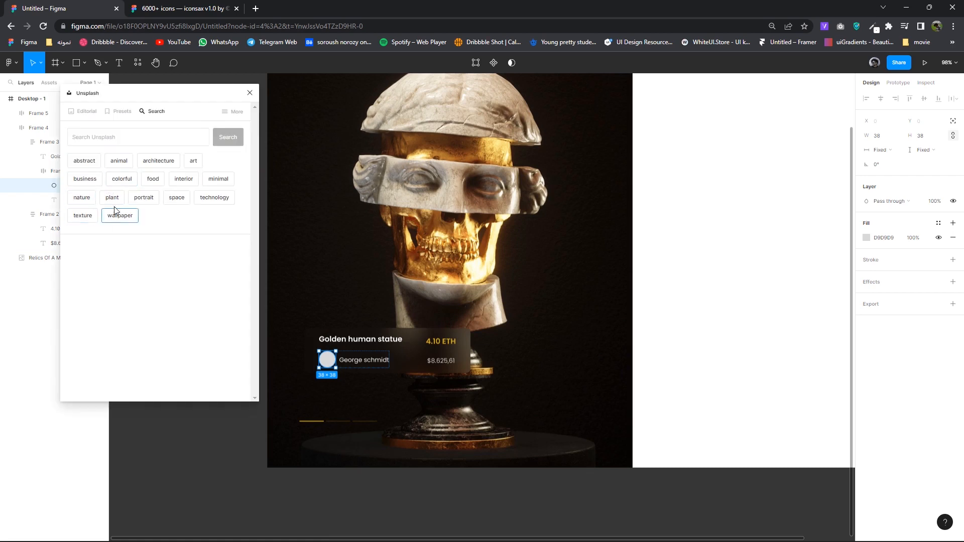
click(143, 199)
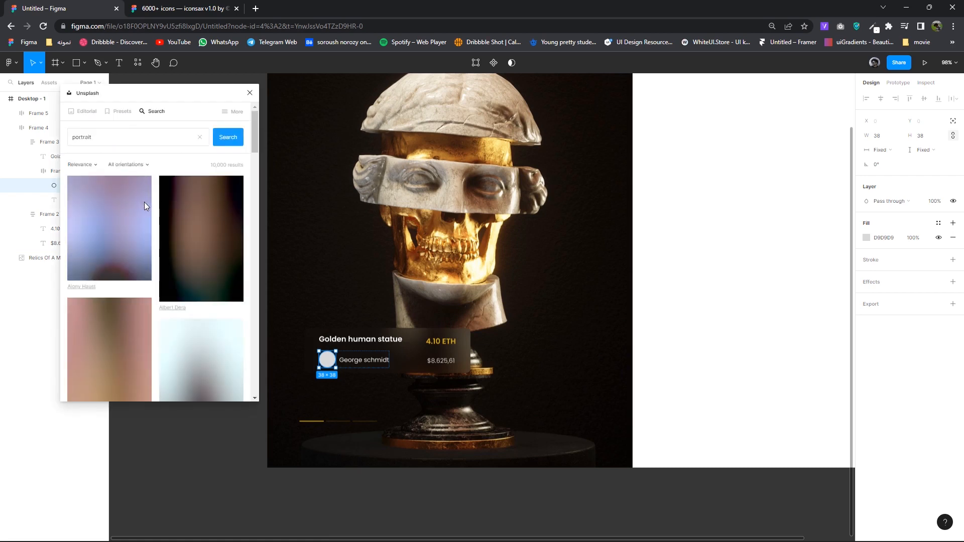
scroll(164, 238, down, 5)
scroll(166, 240, down, 6)
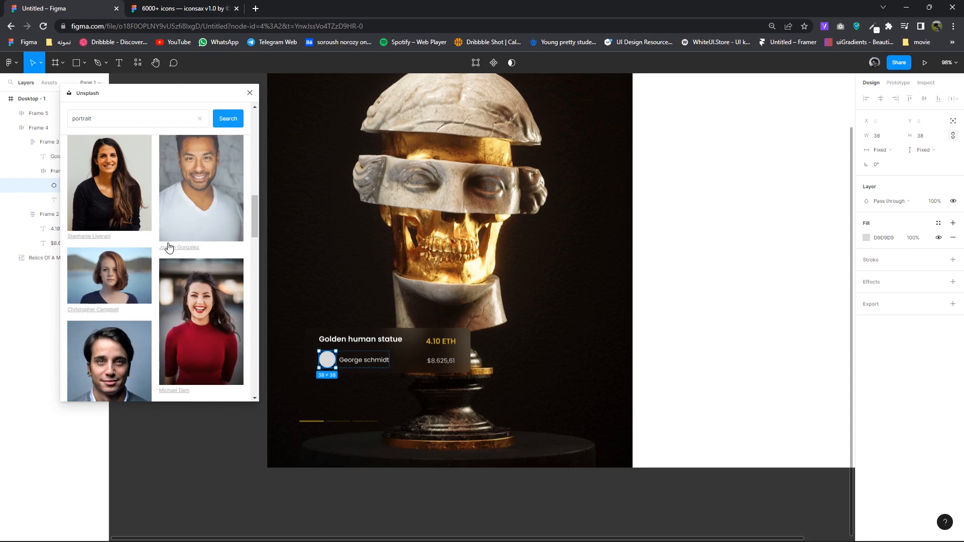
scroll(180, 251, down, 3)
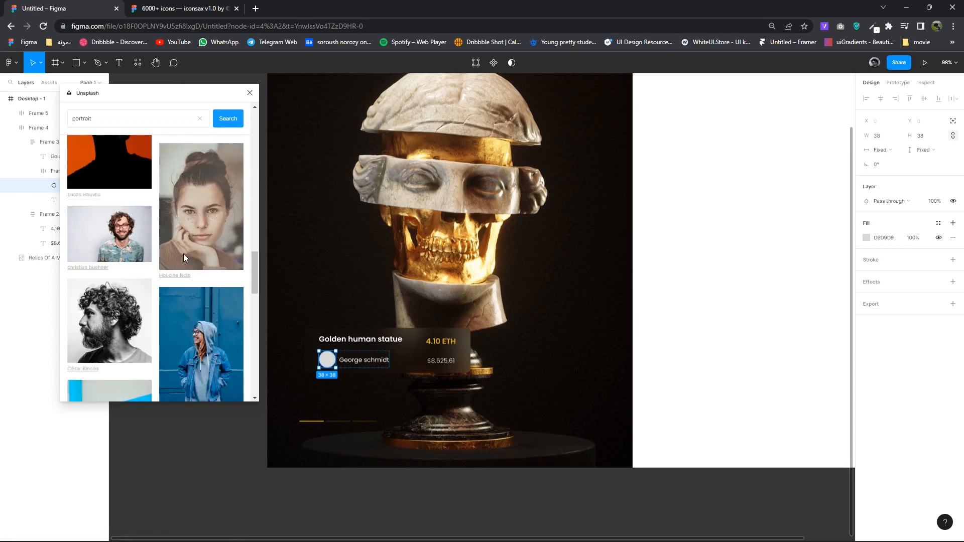
click(121, 314)
- Close the Unsplash plugin and bring up the Desktop - 1 frame's fill colour
click(675, 358)
scroll(400, 325, right, 5)
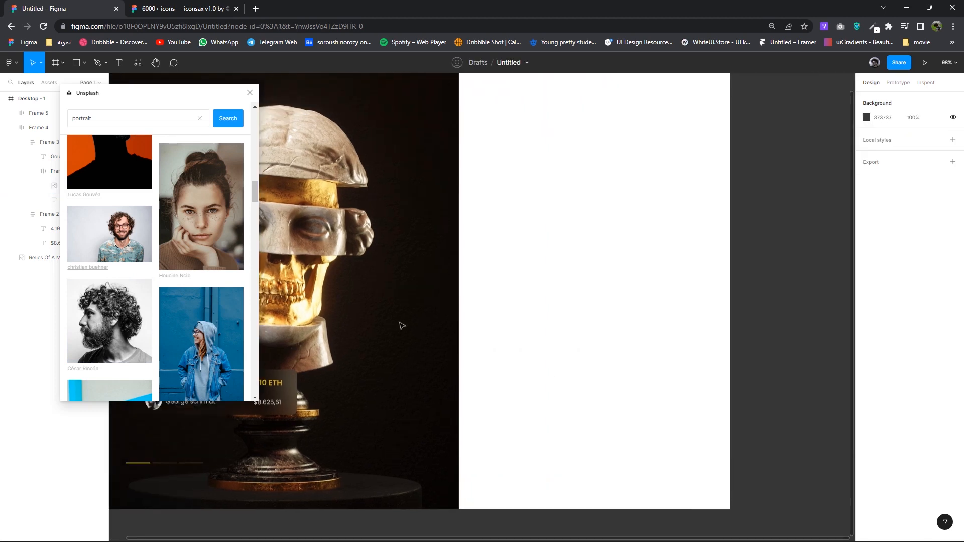
click(249, 92)
scroll(369, 204, down, 3)
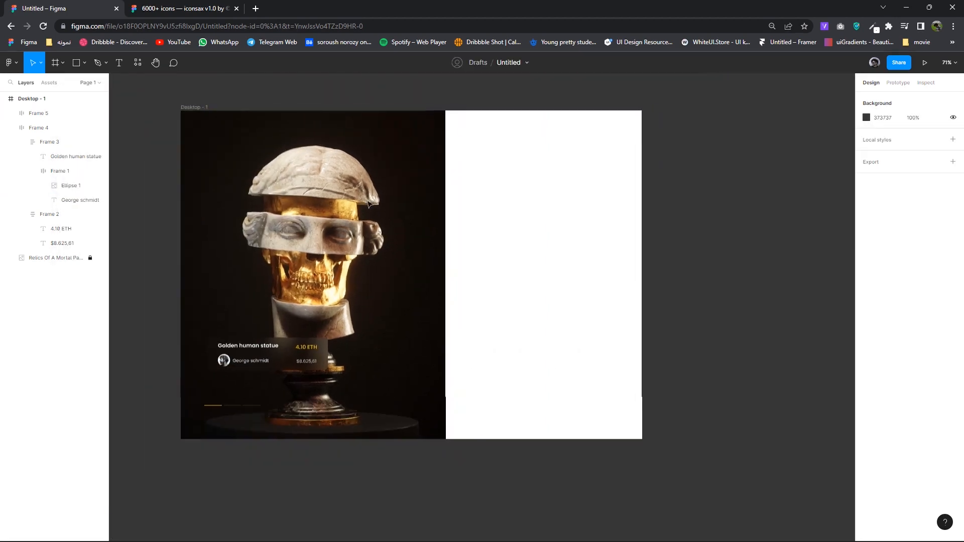
click(194, 107)
click(866, 311)
- Change the Desktop - 1 frame's fill from white to a deep navy 0C172C
drag(790, 440, 819, 438)
drag(801, 372, 821, 437)
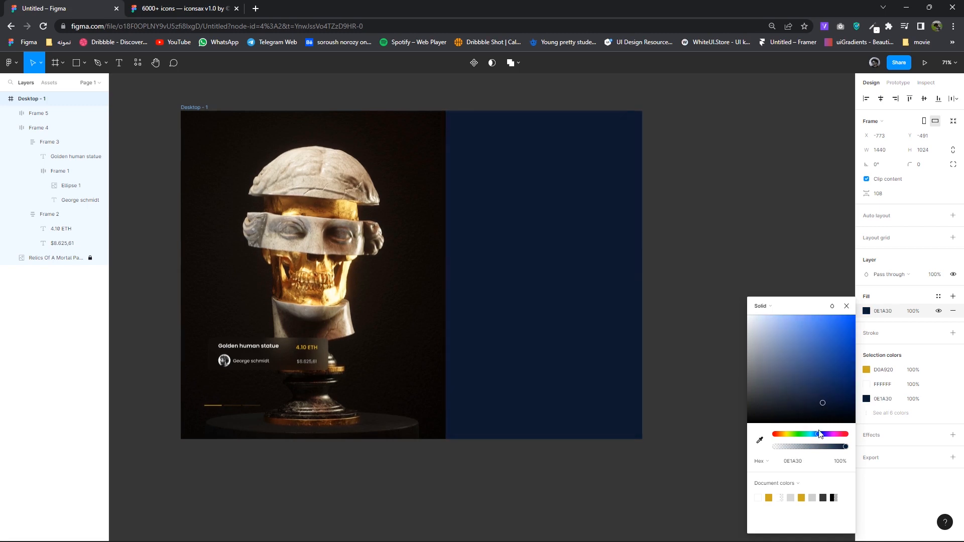
drag(822, 403, 825, 408)
click(779, 248)
drag(735, 266, 706, 279)
scroll(548, 216, up, 5)
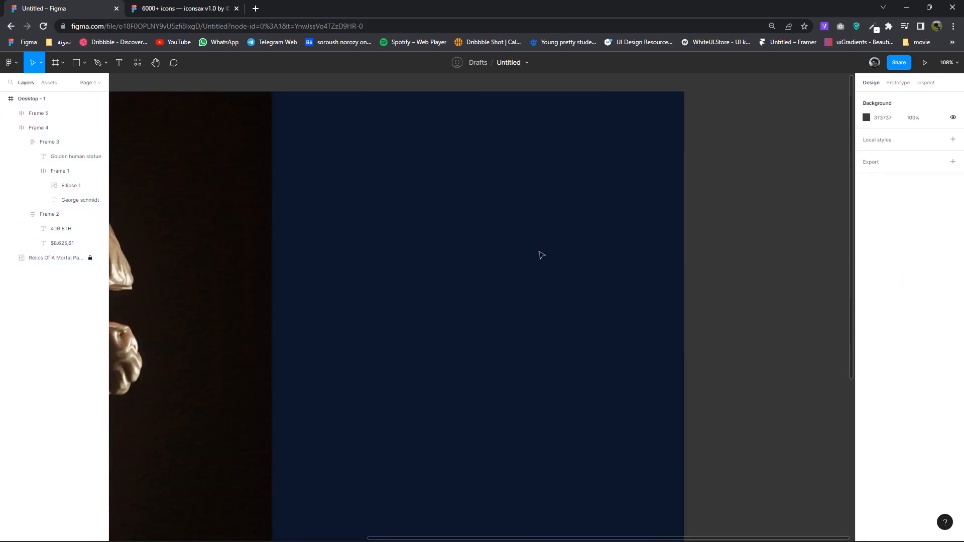
click(171, 6)
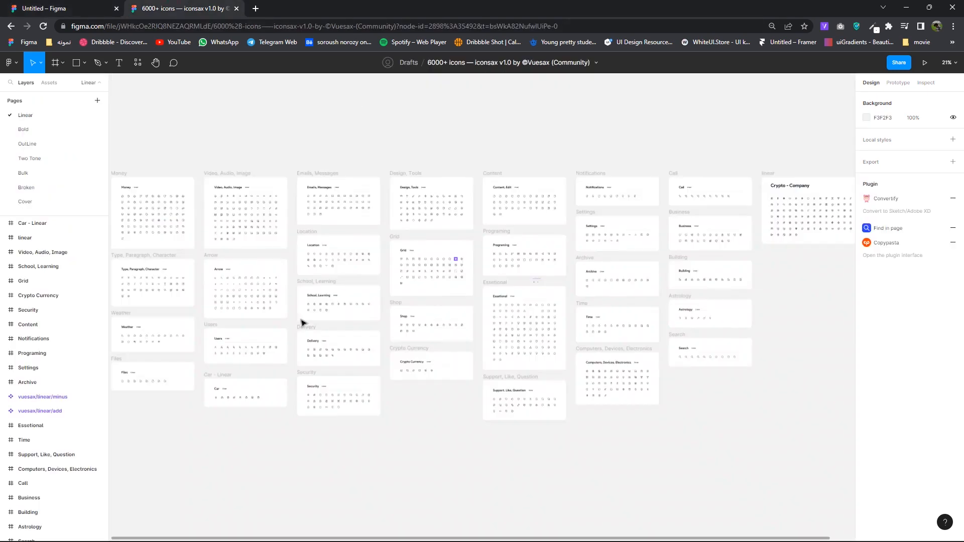
- Copy the bold moon icon from the iconsax file's Bold page
click(24, 129)
scroll(414, 269, up, 10)
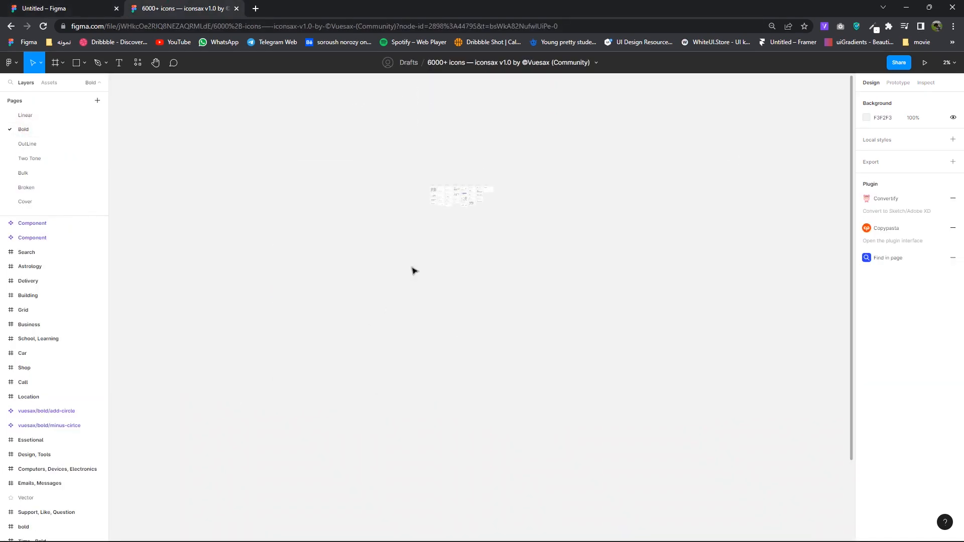
scroll(435, 214, up, 8)
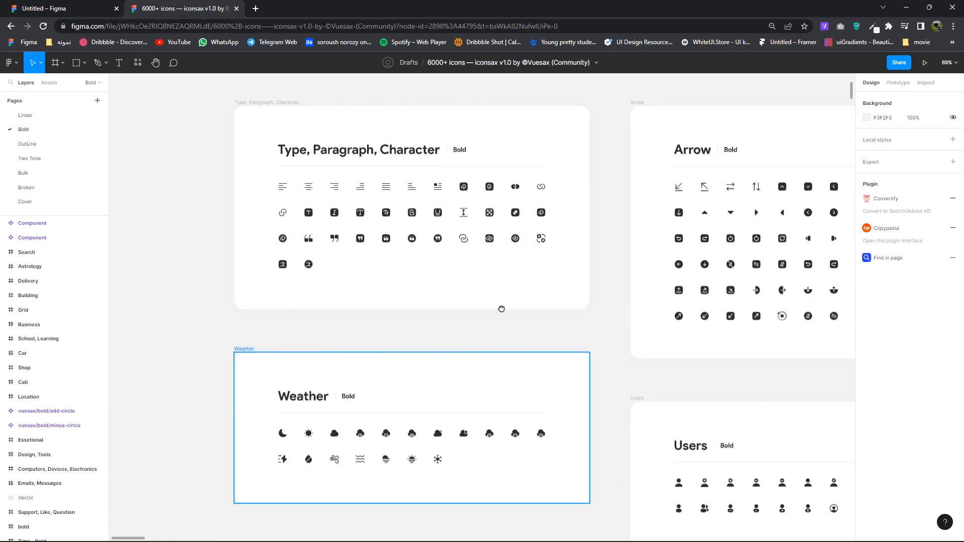
scroll(452, 306, down, 4)
scroll(364, 305, up, 2)
right_click(245, 285)
click(260, 263)
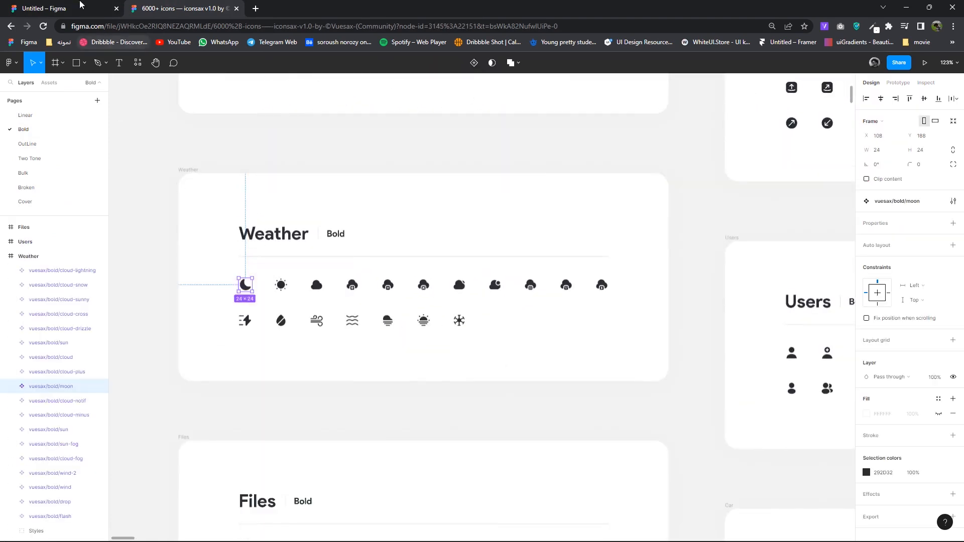
- Paste the moon icon into Desktop - 1 and colour it gold D0A920
click(80, 8)
right_click(700, 209)
click(700, 208)
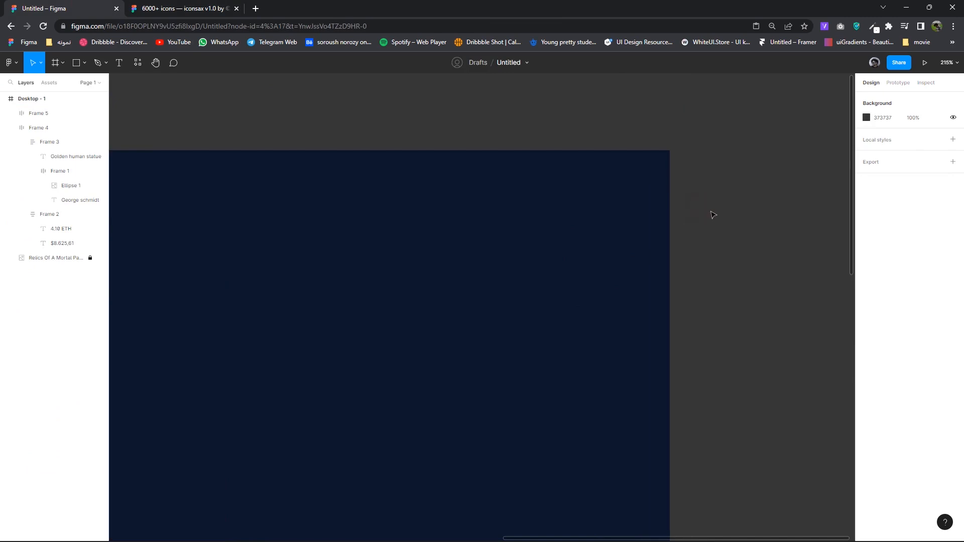
drag(575, 186, 571, 188)
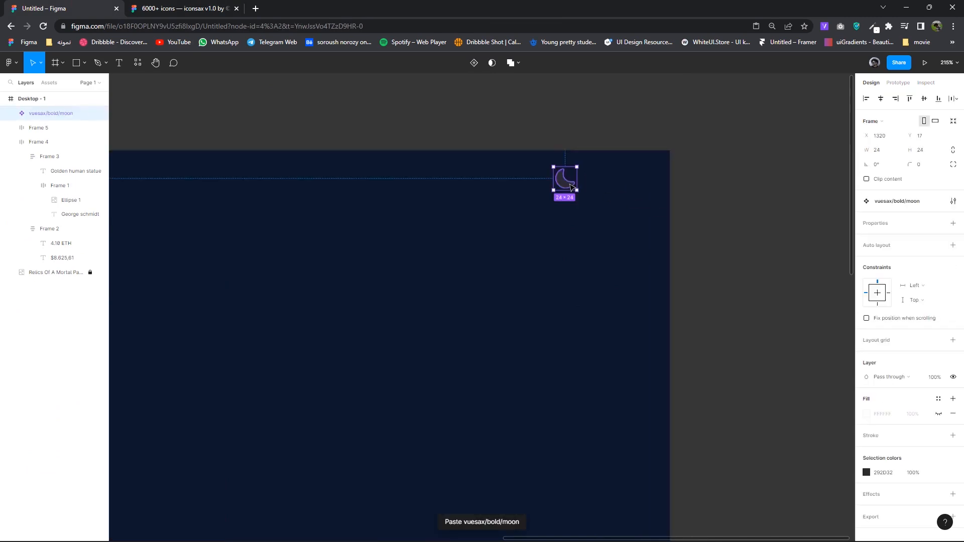
click(866, 472)
click(769, 497)
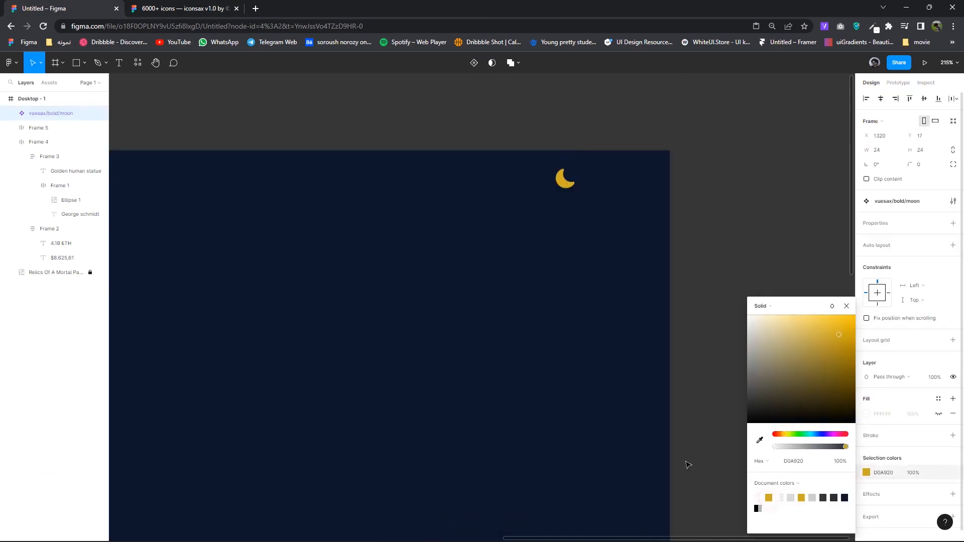
- Position the gold moon icon near the navy panel's top-right corner
scroll(689, 462, down, 5)
drag(530, 341, 492, 365)
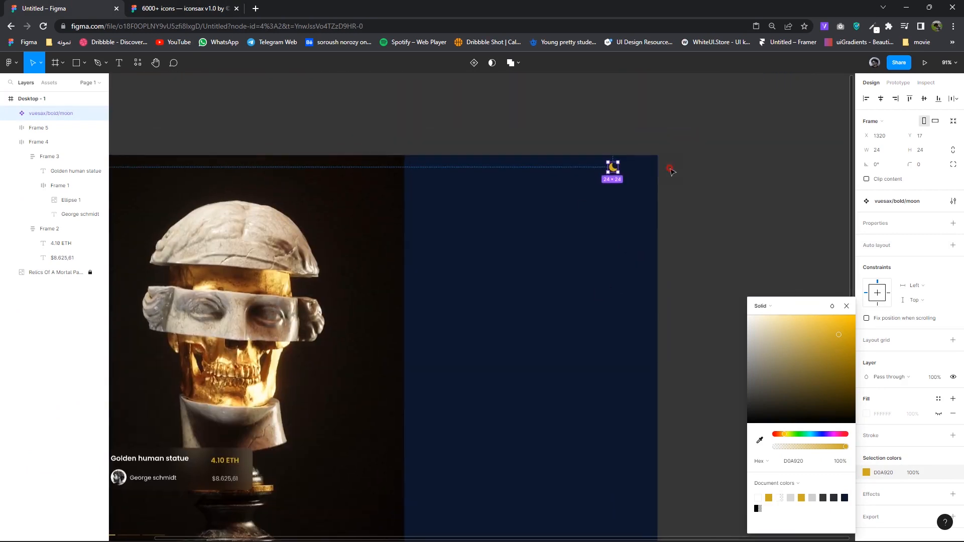
click(671, 170)
scroll(626, 169, up, 2)
drag(602, 170, 563, 174)
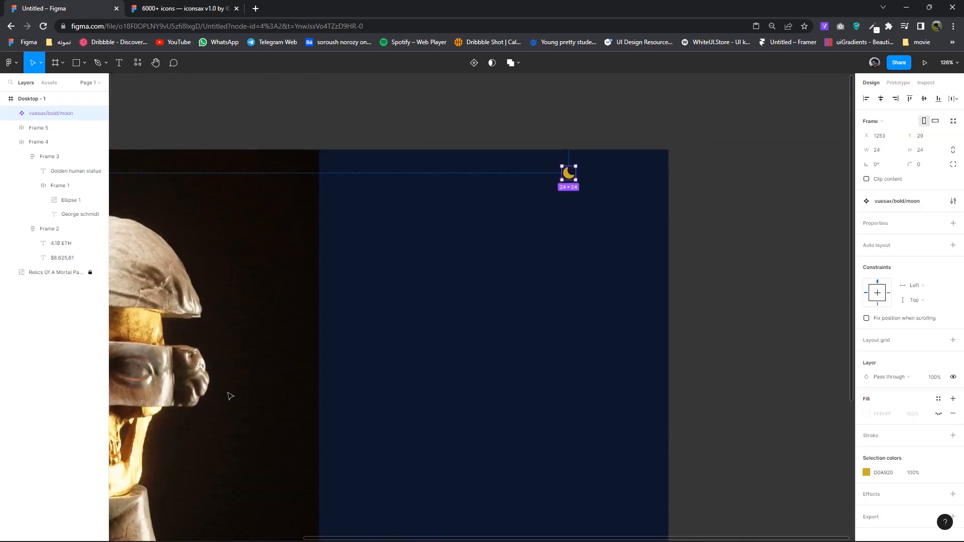
drag(264, 455, 342, 310)
scroll(341, 310, down, 3)
- Copy the Golden human statue caption onto the navy panel and retype it as 'Dark mode'
ctrl+double_click(159, 381)
click(252, 371)
alt+drag(166, 377, 455, 318)
scroll(455, 317, up, 2)
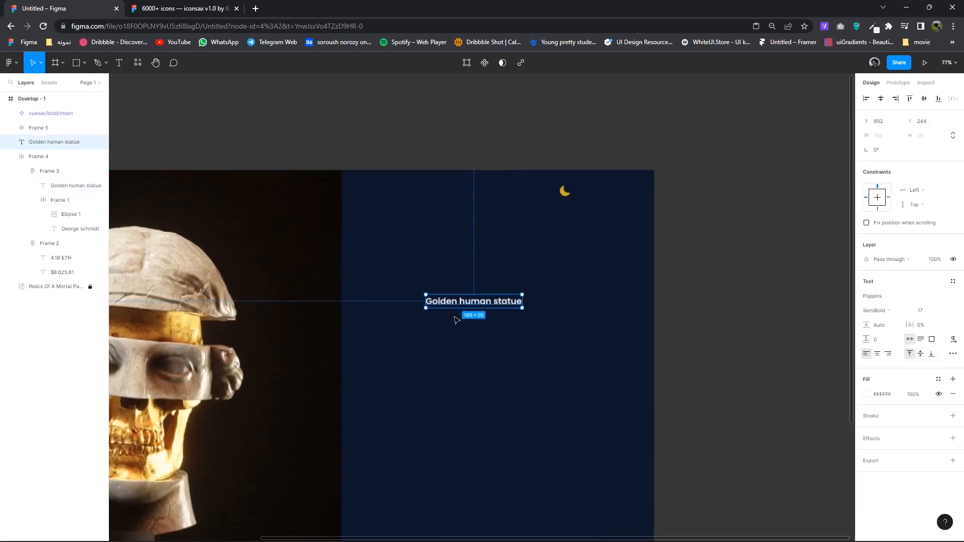
double_click(467, 302)
text(Dark mode)
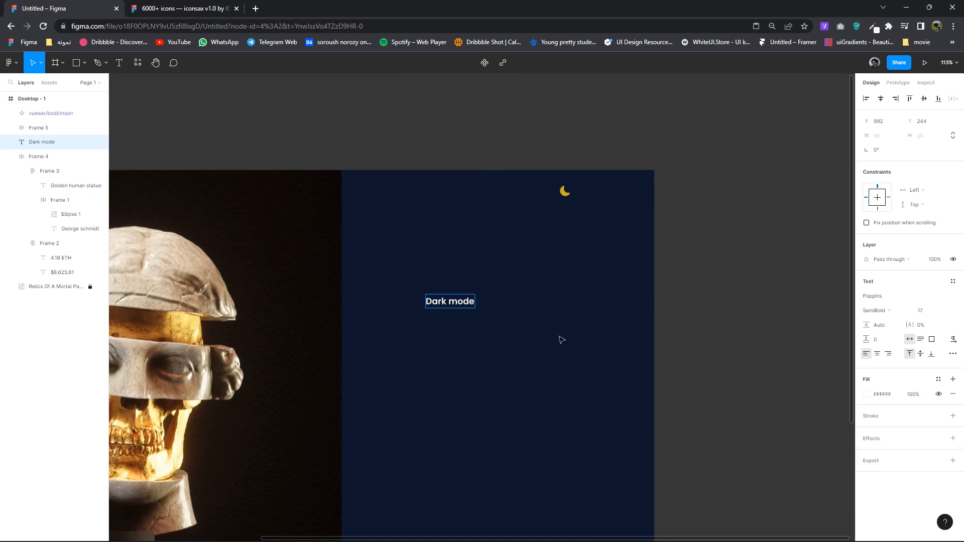
- Place the Dark mode label beside the gold moon, nudging the moon one pixel left
drag(440, 301, 590, 195)
click(547, 194)
key(Left)
click(608, 197)
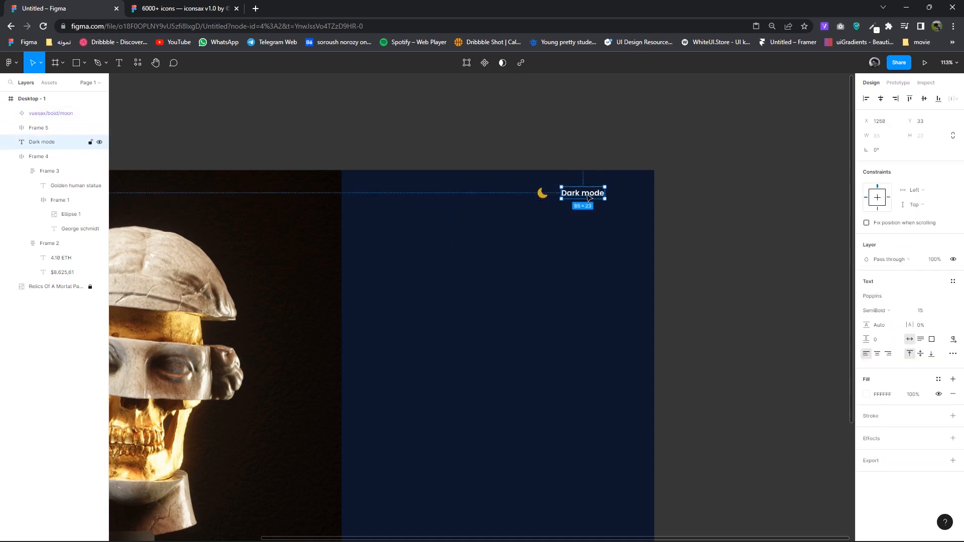
scroll(587, 200, up, 4)
double_click(589, 196)
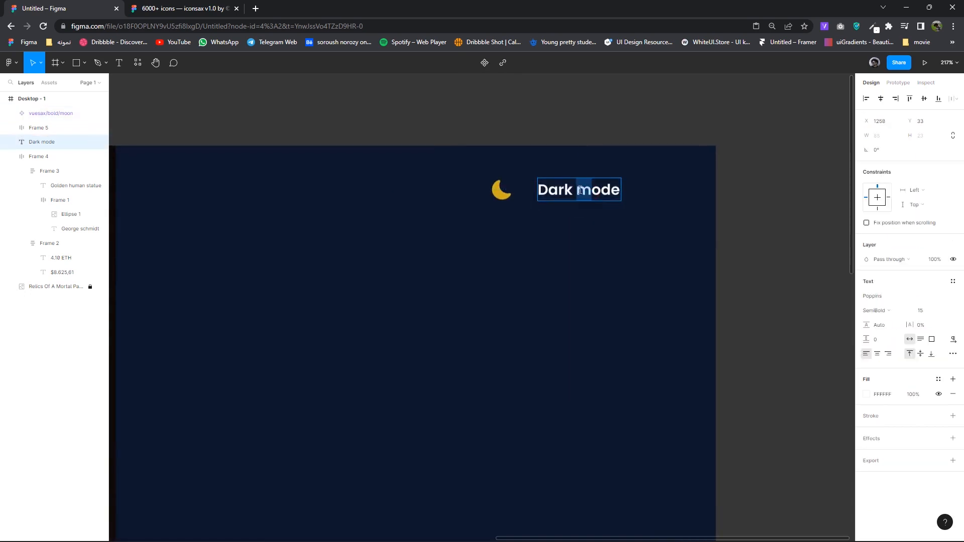
click(616, 232)
- Draw a 100 × 31 rounded pill below the Dark mode label and fill it blue-grey 27395B
drag(598, 196, 582, 197)
click(83, 63)
click(48, 84)
drag(537, 233, 539, 234)
drag(613, 267, 635, 268)
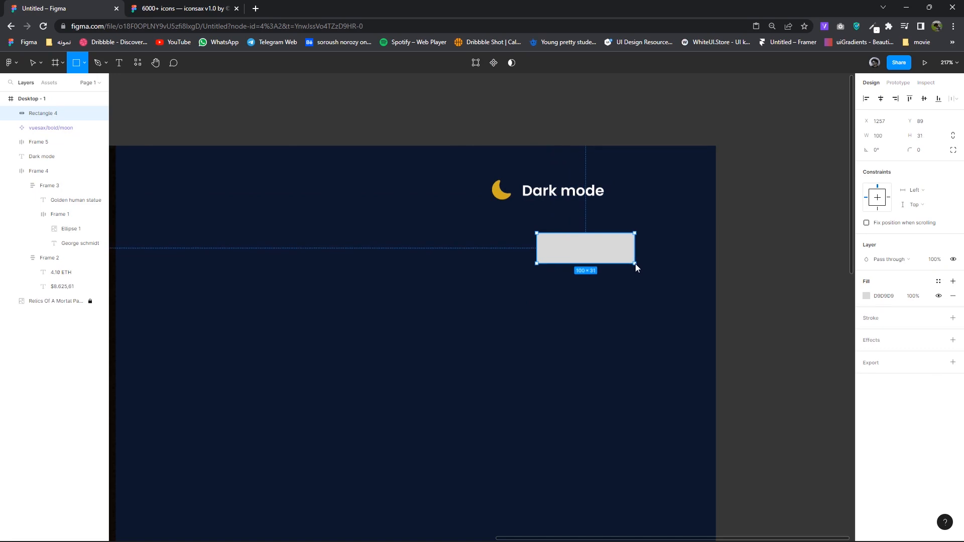
click(921, 154)
key(Up)
key(Up)
key(Up)
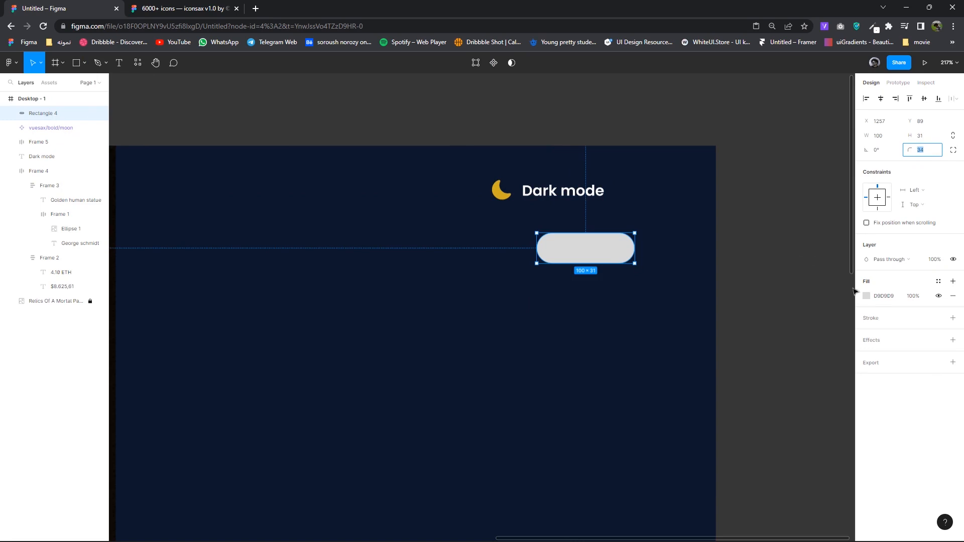
click(867, 296)
click(759, 430)
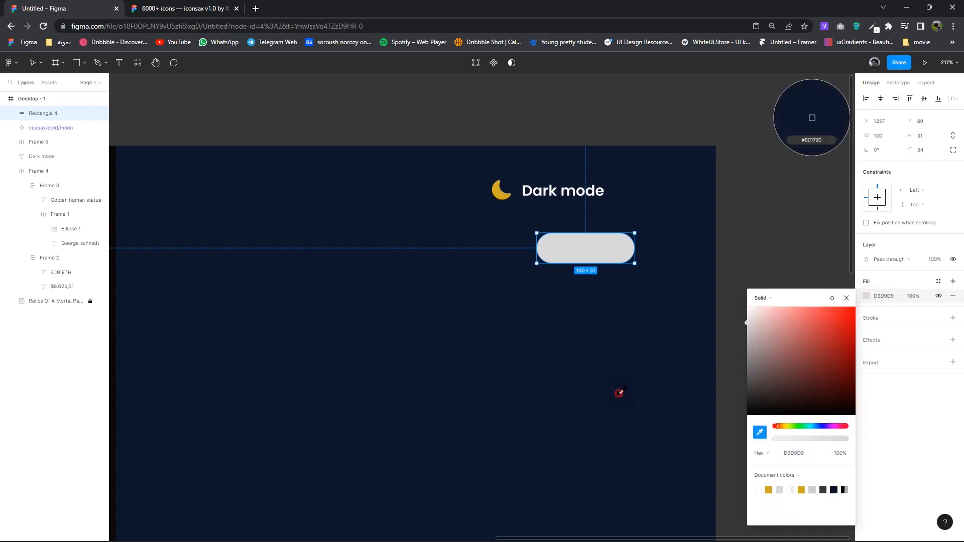
click(619, 394)
mouse_move(821, 381)
mouse_down()
mouse_move(812, 391)
mouse_move(809, 380)
mouse_up()
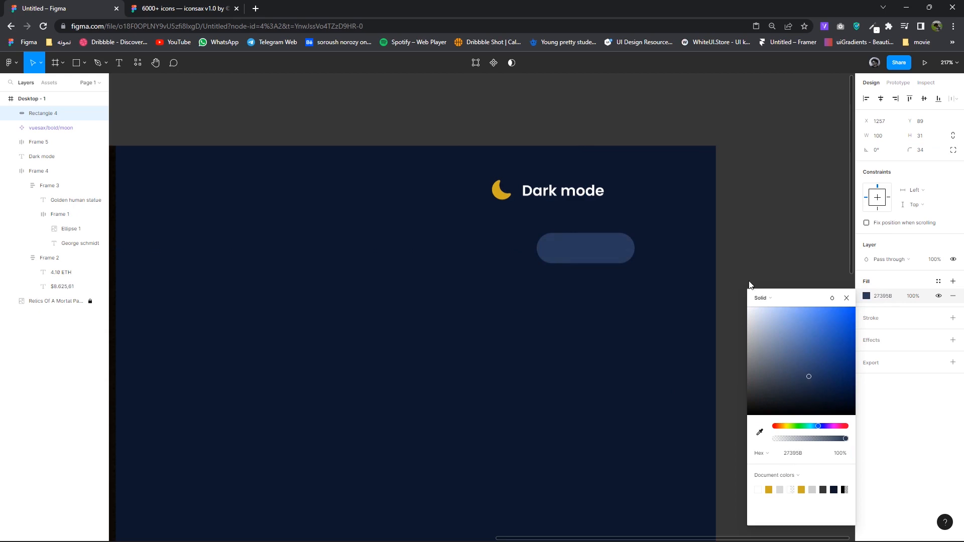
click(634, 254)
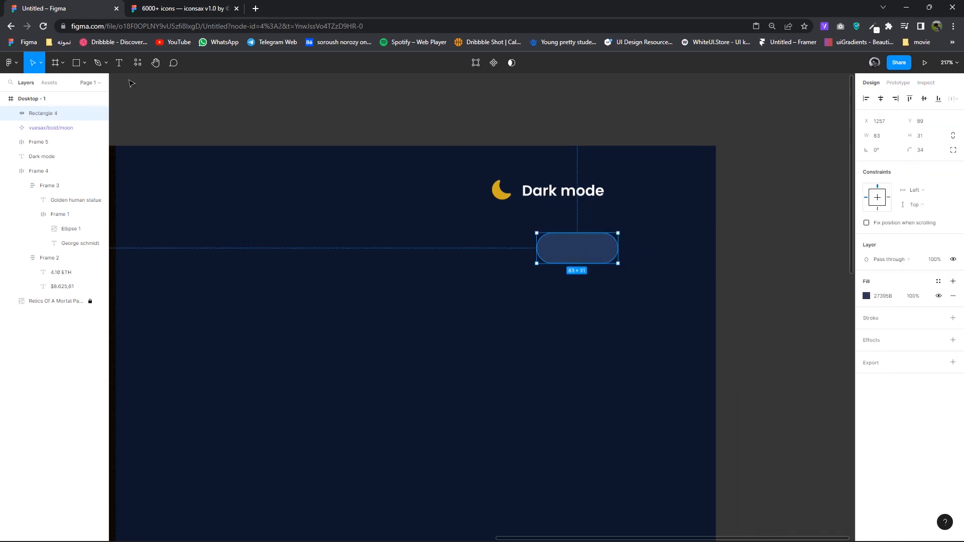
- Add a 28 × 28 circle in the pill's right end, filled with the moon's gold D0A920
click(84, 63)
click(63, 109)
scroll(616, 252, up, 5)
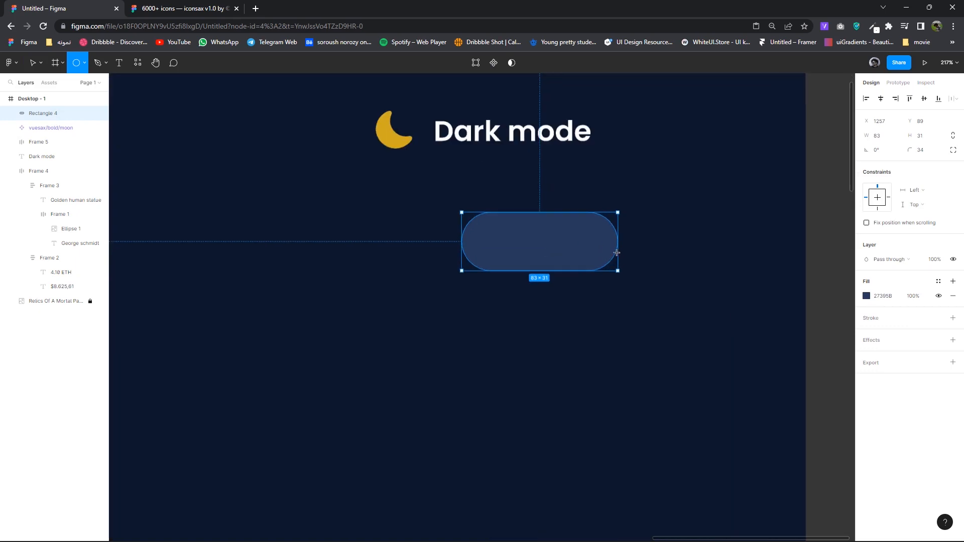
drag(580, 234, 619, 271)
mouse_move(594, 254)
mouse_down()
mouse_move(583, 249)
mouse_move(616, 271)
mouse_move(598, 259)
mouse_up()
drag(613, 268, 603, 251)
click(867, 296)
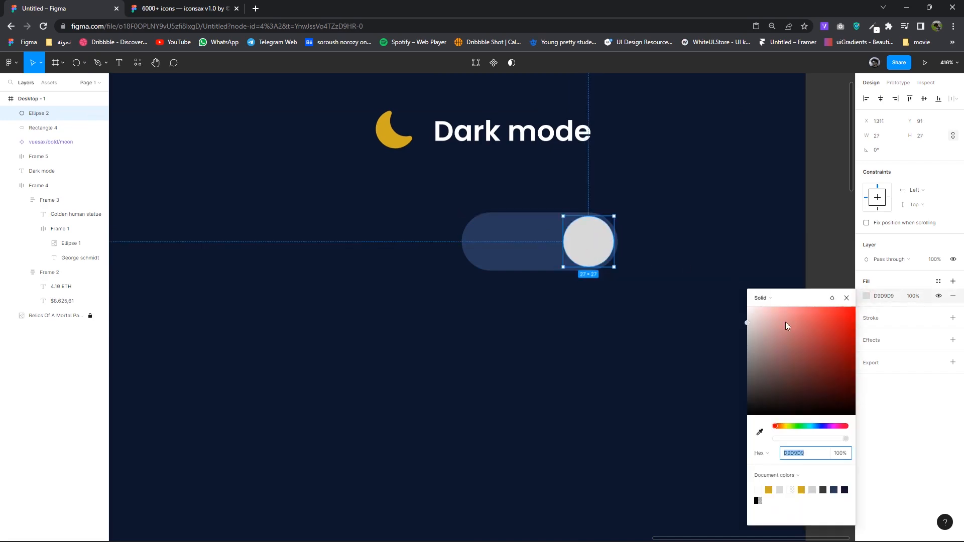
key(i)
click(382, 137)
click(685, 263)
scroll(685, 264, down, 4)
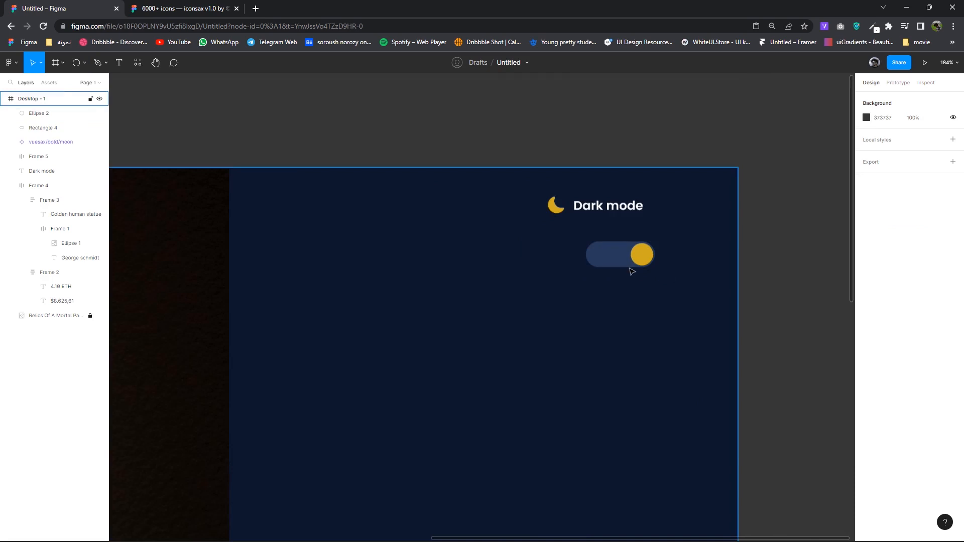
- Narrow the toggle pill from its left edge and shrink the gold circle to 24 × 24
scroll(633, 284, up, 2)
click(589, 250)
drag(569, 247, 585, 246)
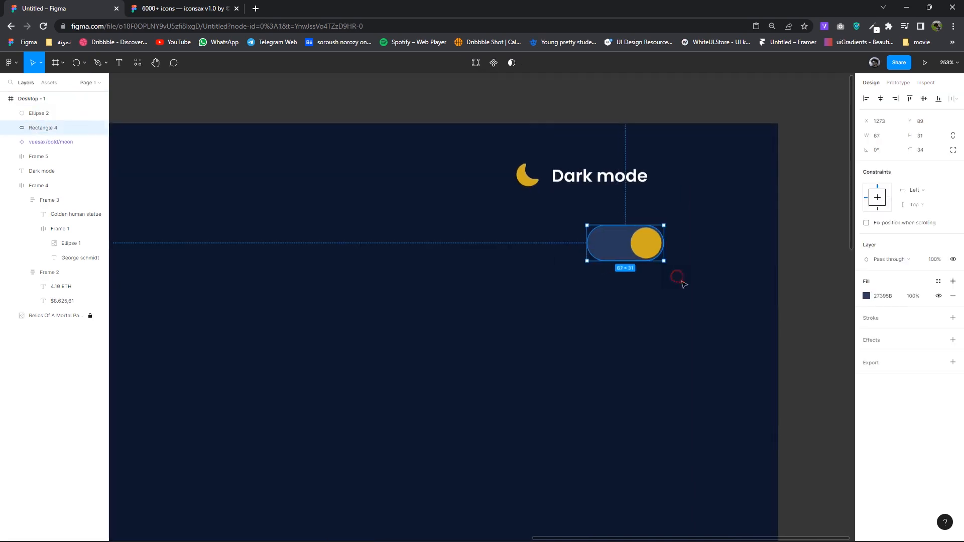
click(678, 277)
scroll(680, 291, down, 4)
scroll(648, 299, up, 4)
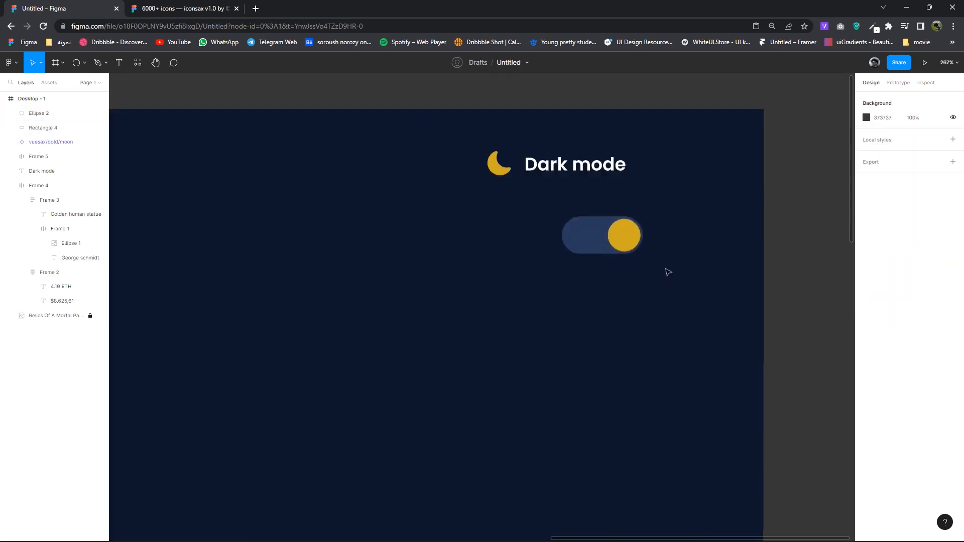
click(602, 250)
scroll(603, 251, up, 5)
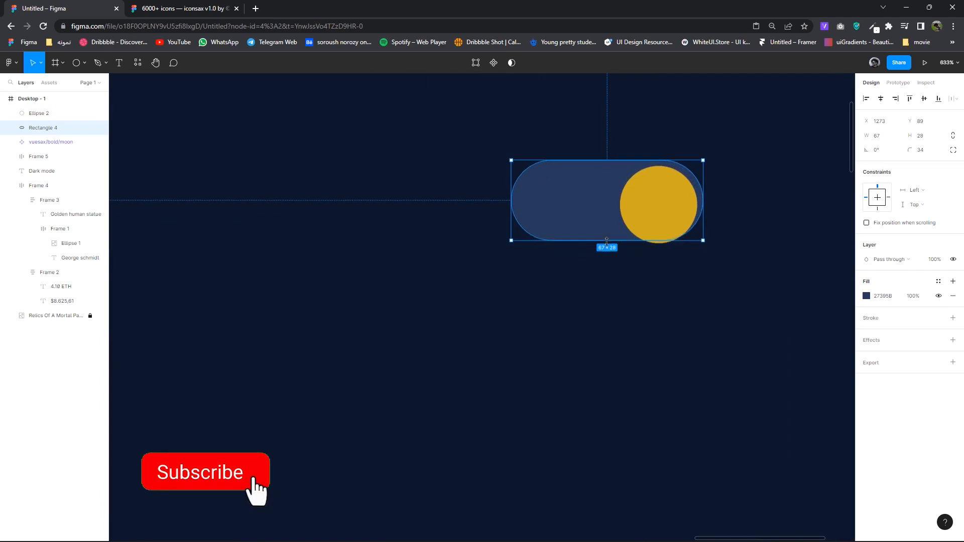
click(678, 233)
drag(691, 243, 665, 220)
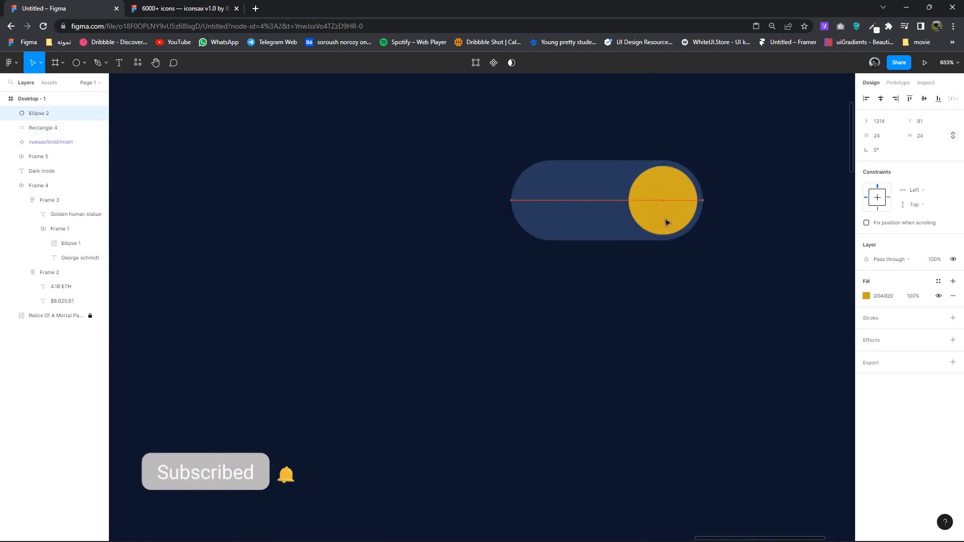
click(695, 252)
scroll(706, 258, down, 3)
- Frame the pill and circle as a toggle, and frame the moon and label with auto layout
drag(710, 260, 641, 209)
right_click(641, 213)
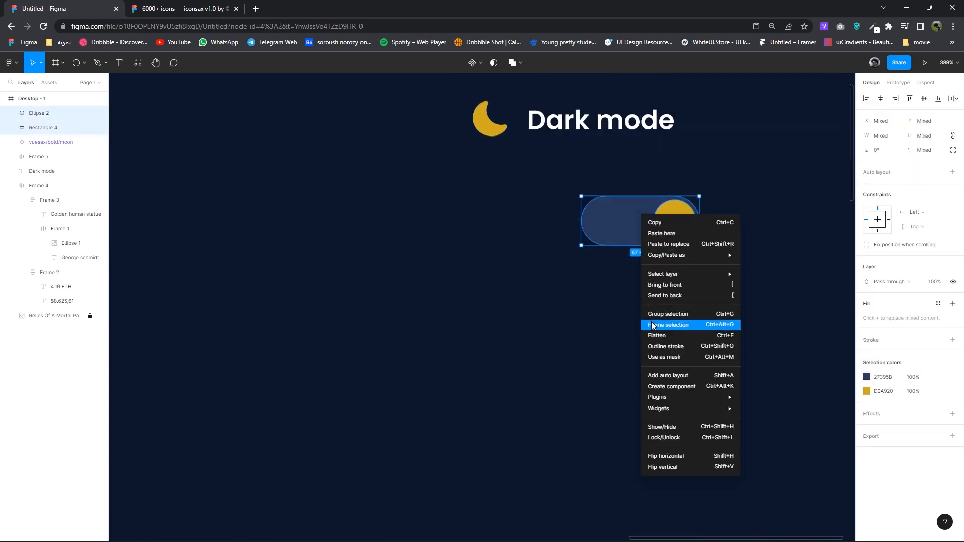
click(653, 326)
scroll(653, 323, down, 3)
click(623, 198)
click(700, 220)
drag(700, 220, 487, 186)
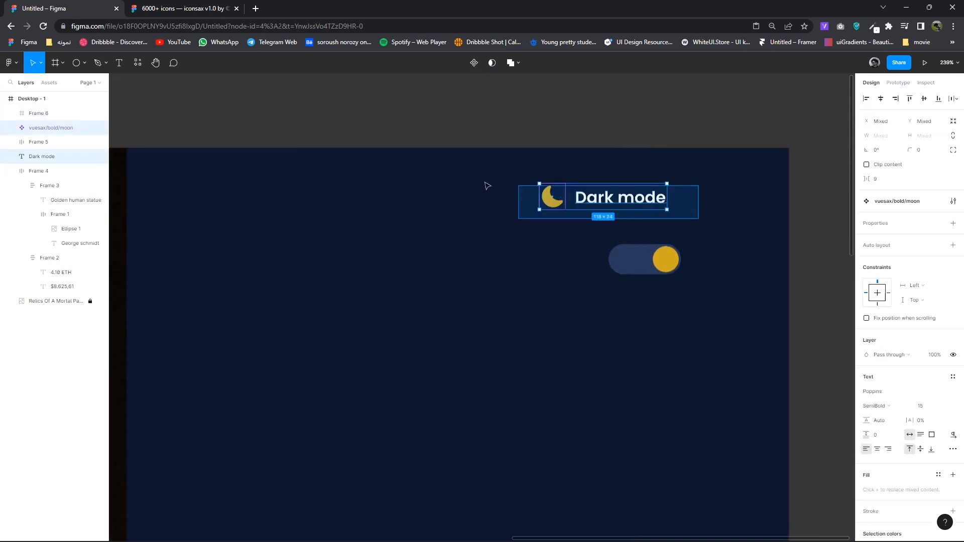
right_click(578, 191)
click(600, 299)
click(952, 310)
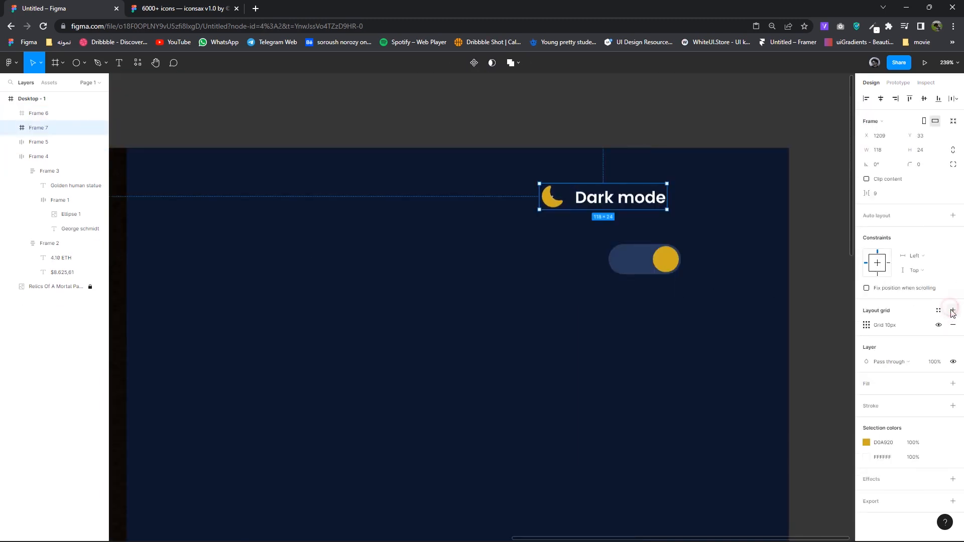
click(952, 325)
click(953, 215)
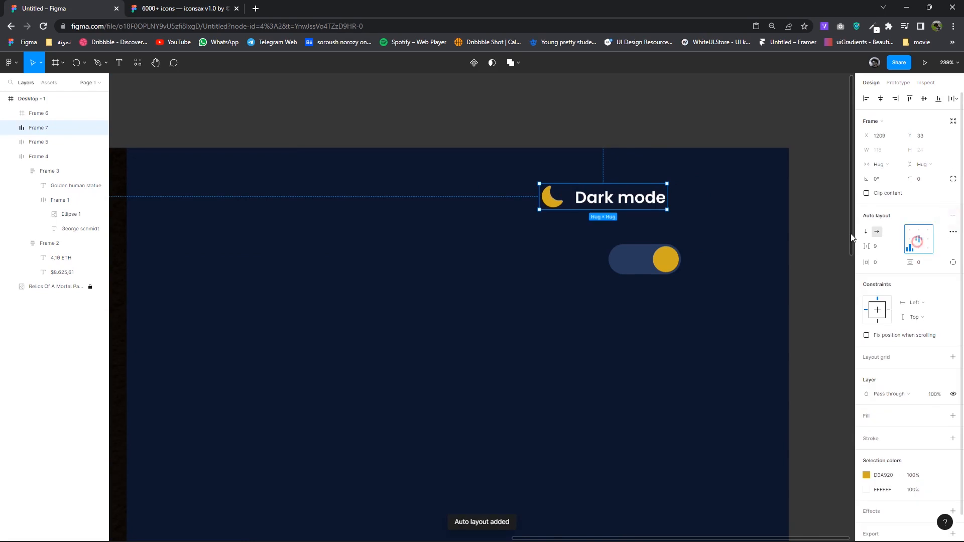
drag(536, 224, 501, 268)
- Wrap the label row and toggle in one auto-layout frame and move it to the panel's top right
drag(716, 303, 429, 250)
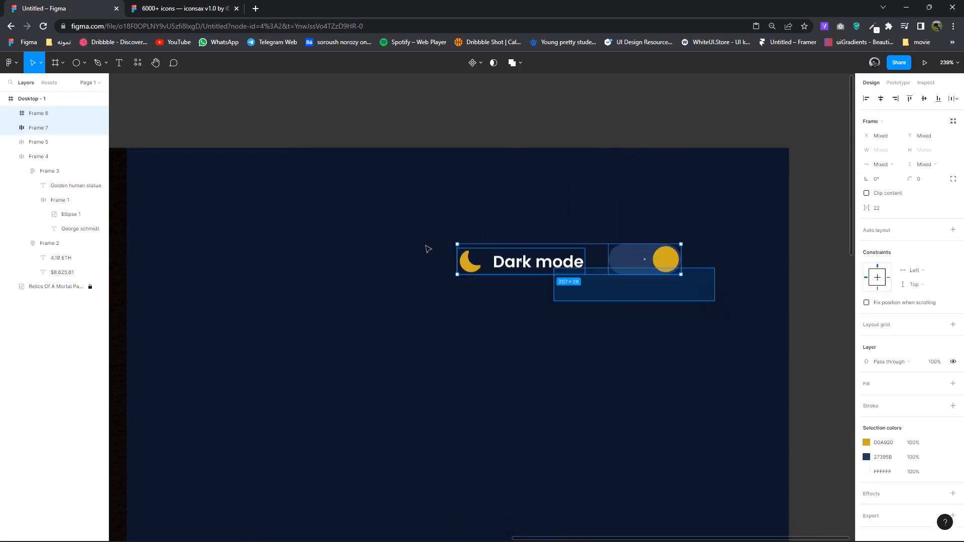
right_click(560, 271)
click(586, 365)
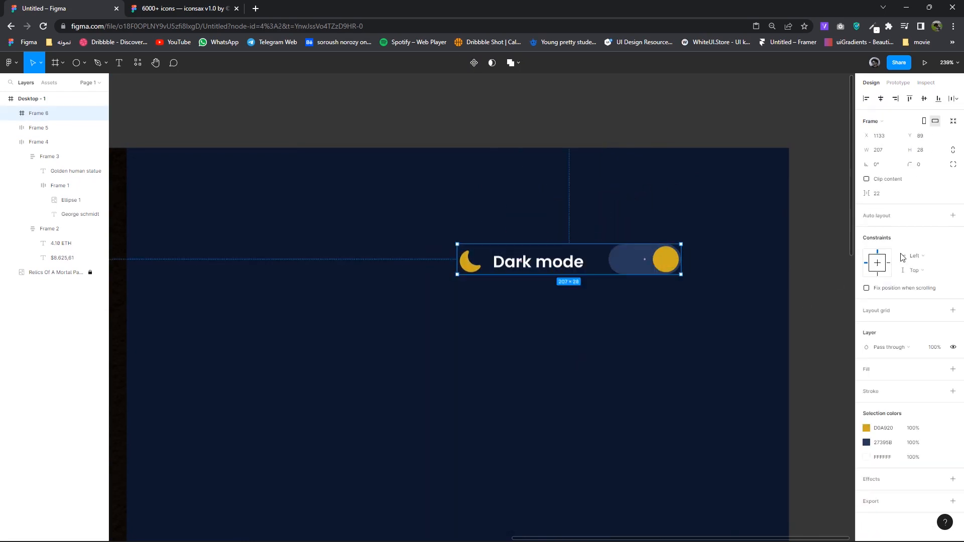
click(952, 219)
drag(561, 267, 626, 205)
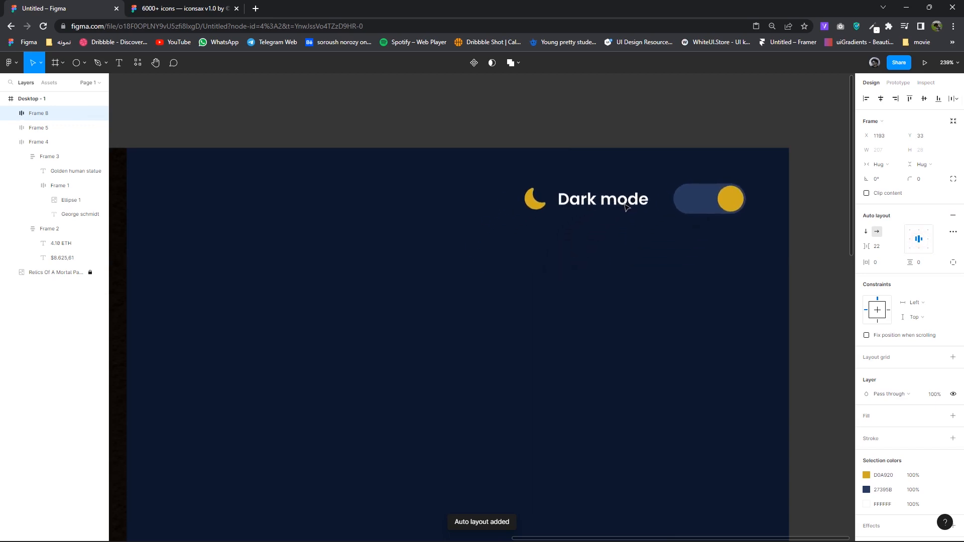
ctrl+scroll(634, 276, down, 6)
click(631, 280)
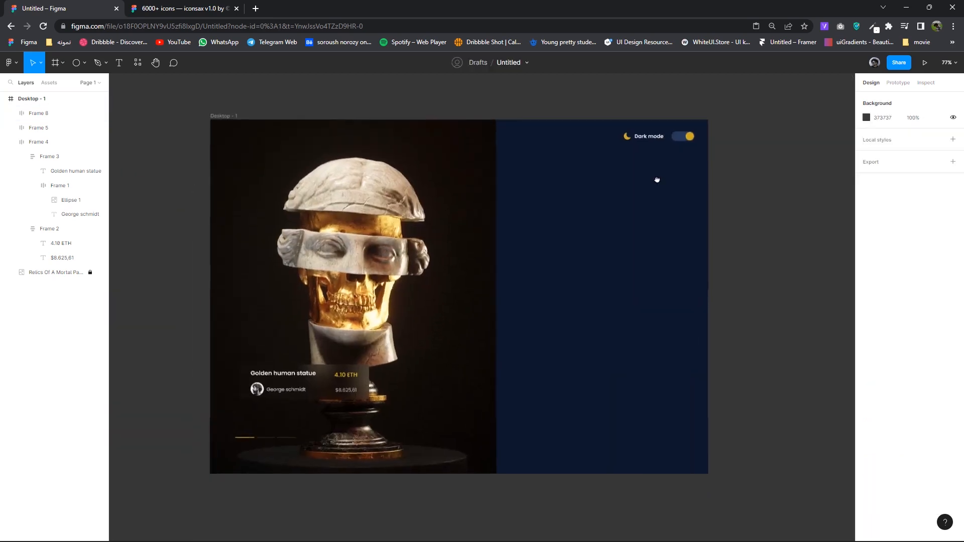
- Narrow the toggle track and tighten the Dark mode row's item spacing
ctrl+scroll(657, 180, up, 10)
click(606, 236)
ctrl+click(569, 232)
drag(583, 229, 596, 231)
click(530, 241)
click(618, 235)
ctrl+click(617, 236)
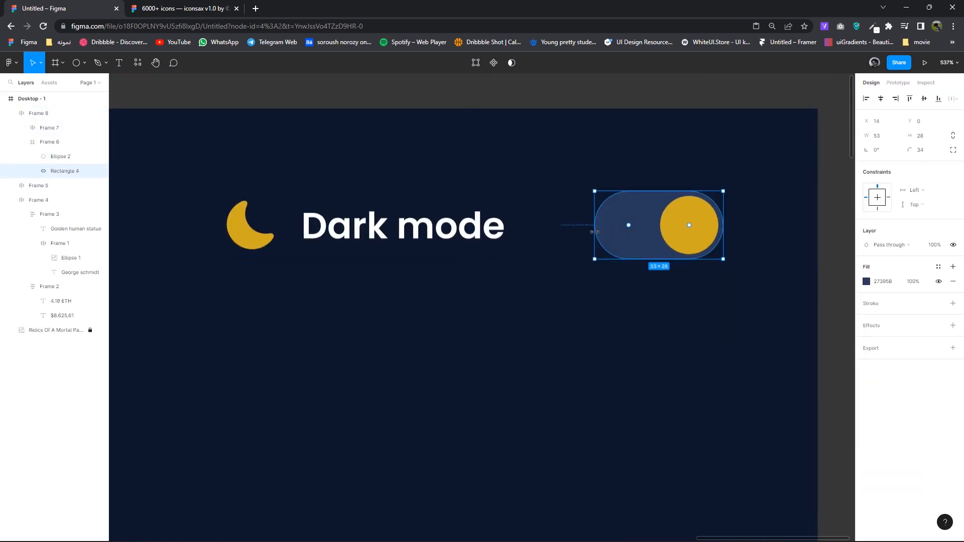
click(555, 233)
click(879, 249)
key(Down)
key(Down)
key(Down)
key(Down)
key(Down)
key(Down)
key(Down)
key(Down)
key(Down)
key(Down)
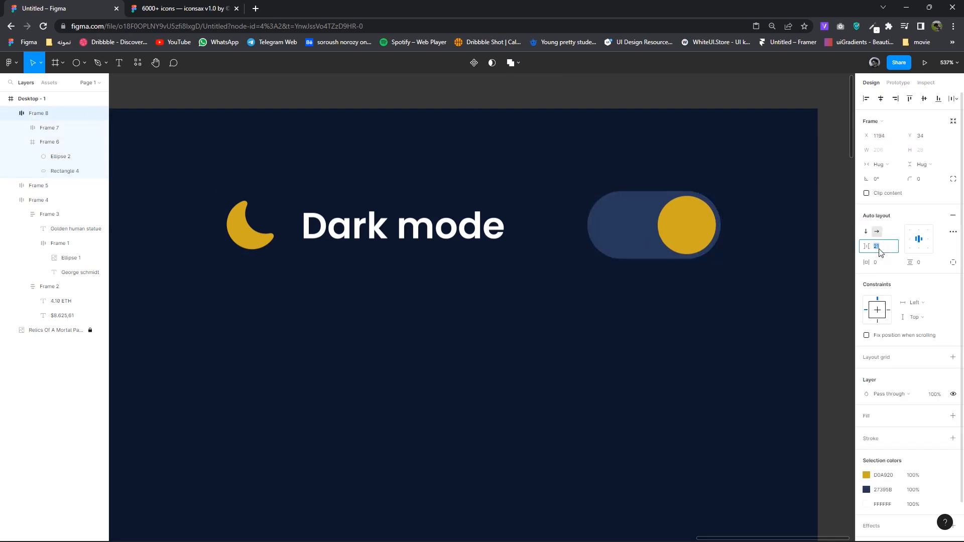
key(Down)
key(Down)
key(Down)
key(Down)
key(Down)
key(Down)
key(Down)
key(Down)
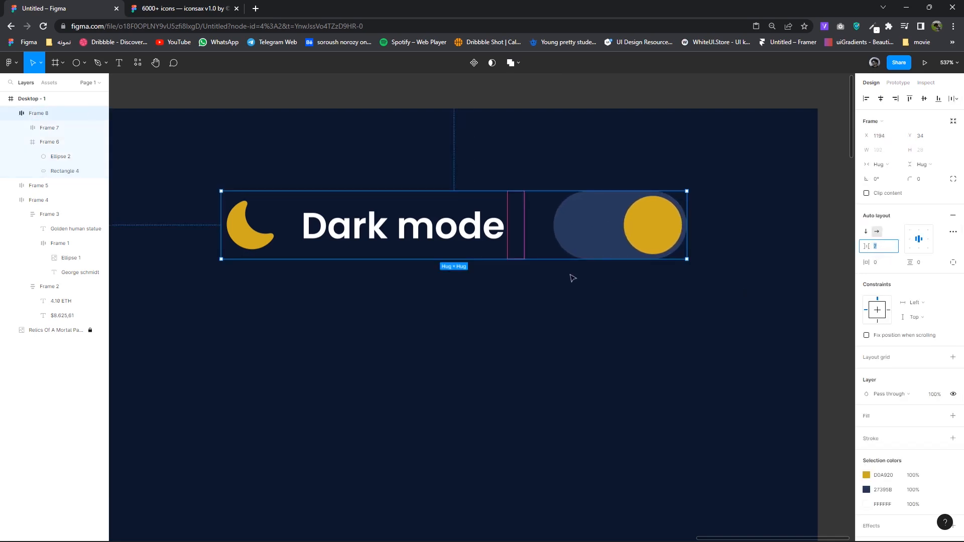
click(543, 282)
scroll(543, 282, down, 10)
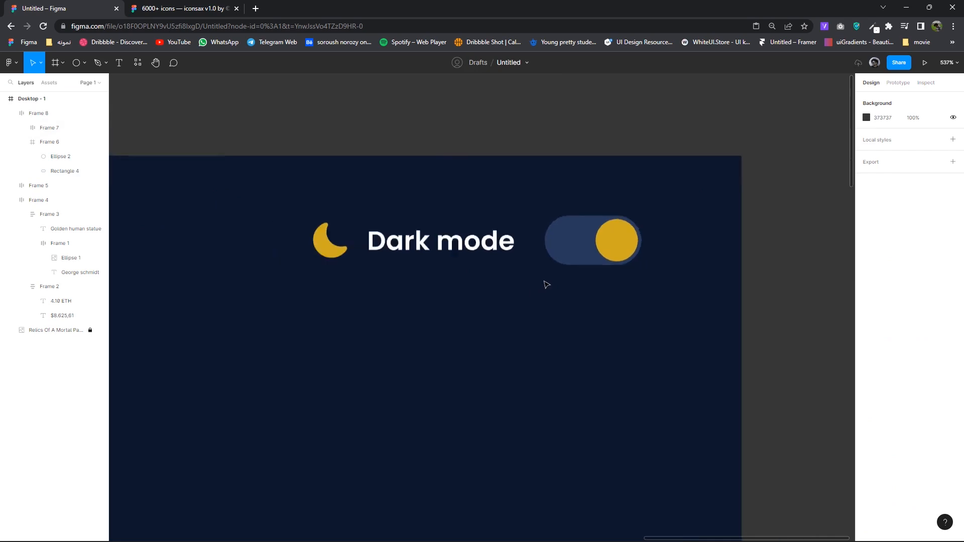
scroll(624, 270, down, 1)
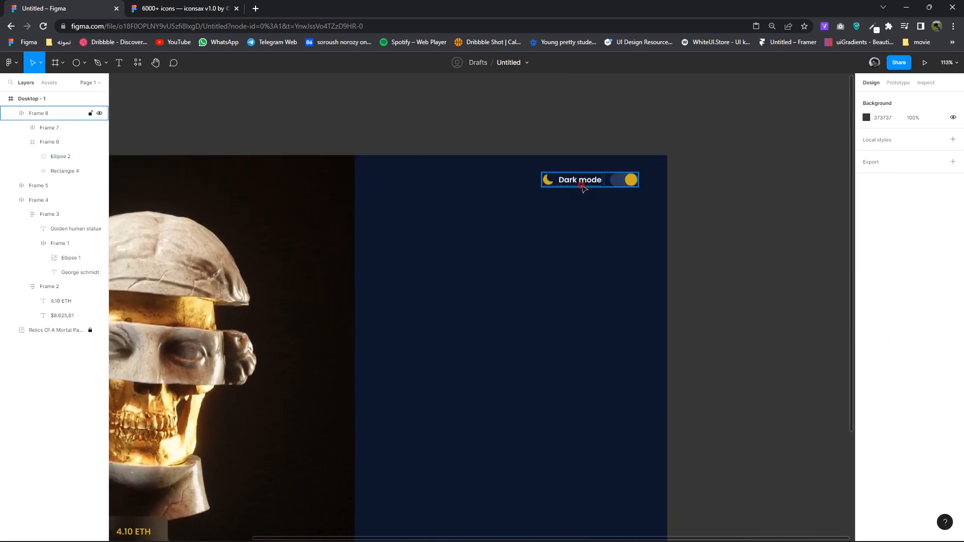
- Nudge the whole Dark mode row into the panel's top-right corner at X 1214, Y 40
ctrl+click(585, 185)
click(878, 252)
click(886, 248)
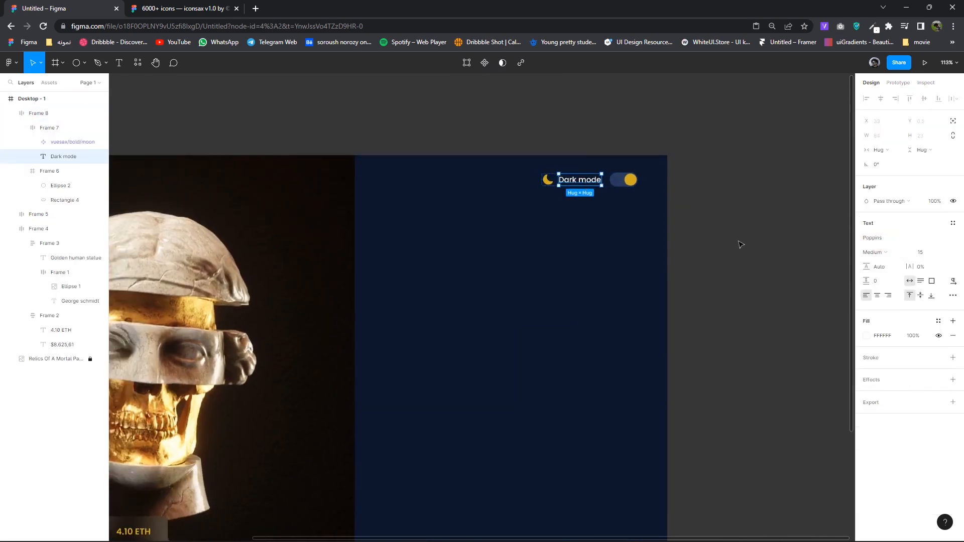
click(713, 251)
scroll(602, 196, down, 4)
click(592, 162)
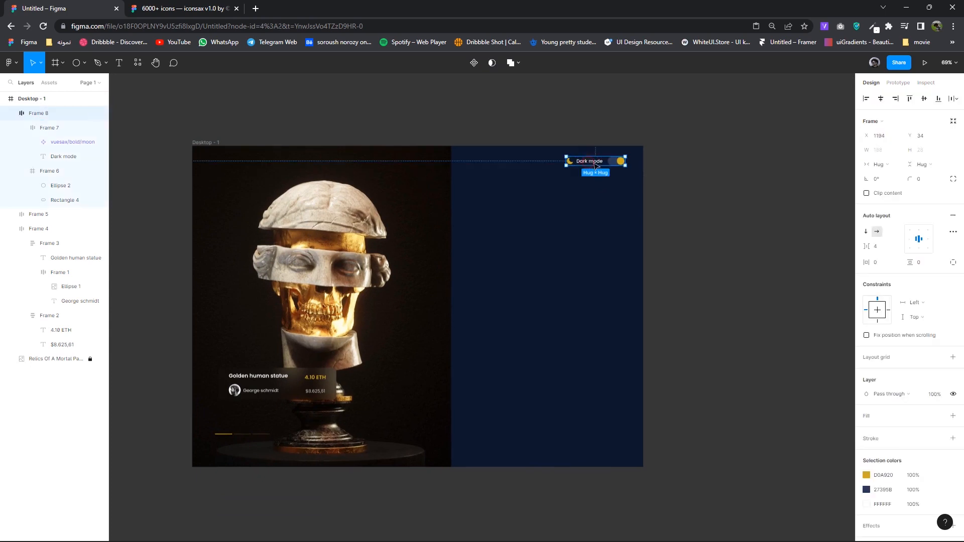
scroll(622, 250, up, 3)
drag(644, 264, 670, 239)
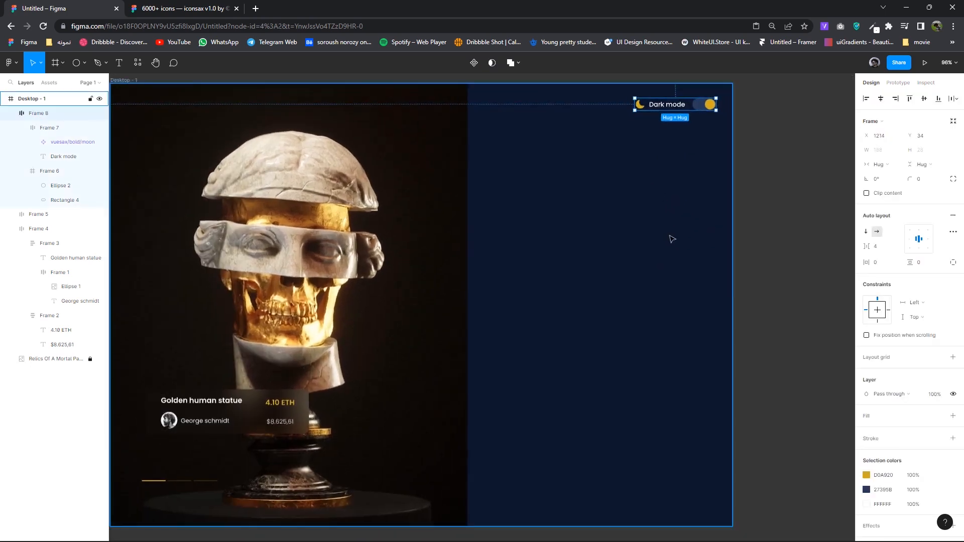
scroll(670, 239, down, 1)
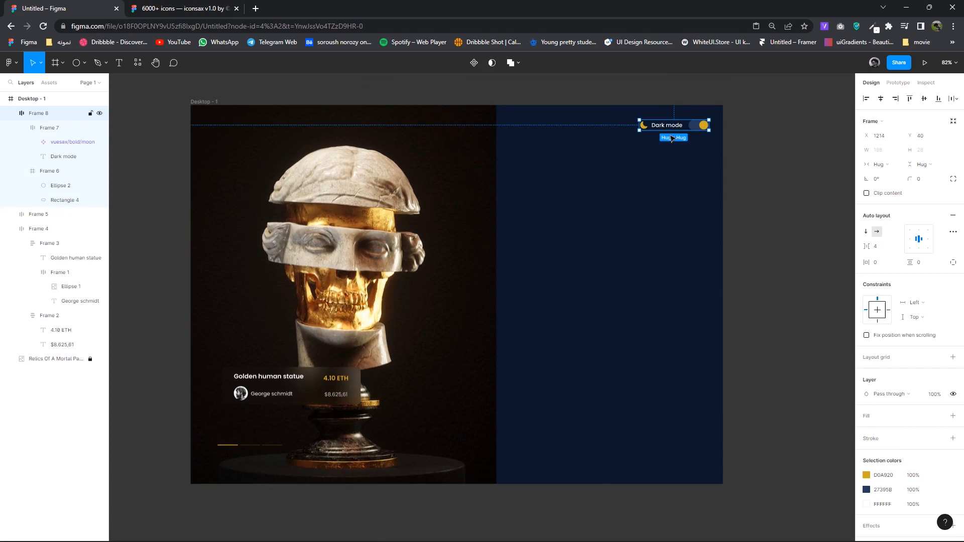
click(596, 179)
- Copy the statue caption onto the navy panel and retype it as 'Welcome to NFT marketplace'
click(266, 381)
double_click(266, 378)
key(Escape)
alt+drag(280, 378, 558, 206)
scroll(551, 281, up, 3)
key(Return)
text(Welcome to NFT marketpla)
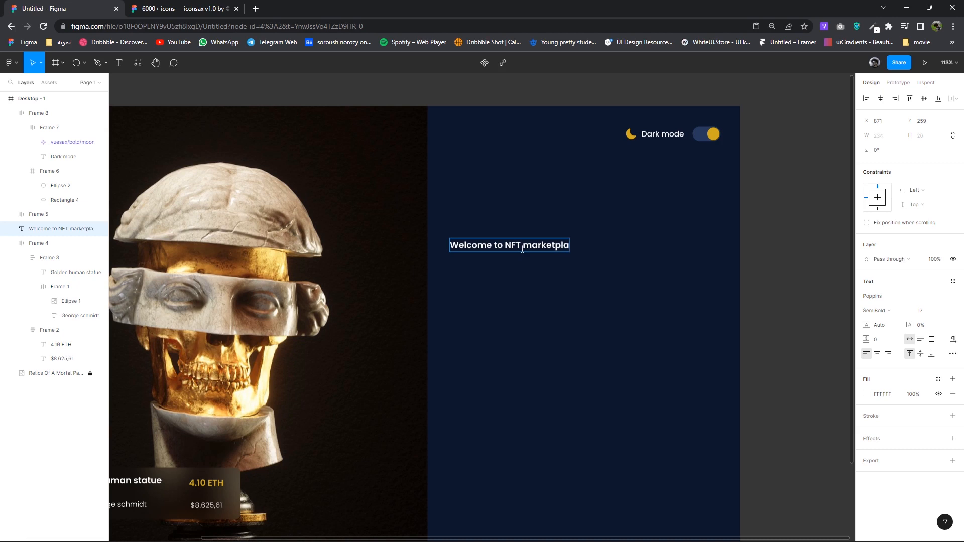
- Set the heading in Uni Neue Bold
click(934, 313)
key(Up)
key(Up)
key(Up)
key(Up)
key(Up)
key(Up)
key(Up)
key(Down)
key(Down)
click(884, 298)
text(Un)
key(Return)
drag(563, 253, 571, 227)
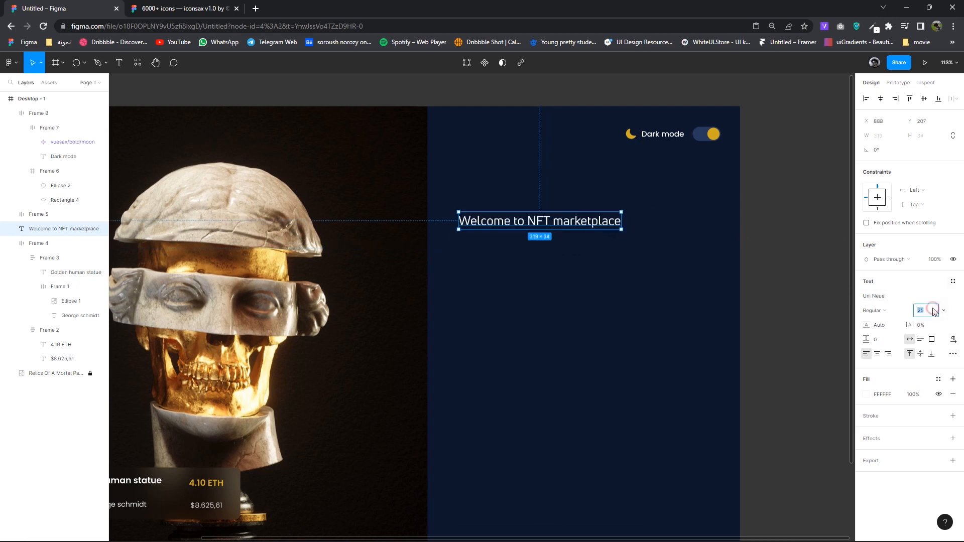
click(878, 310)
click(885, 324)
- Set the heading size to 33 and raise it near the top of the panel
drag(582, 227, 606, 216)
click(923, 310)
text(35)
key(Return)
key(Down)
key(Down)
drag(602, 218, 557, 239)
scroll(556, 240, down, 2)
scroll(554, 242, down, 1)
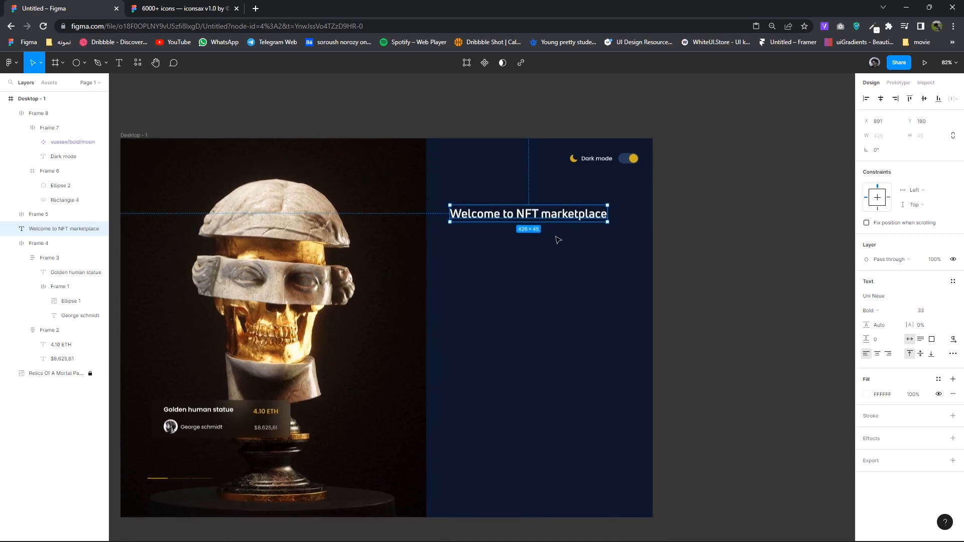
scroll(556, 236, up, 4)
drag(550, 192, 550, 176)
scroll(540, 248, up, 3)
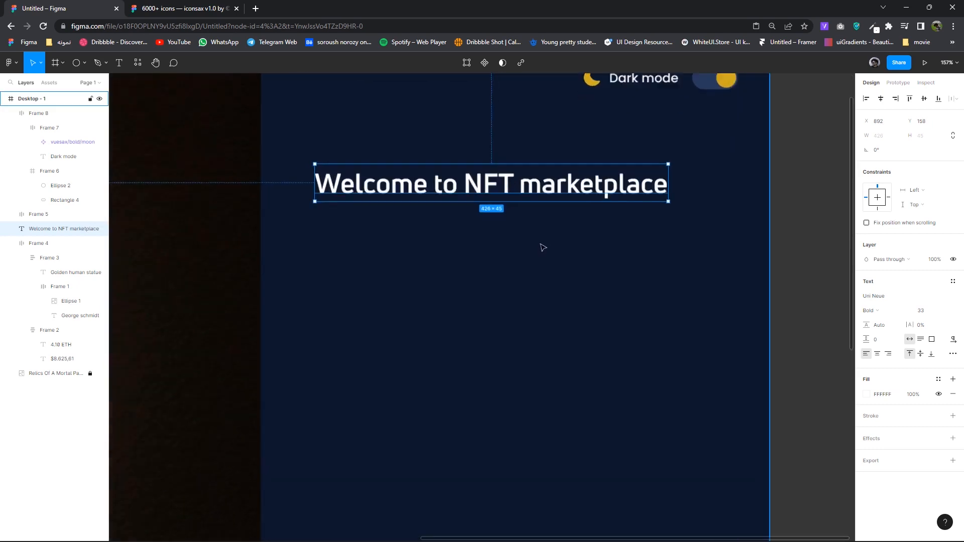
click(428, 117)
- Draw a Pen-tool loop from near NFT, curving under NFT and marketplace and up past its end
click(102, 64)
click(108, 85)
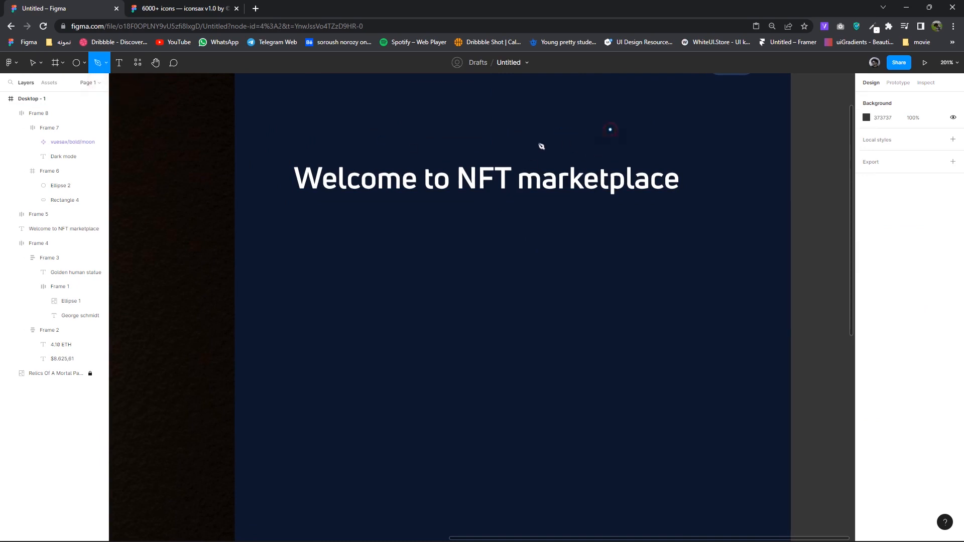
click(451, 165)
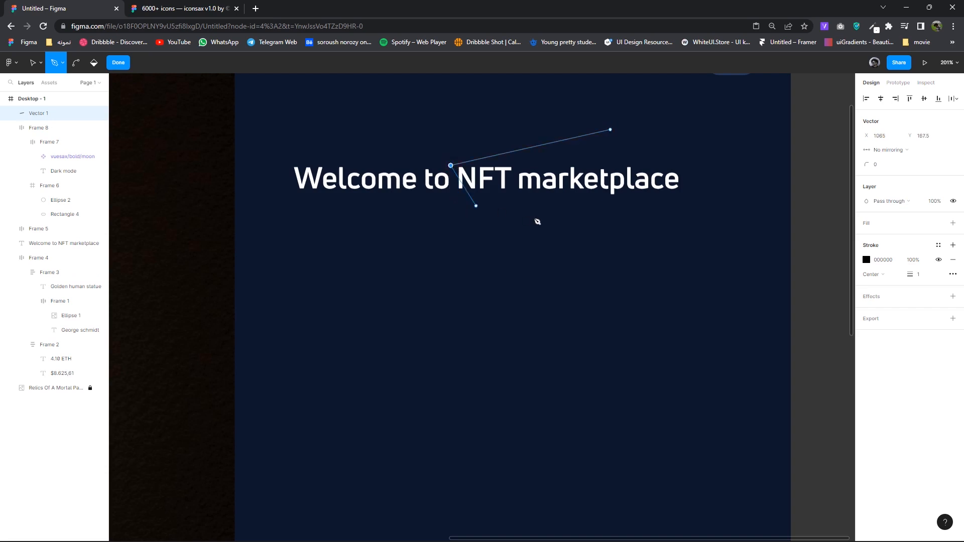
drag(455, 198, 467, 201)
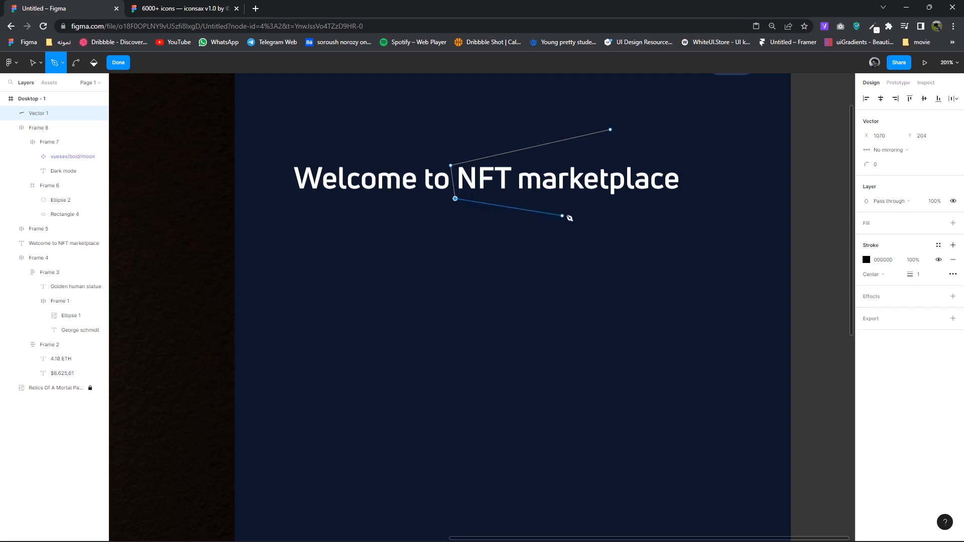
drag(577, 208, 692, 187)
click(689, 191)
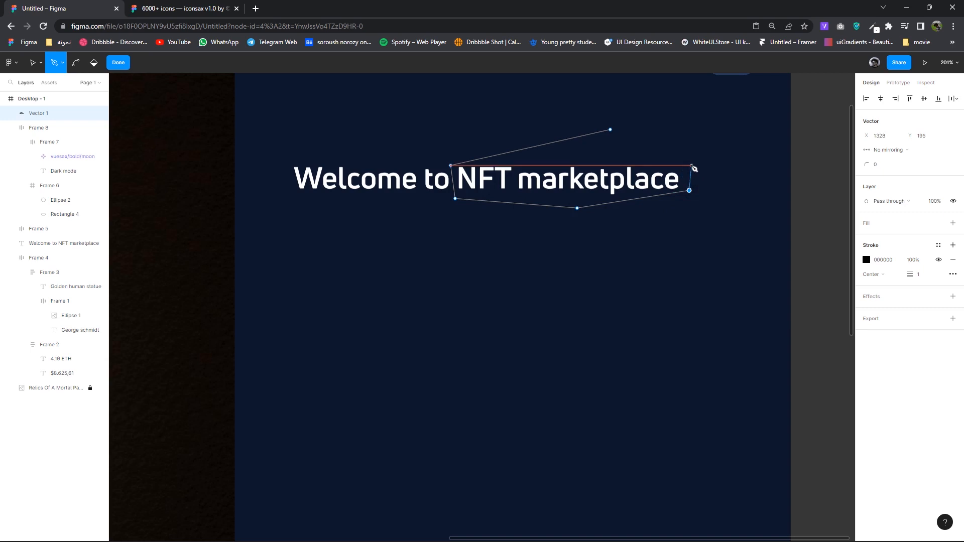
click(676, 160)
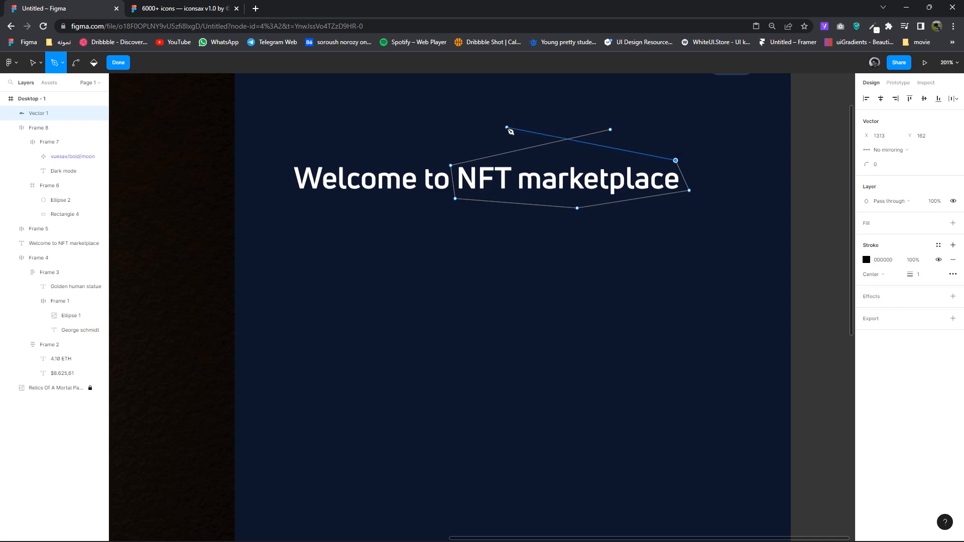
click(118, 62)
- Round the loop with corner radius 500 and adjust its bottom point
click(924, 150)
key(Up)
key(Up)
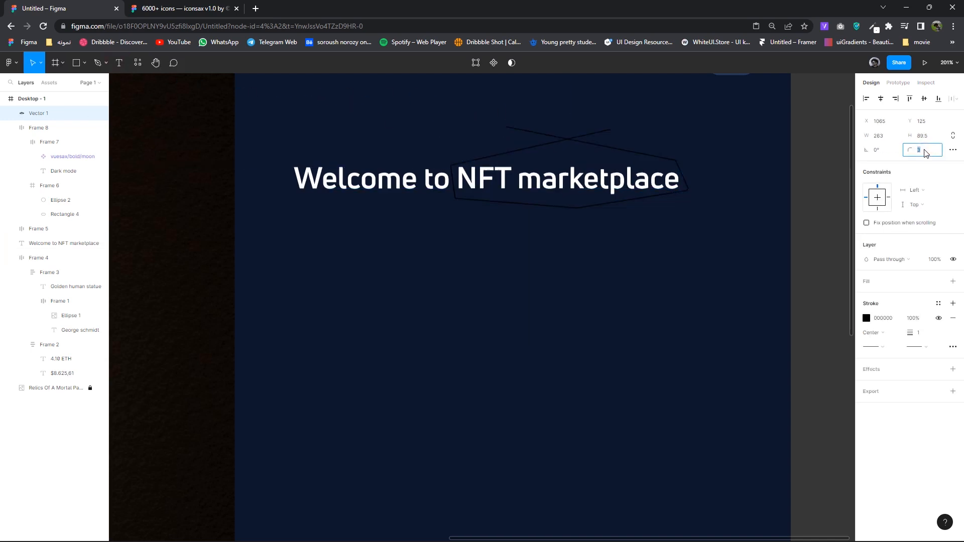
key(Up)
key(Up)
key(Up)
key(Up)
key(Up)
key(Up)
key(Up)
key(Up)
key(Up)
key(Up)
key(Up)
key(Up)
key(Up)
key(Up)
key(Up)
key(Up)
key(Up)
key(Up)
key(Up)
key(Up)
key(Up)
key(Up)
key(Up)
key(Up)
key(Up)
key(Up)
key(Up)
key(Up)
key(Up)
key(Up)
key(Up)
key(Up)
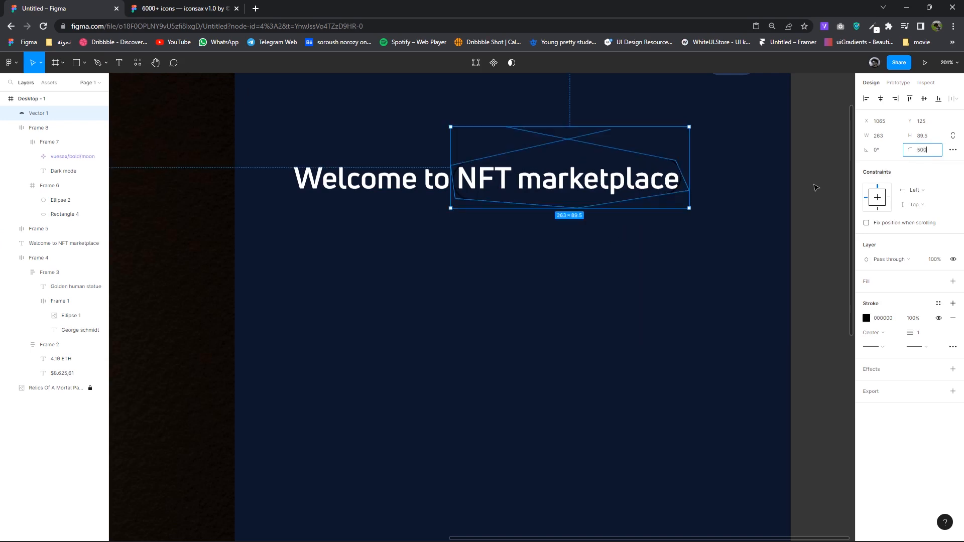
click(676, 247)
double_click(579, 210)
mouse_move(579, 210)
mouse_down()
mouse_move(579, 224)
mouse_move(574, 210)
mouse_up()
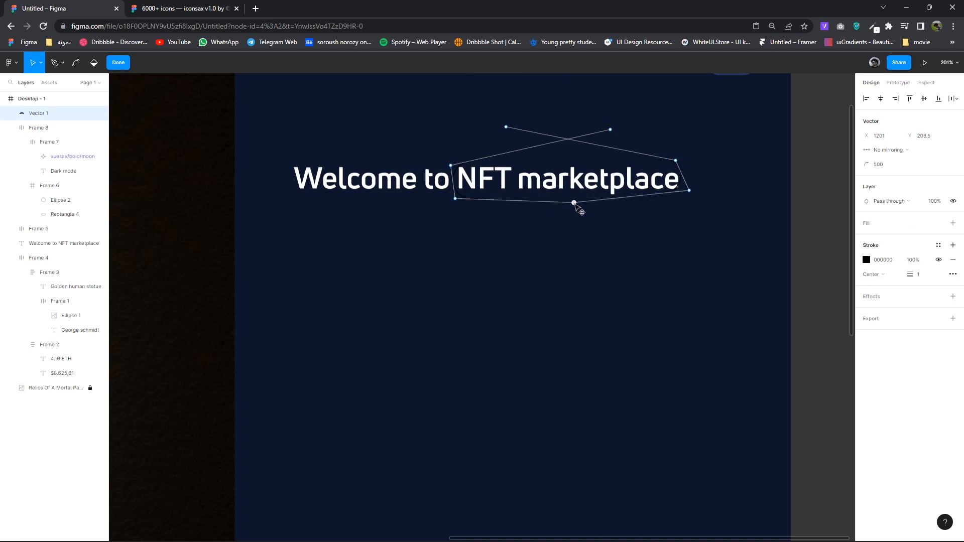
key(Escape)
key(Escape)
- Give the scribble a gold stroke from the document swatches
click(569, 129)
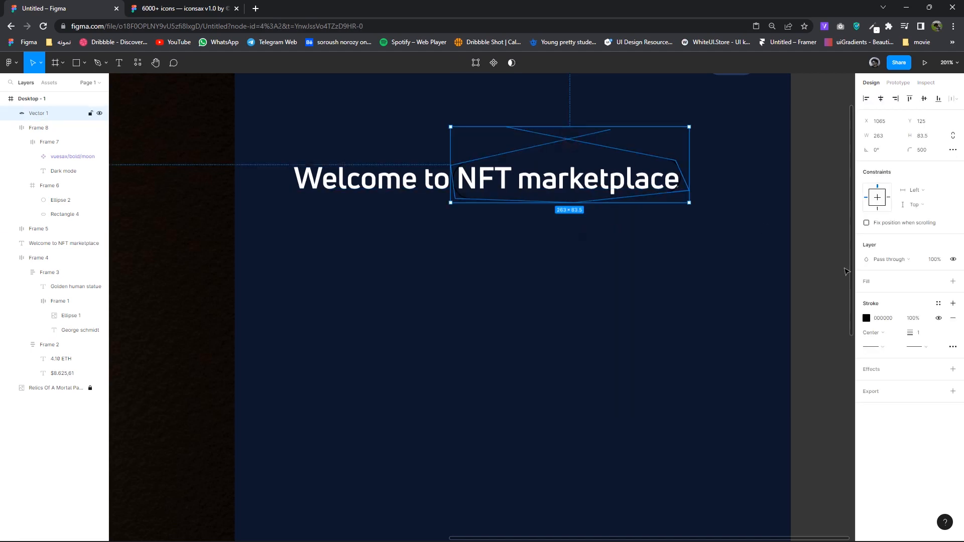
click(867, 319)
click(801, 497)
click(655, 366)
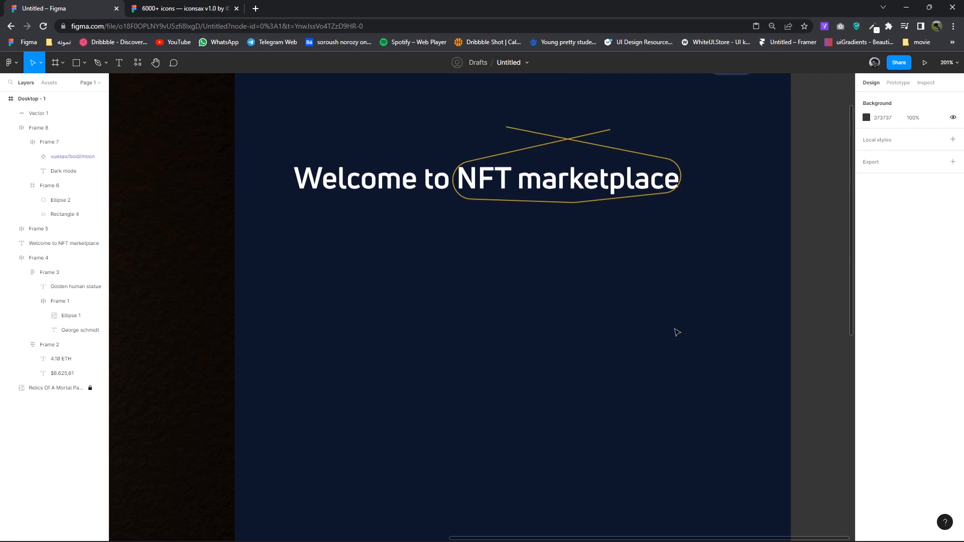
scroll(671, 329, down, 3)
scroll(627, 264, up, 3)
- Pull the scribble's top point down, lower its left curve handle, and set stroke weight 0.5
double_click(638, 220)
mouse_move(658, 210)
mouse_down()
mouse_move(661, 229)
mouse_move(665, 215)
mouse_up()
click(555, 207)
drag(559, 216, 557, 226)
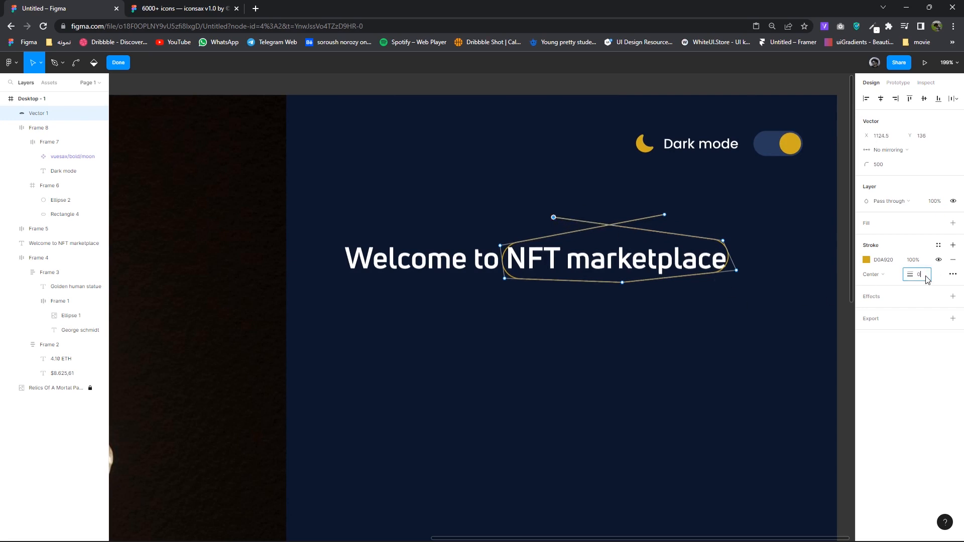
key(Return)
key(Return)
- Lower the scribble's top-right and left ends so the loop sits around the words
scroll(771, 326, down, 4)
click(771, 345)
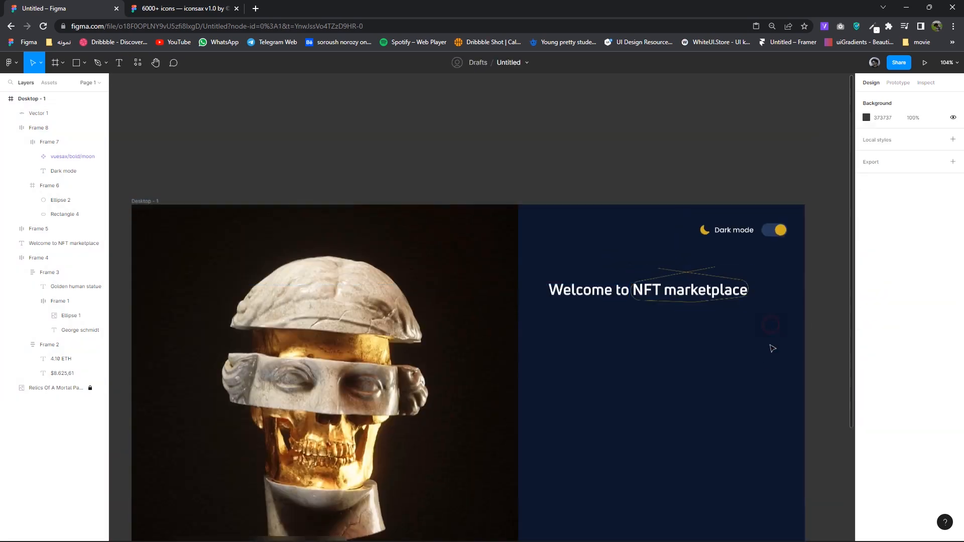
drag(771, 345, 742, 316)
scroll(670, 269, up, 10)
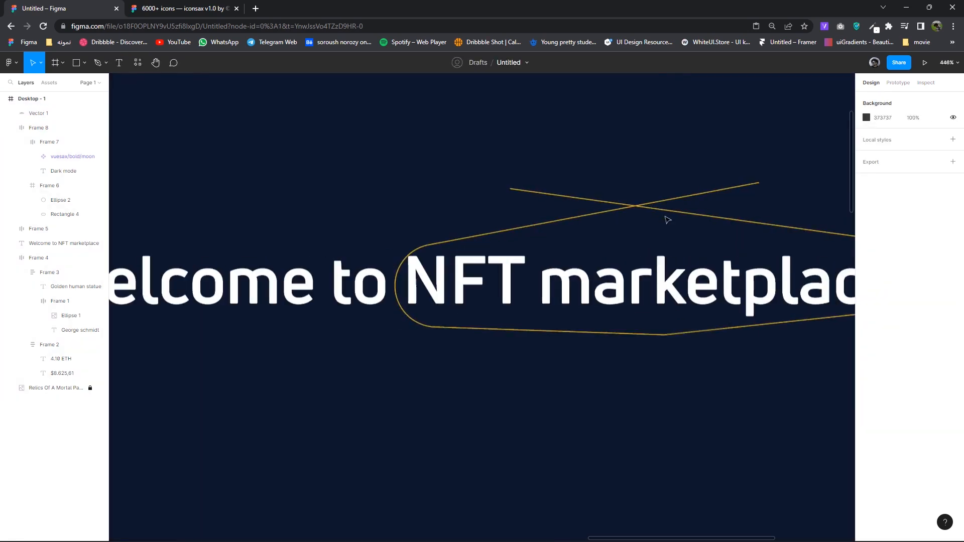
double_click(696, 200)
drag(759, 182, 776, 216)
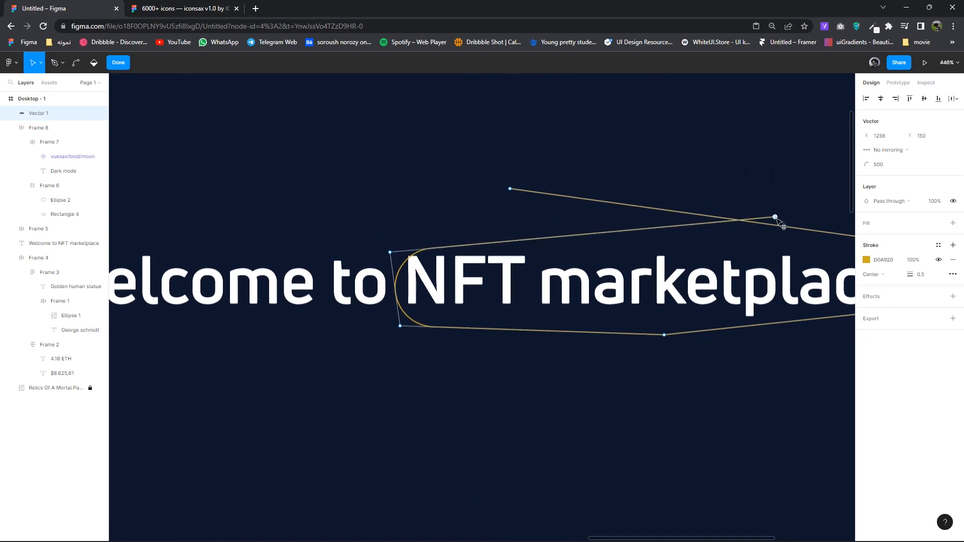
drag(510, 189, 502, 220)
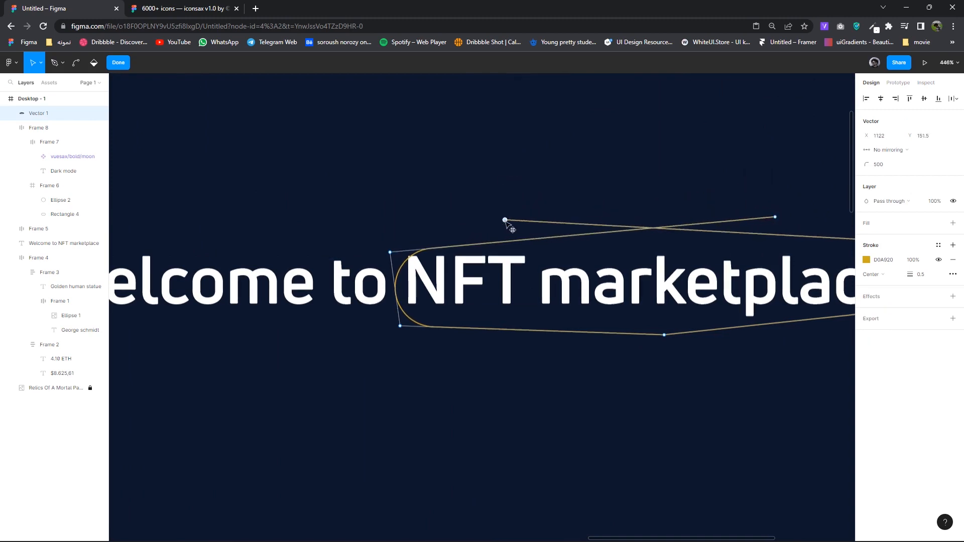
click(656, 374)
scroll(656, 374, down, 10)
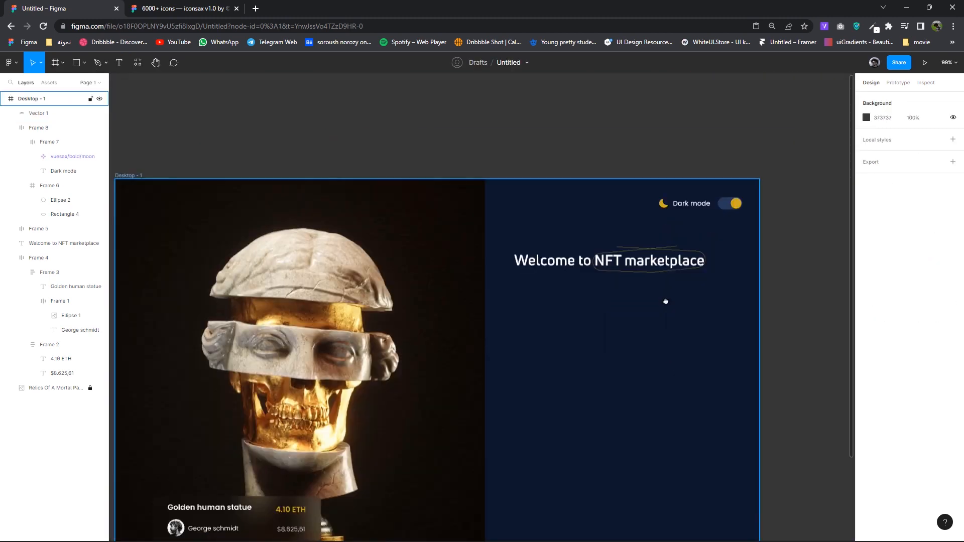
scroll(677, 240, down, 1)
drag(678, 241, 680, 256)
scroll(681, 256, up, 1)
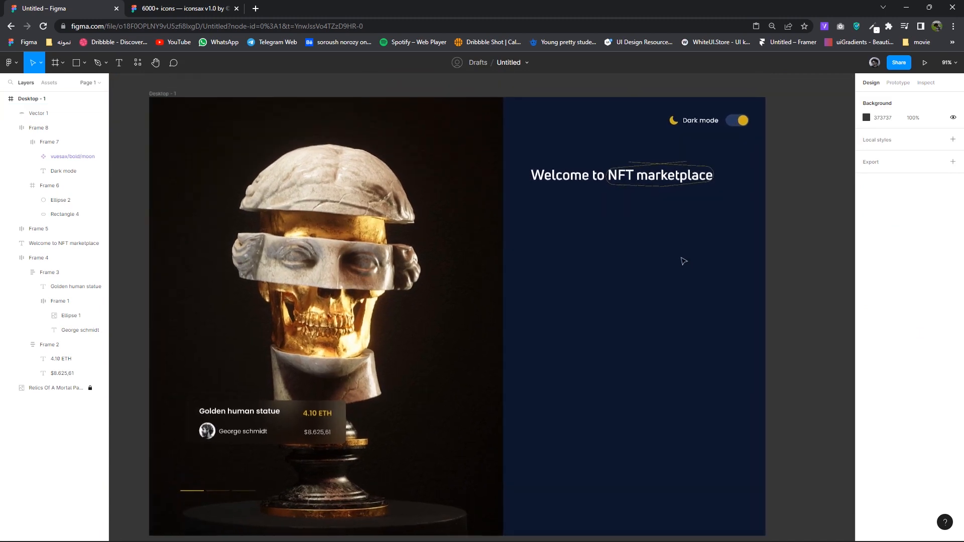
click(602, 174)
double_click(703, 115)
- Copy the Dark mode text below the heading as 'Create your account', 16 Regular, left-aligned
click(708, 116)
drag(709, 117, 570, 199)
double_click(569, 199)
text(Create your accou)
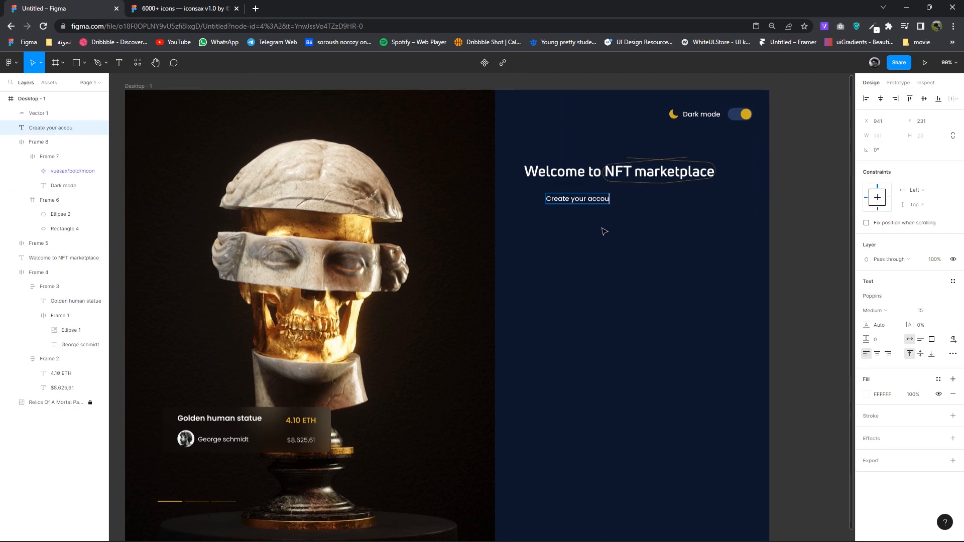
click(922, 310)
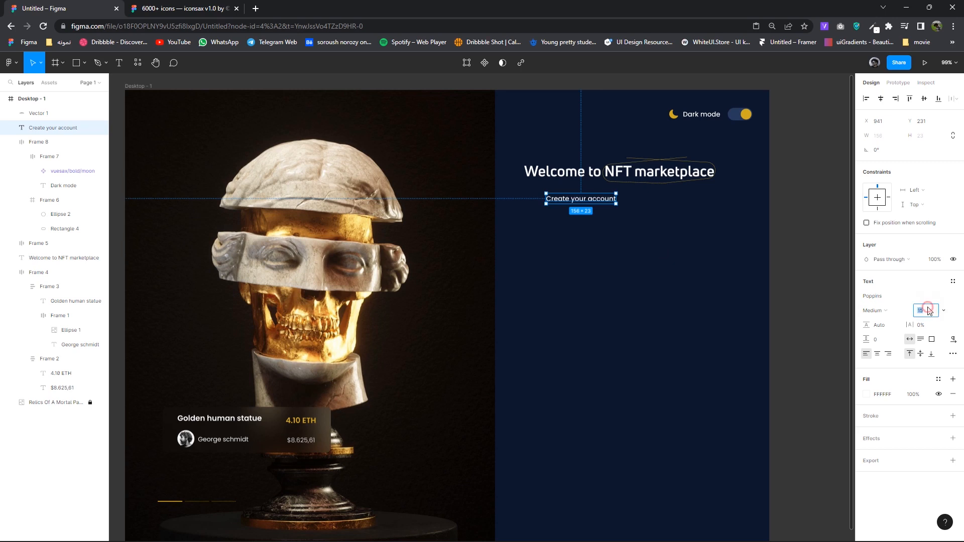
key(Down)
key(Up)
key(Up)
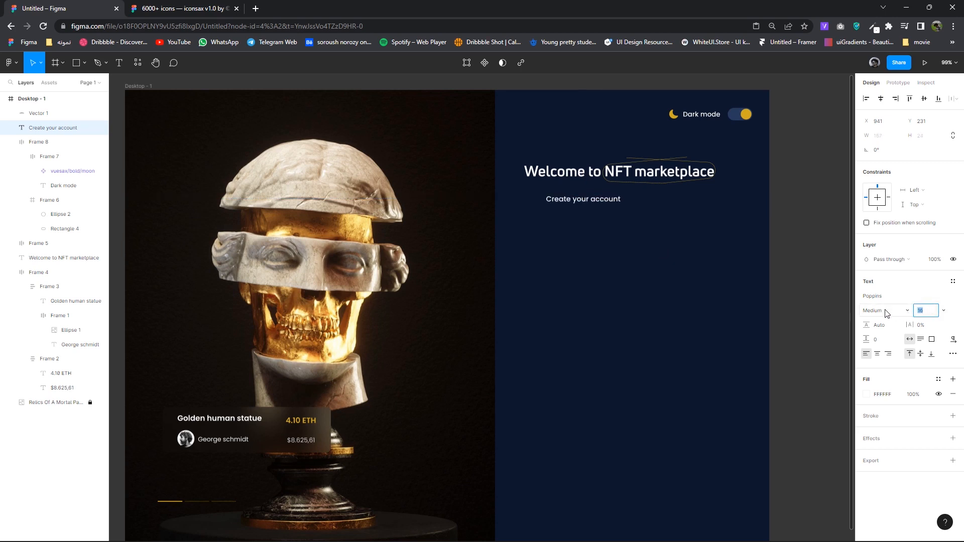
click(884, 310)
click(883, 300)
mouse_move(570, 206)
mouse_down()
mouse_move(548, 204)
mouse_move(553, 218)
mouse_up()
- Retype a copied subtitle as the 'Full name' label
scroll(565, 210, down, 1)
double_click(552, 216)
text(Full n)
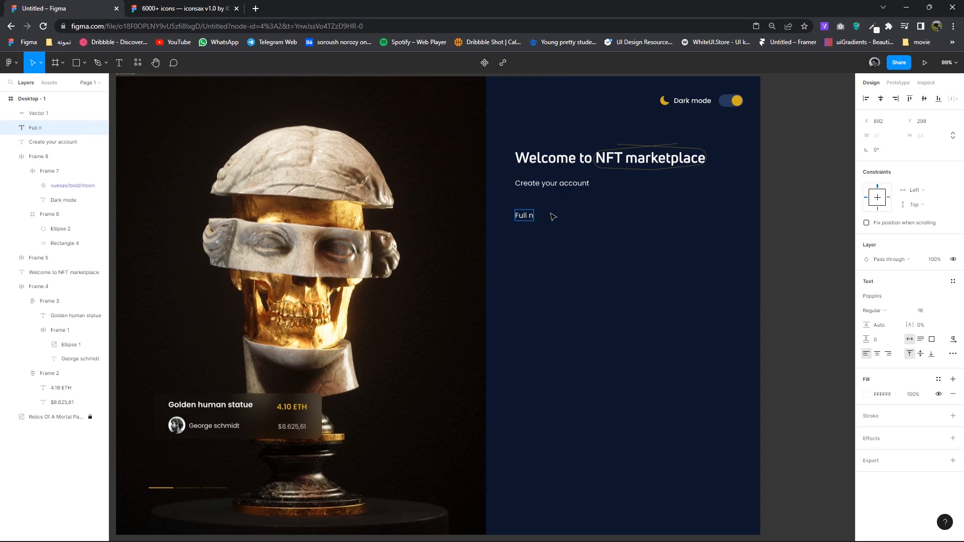
key(Escape)
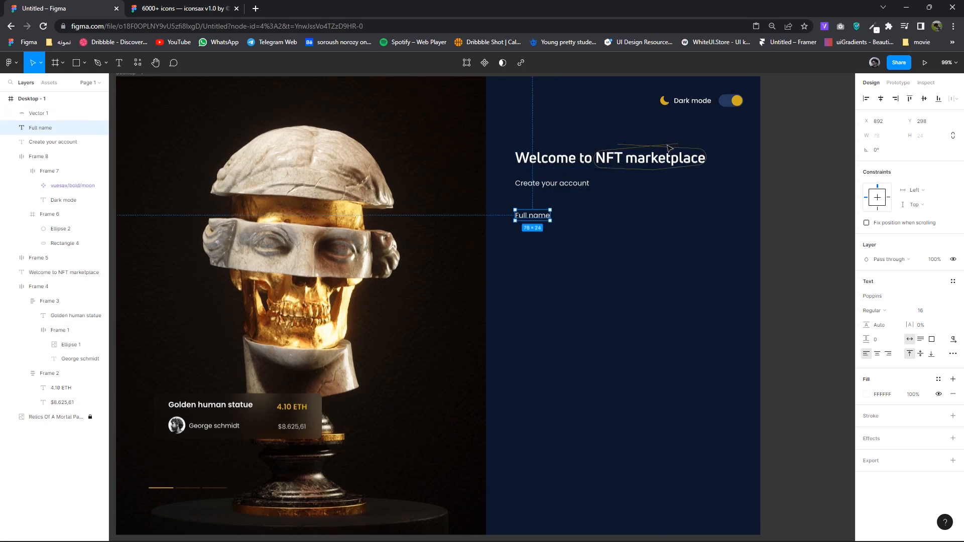
- Delete the gold scribble around the heading
click(668, 145)
key(Delete)
mouse_move(679, 225)
mouse_down()
mouse_move(668, 231)
mouse_move(654, 286)
mouse_up()
scroll(654, 286, up, 3)
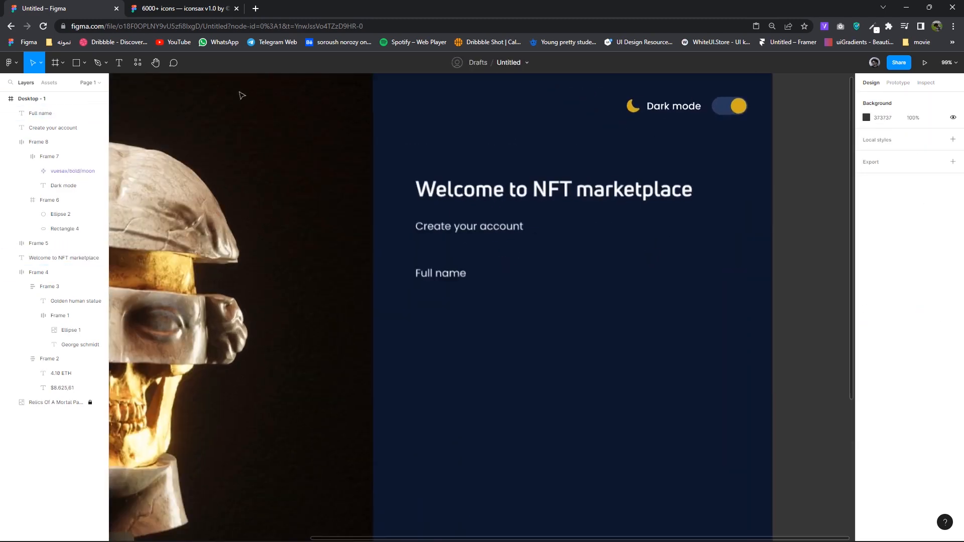
click(85, 62)
- Draw a thin rectangle under the title filled with gold D0A920
click(48, 82)
drag(530, 199, 690, 207)
click(866, 295)
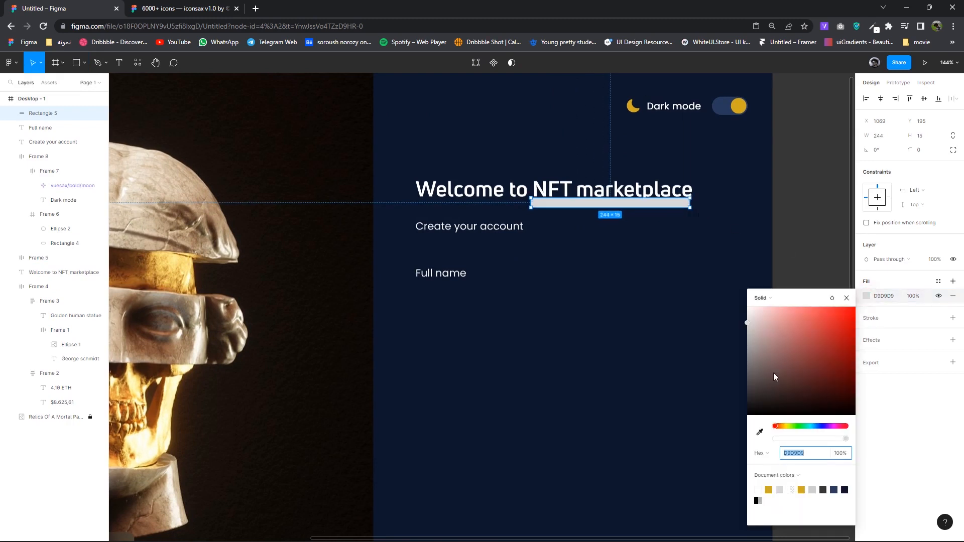
click(769, 490)
click(847, 298)
drag(652, 208, 653, 203)
- Bring the title text in front of the gold bar
right_click(642, 183)
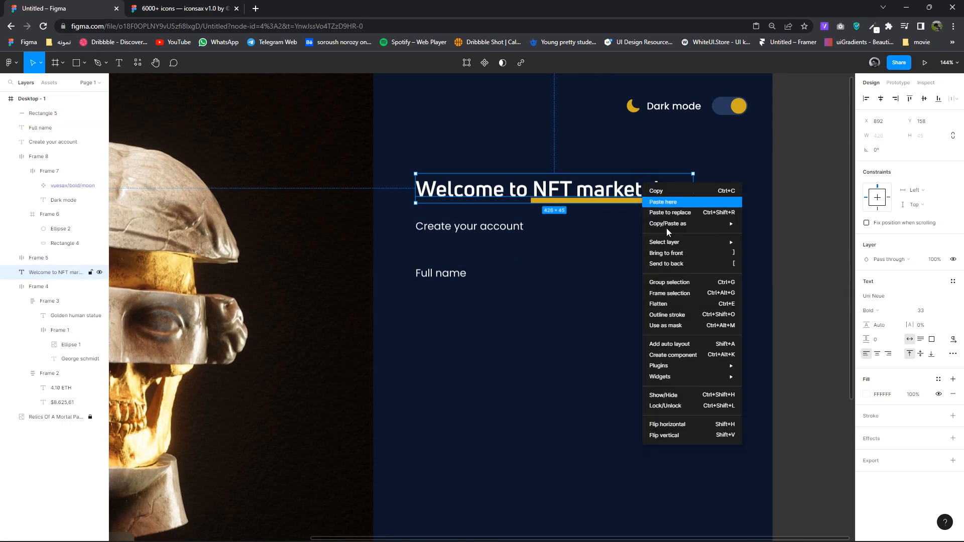
click(666, 253)
key(Down)
key(Down)
key(Down)
key(Down)
key(Down)
key(Up)
key(Up)
key(Up)
key(Up)
click(722, 243)
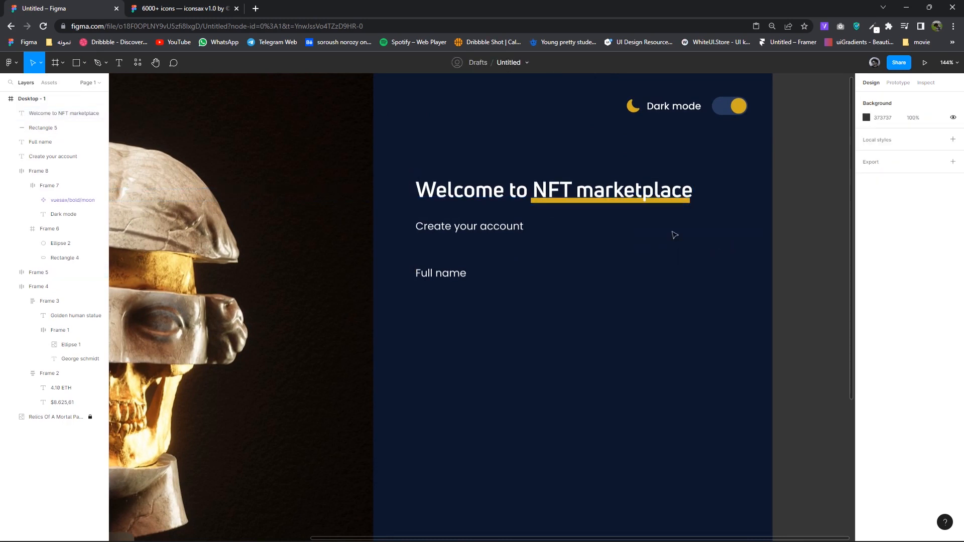
scroll(648, 266, down, 6)
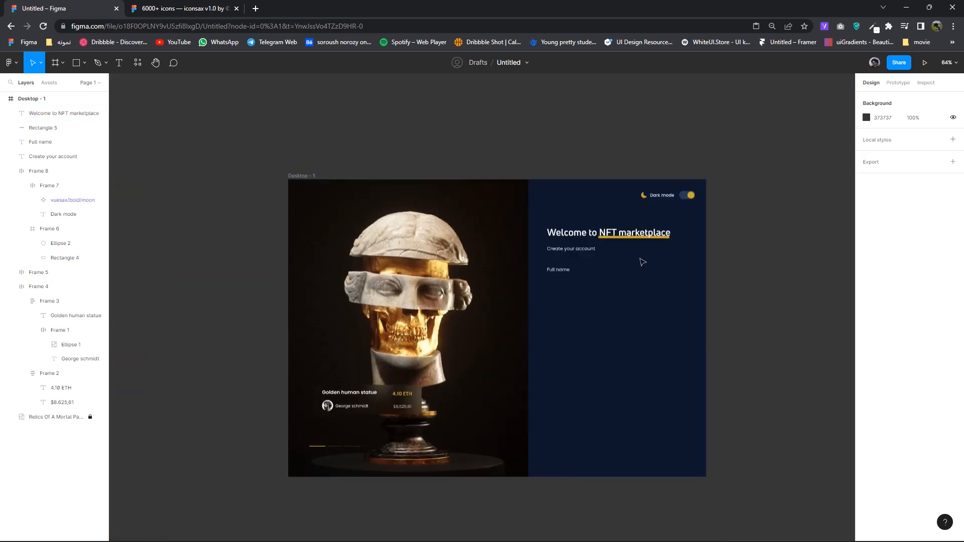
scroll(643, 262, up, 6)
- Shorten the gold underline to sit under NFT only and nudge the title down-left
click(564, 200)
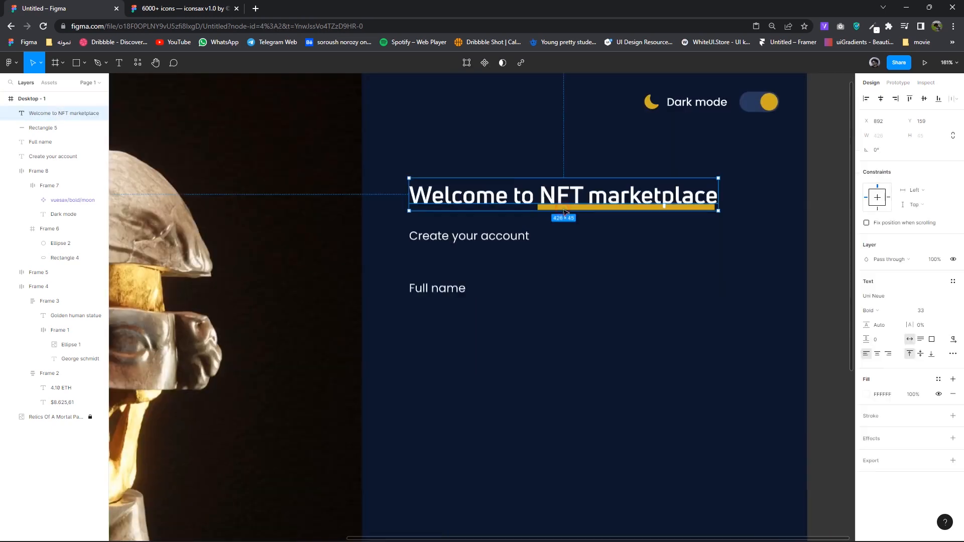
click(35, 130)
drag(720, 207, 577, 207)
click(610, 206)
key(Down)
key(Down)
key(Down)
key(Down)
key(Down)
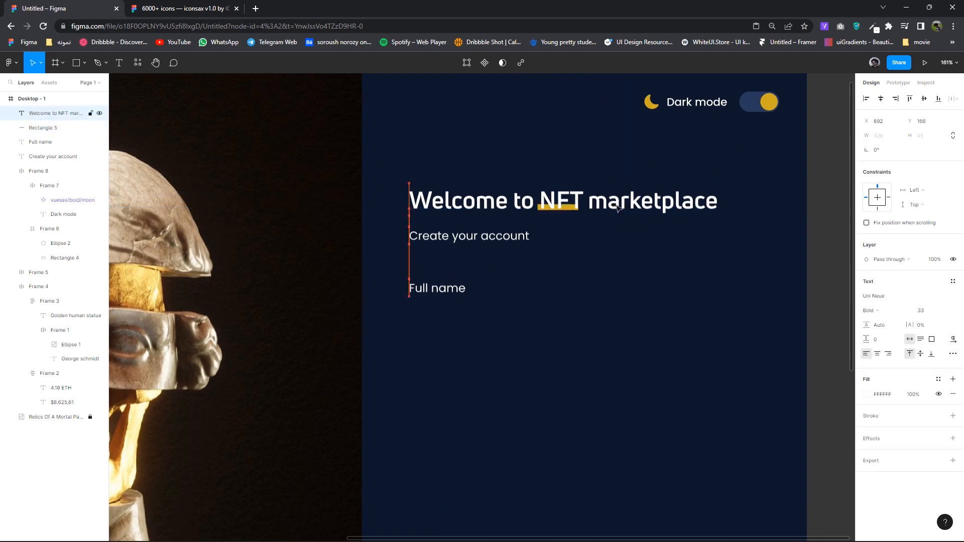
key(Left)
key(Left)
click(728, 229)
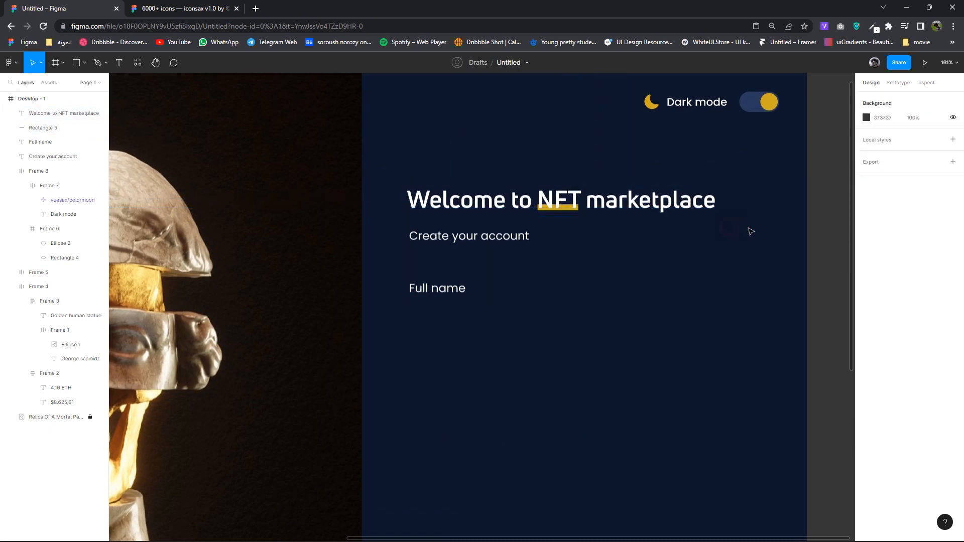
- Make the word NFT in the title Heavy weight
double_click(582, 201)
drag(580, 200, 526, 200)
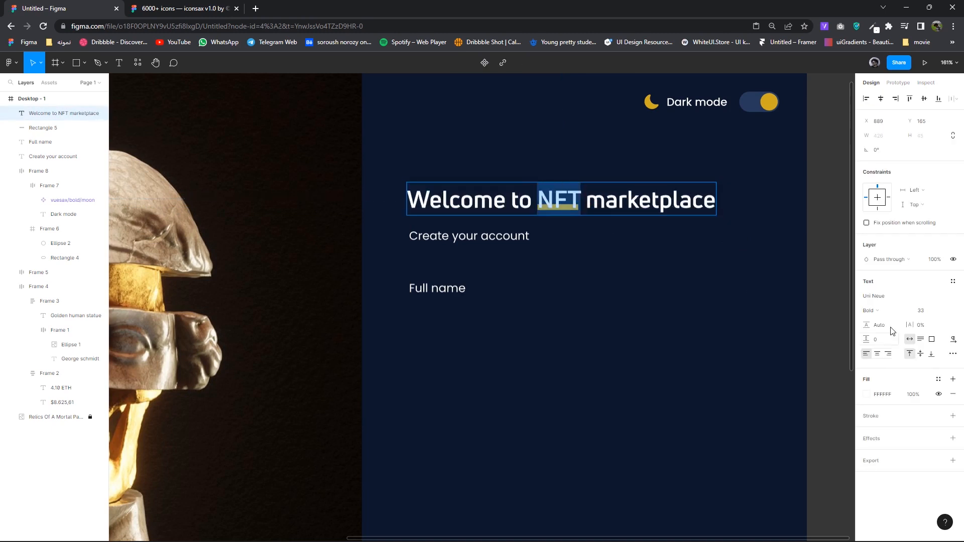
click(871, 310)
click(881, 321)
click(582, 229)
- Move the title and underline up, placing the heading at Y 148
drag(760, 222, 477, 178)
key(Up)
key(Up)
key(Up)
key(Up)
key(Up)
key(Up)
key(Up)
key(Up)
key(Up)
key(Up)
key(Up)
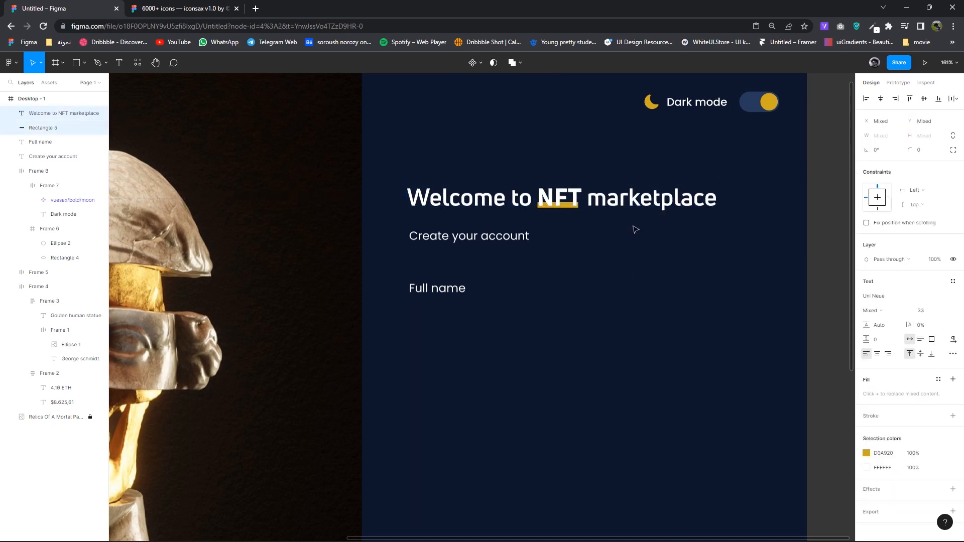
click(606, 193)
key(Up)
key(Up)
key(Up)
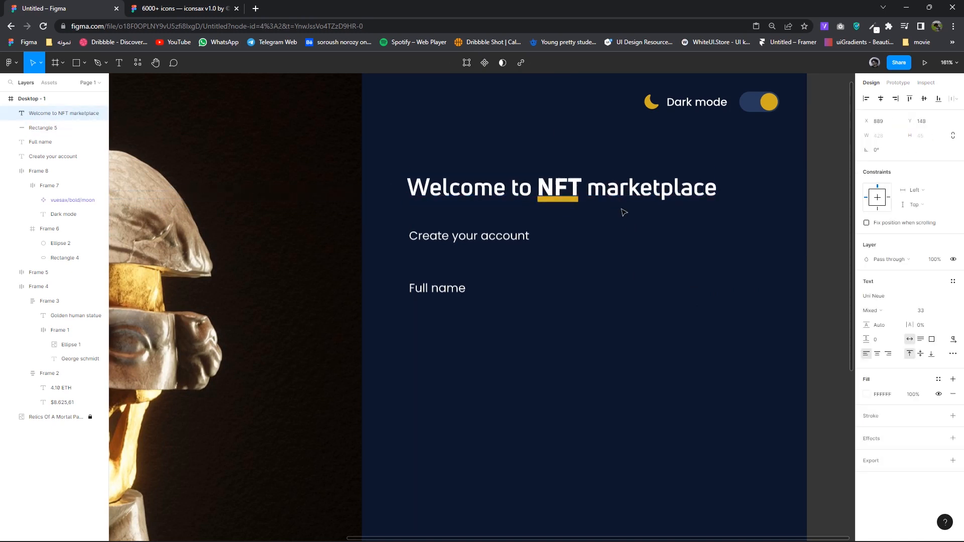
click(630, 218)
drag(640, 287, 618, 317)
click(600, 219)
key(Up)
click(645, 269)
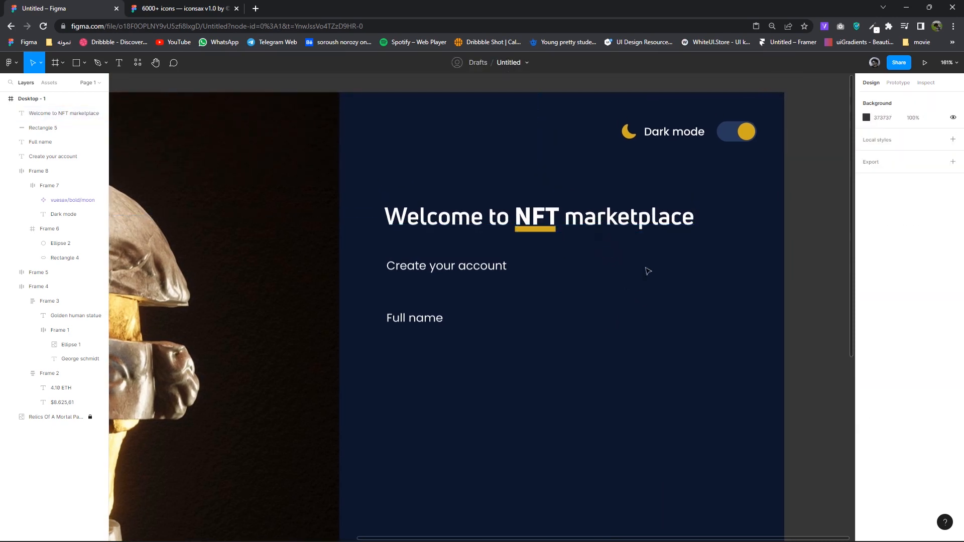
- Move 'Create your account' closer to the title and shift the Full name label up
scroll(648, 276, down, 5)
drag(676, 288, 532, 266)
key(Down)
key(Down)
key(Down)
key(Down)
key(Down)
key(Down)
key(Down)
key(Down)
key(Up)
key(Up)
key(Up)
key(Up)
key(Up)
key(Up)
key(Up)
key(Up)
drag(511, 303, 511, 294)
mouse_move(481, 333)
mouse_down()
mouse_move(469, 308)
mouse_move(465, 333)
mouse_up()
key(Escape)
scroll(502, 353, up, 3)
- Type a sample name into the duplicated Full name text
double_click(465, 333)
text(N)
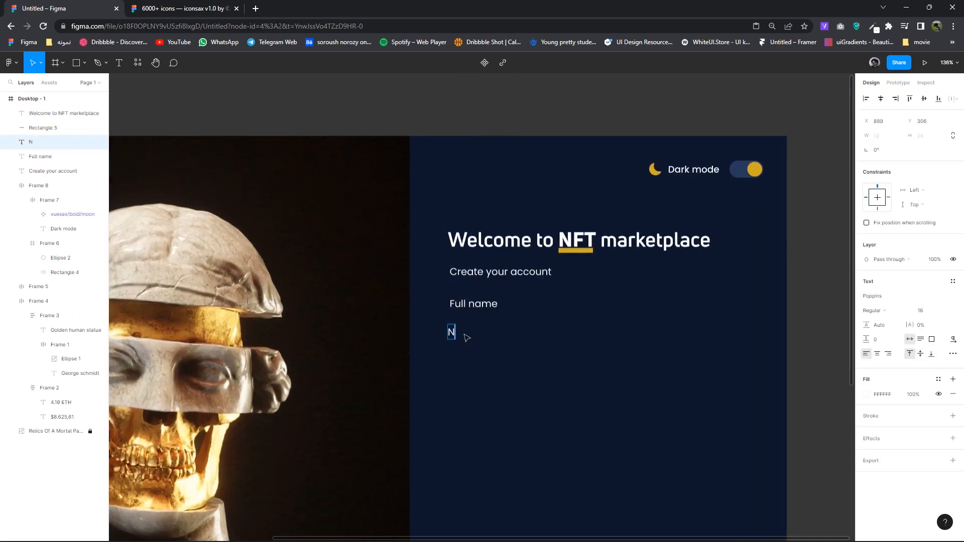
key(Escape)
double_click(453, 332)
key(Escape)
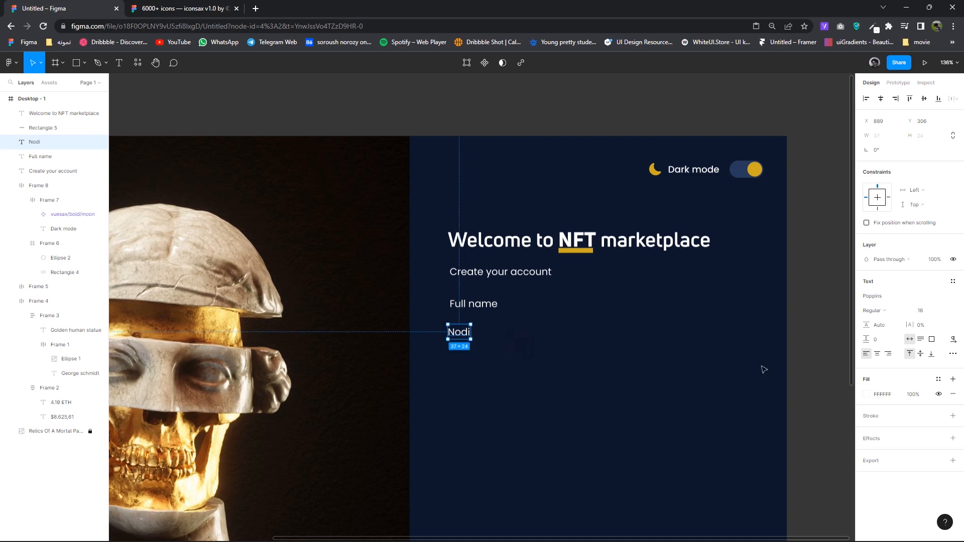
double_click(458, 334)
text(No)
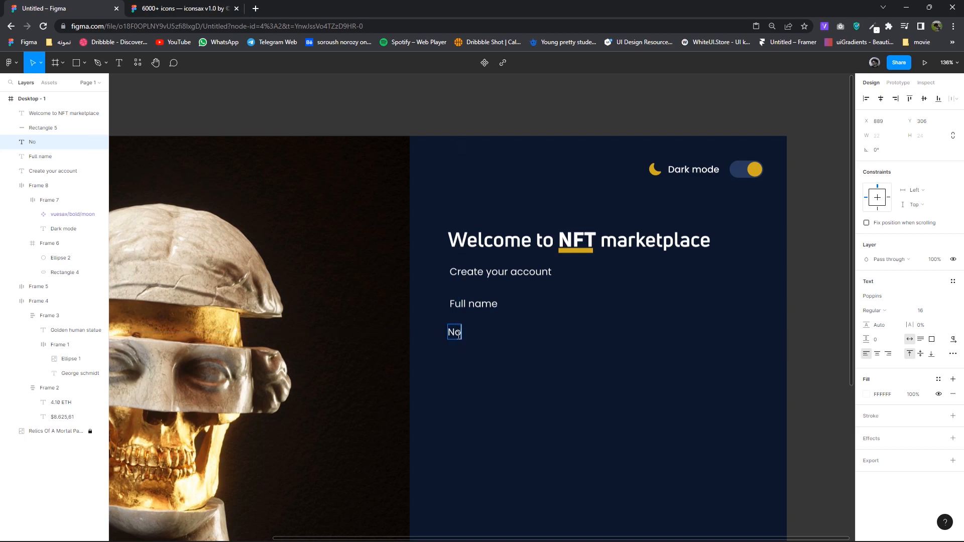
text(do)
click(529, 364)
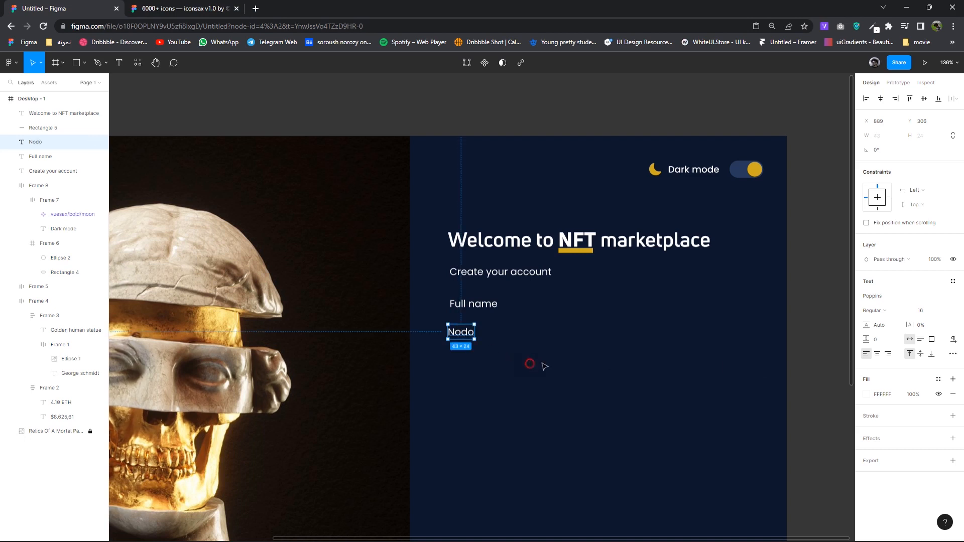
- Set the name to SemiBold size 16 and place it just under Full name
click(876, 312)
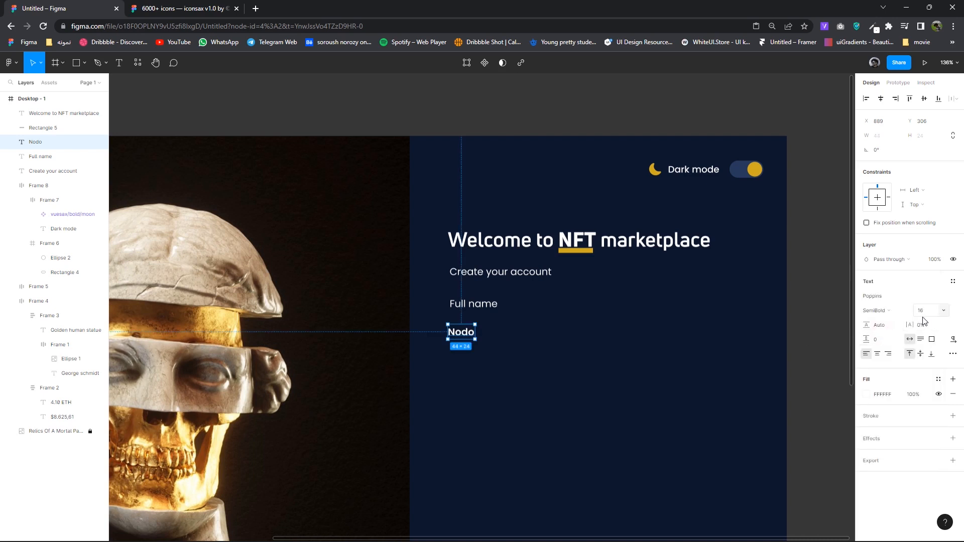
click(923, 315)
key(Up)
key(Up)
drag(472, 334, 472, 327)
click(924, 316)
key(Down)
key(Down)
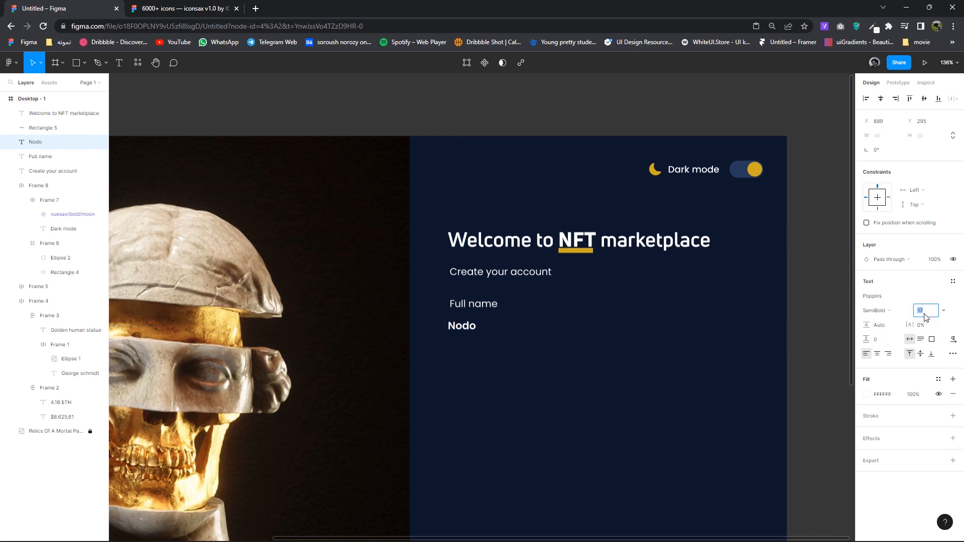
click(642, 356)
click(84, 63)
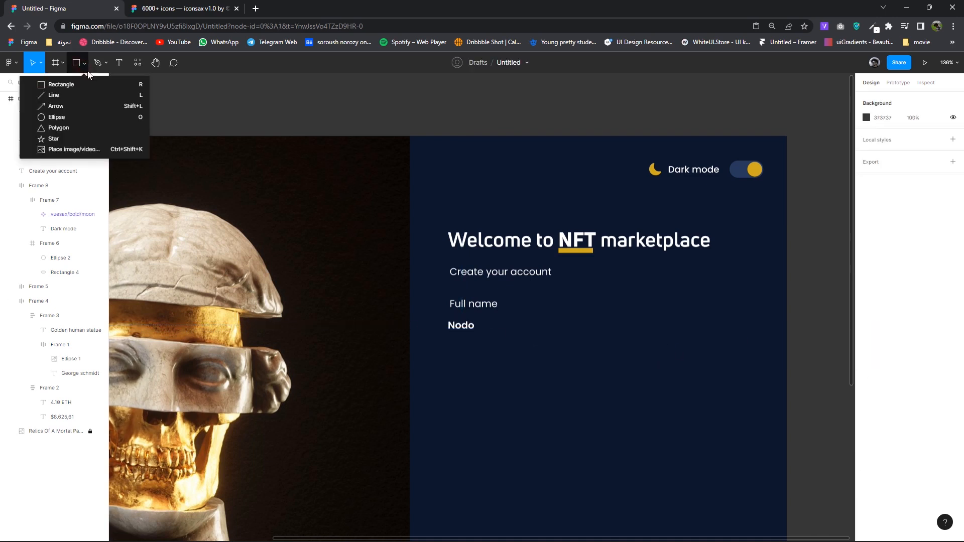
- Draw a horizontal line beneath the sample name
click(68, 95)
mouse_move(449, 338)
mouse_down()
mouse_move(663, 348)
mouse_move(755, 340)
mouse_up()
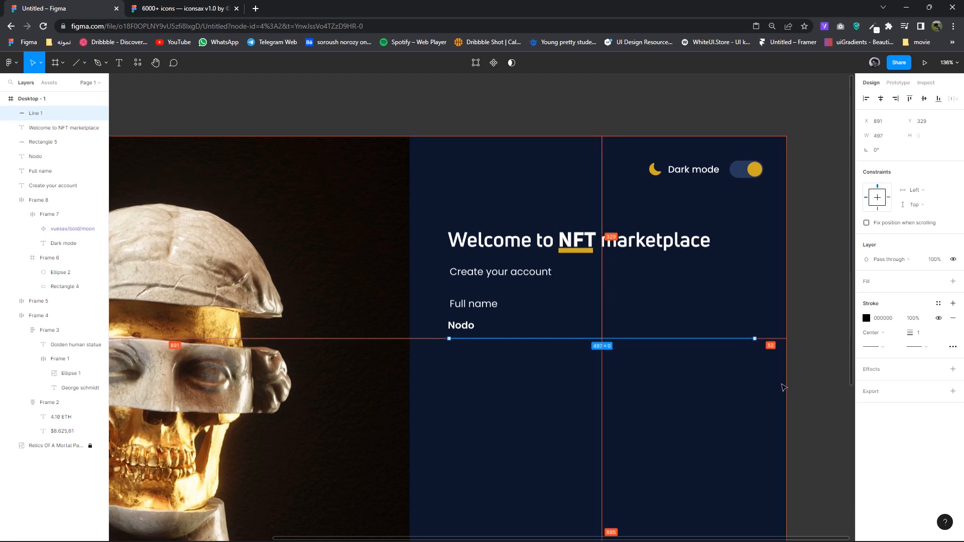
key(Left)
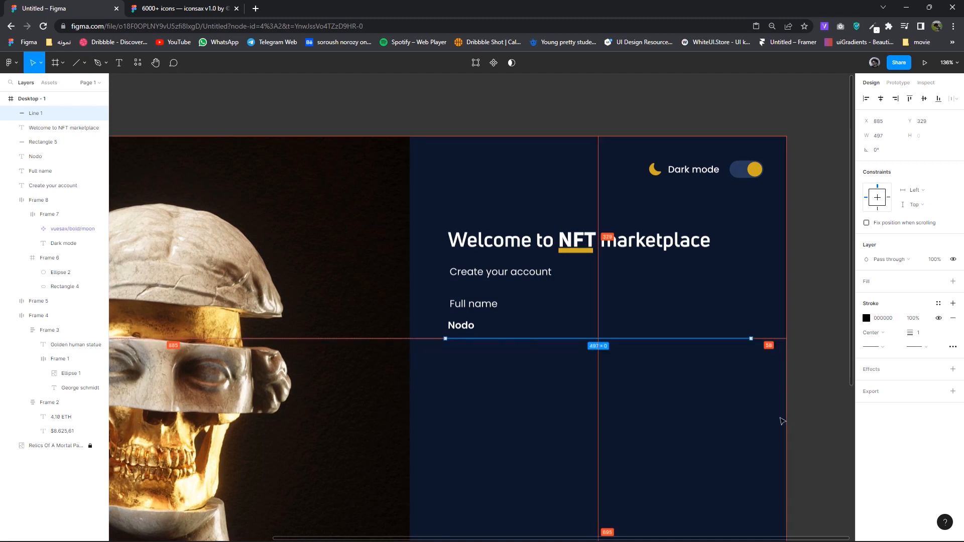
click(577, 370)
- Left-align the name and Full name label and colour the label light grey B9B9B9
scroll(577, 370, up, 3)
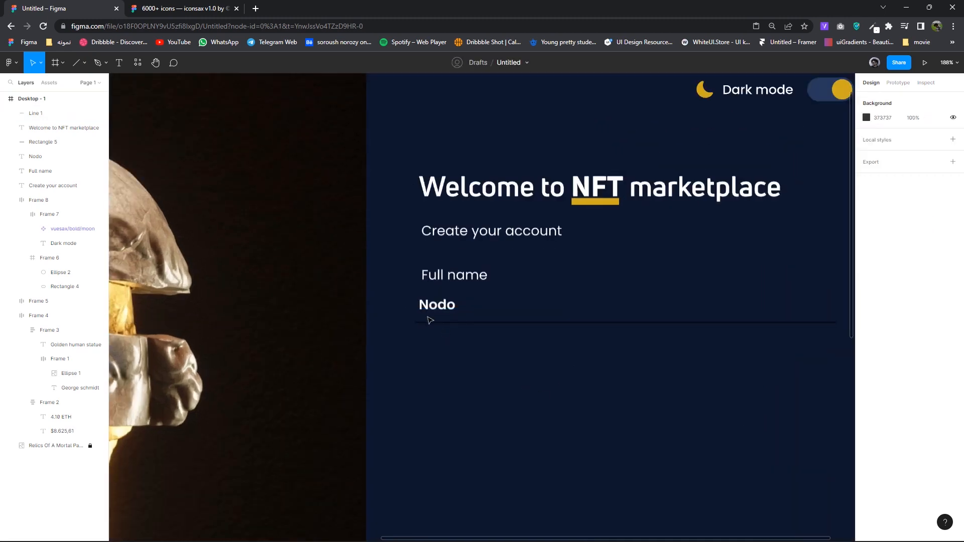
click(434, 311)
drag(433, 310, 438, 300)
drag(442, 281, 436, 284)
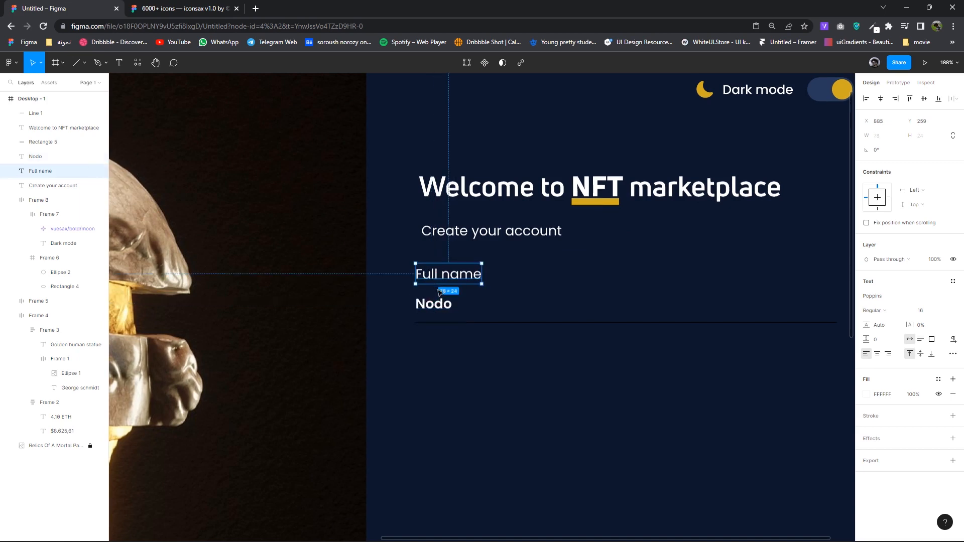
click(866, 394)
click(732, 338)
drag(730, 335, 682, 366)
click(475, 279)
click(865, 393)
click(481, 346)
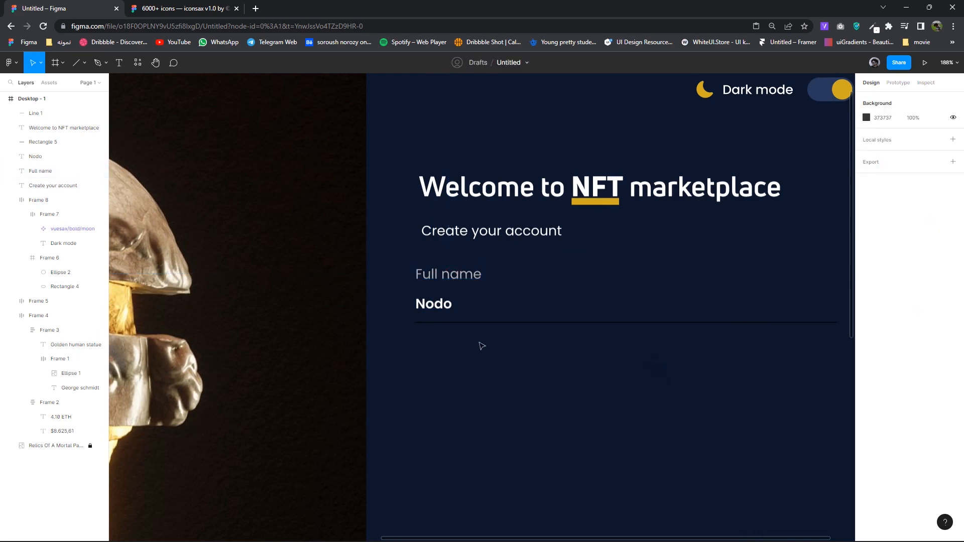
- Darken the underline's stroke to grey 505050
click(509, 323)
scroll(340, 354, right, 3)
scroll(341, 354, down, 3)
click(866, 318)
mouse_move(757, 393)
mouse_down()
mouse_move(692, 347)
mouse_move(688, 391)
mouse_up()
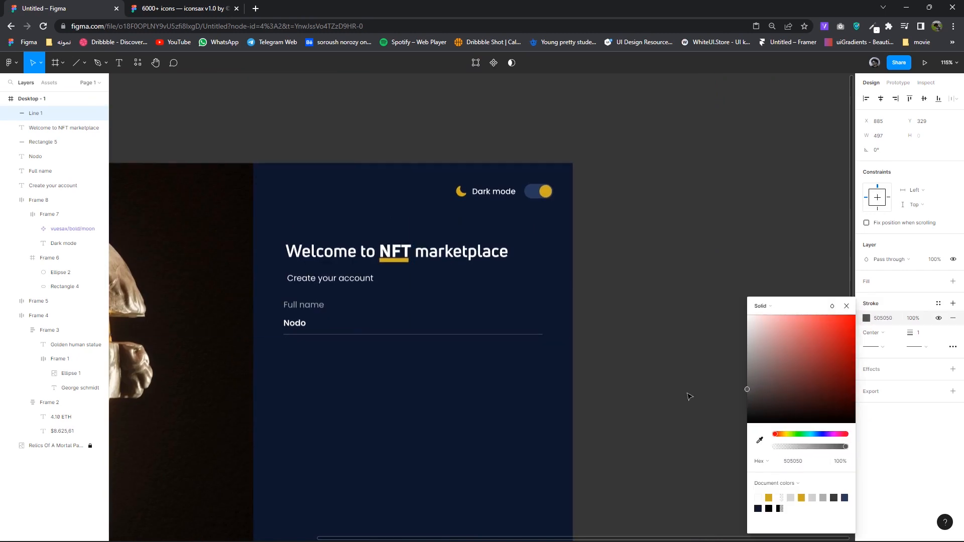
click(662, 390)
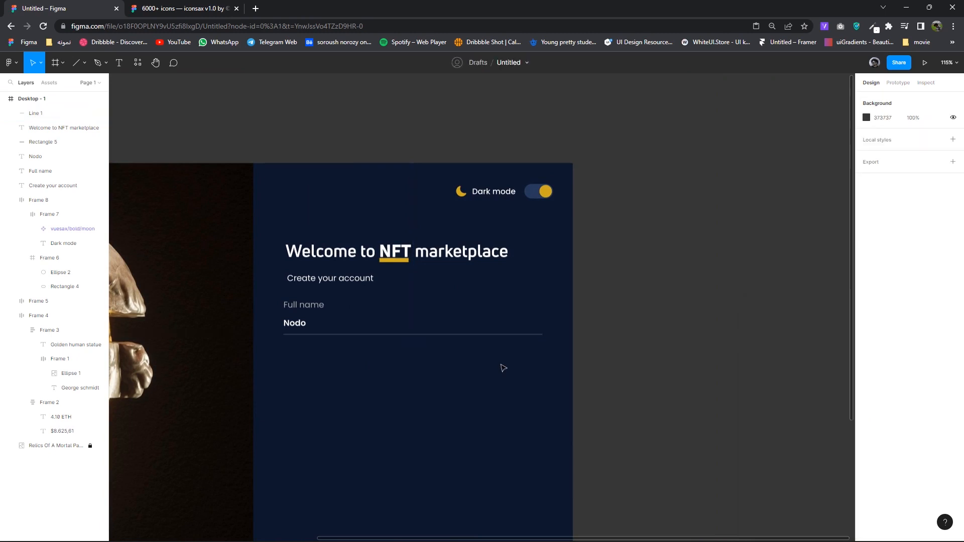
scroll(572, 378, left, 3)
scroll(408, 341, down, 1)
- Wrap the Full name value and underline, then label and value row, in auto-layout frames
scroll(406, 338, up, 3)
drag(489, 347, 355, 308)
right_click(354, 308)
click(377, 387)
click(953, 216)
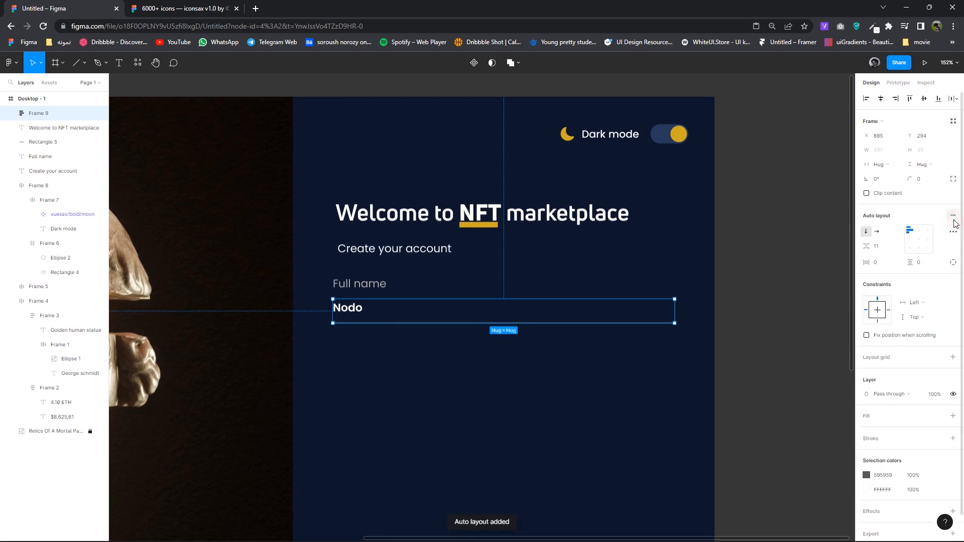
drag(436, 359, 359, 278)
right_click(359, 277)
click(377, 375)
click(952, 215)
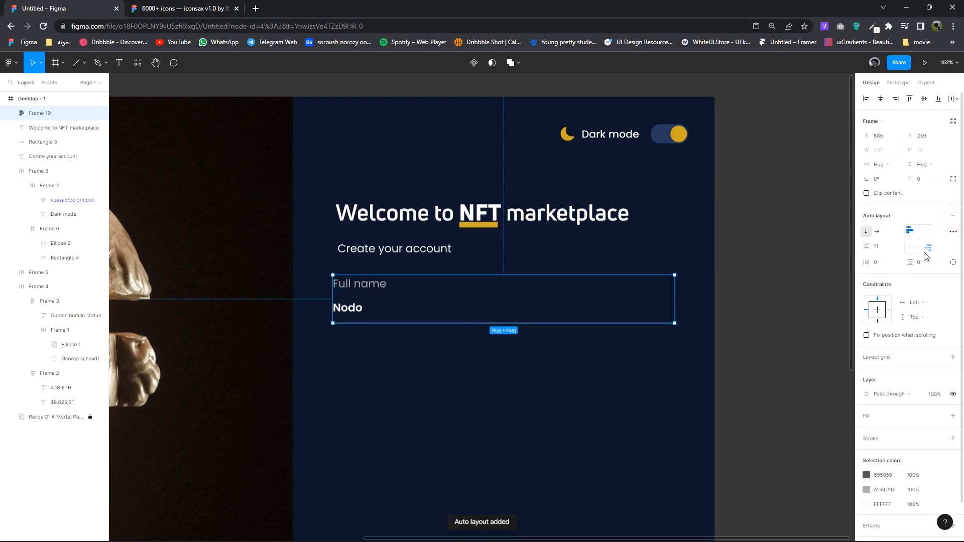
- Duplicate the Full name field below and rename its label to 'Email'
click(747, 327)
drag(434, 295, 435, 356)
scroll(365, 351, up, 2)
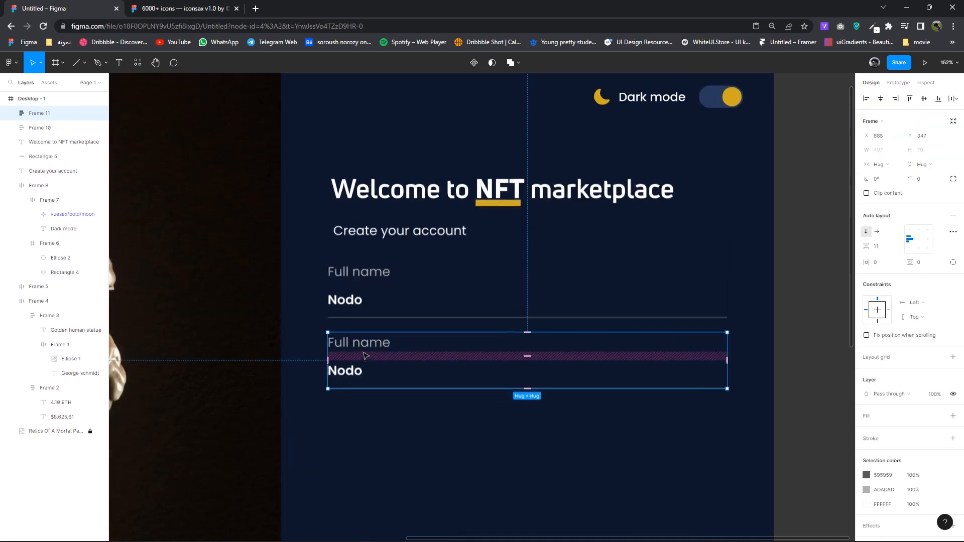
double_click(360, 344)
text(Email)
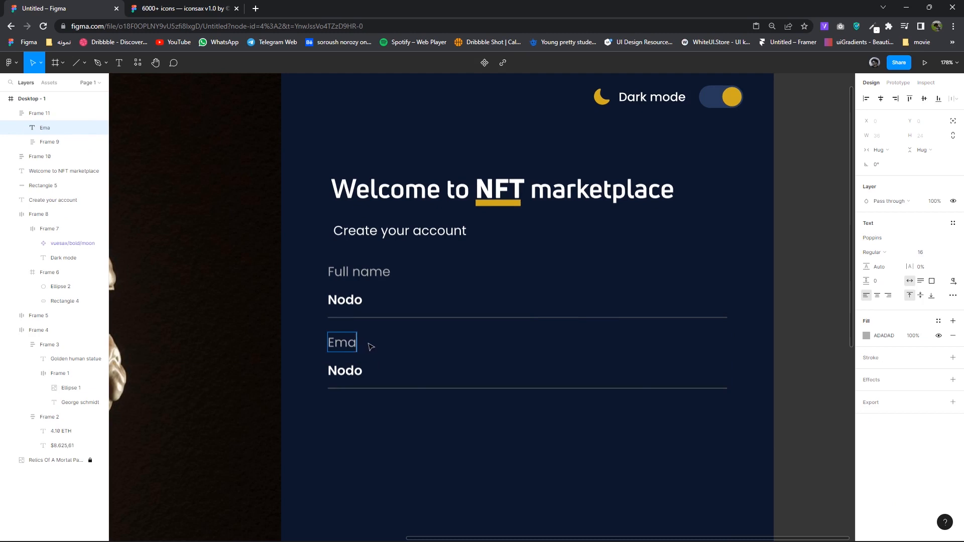
- Enter a sample Gmail address as the Email value, then duplicate the Email field below it
click(353, 377)
click(353, 376)
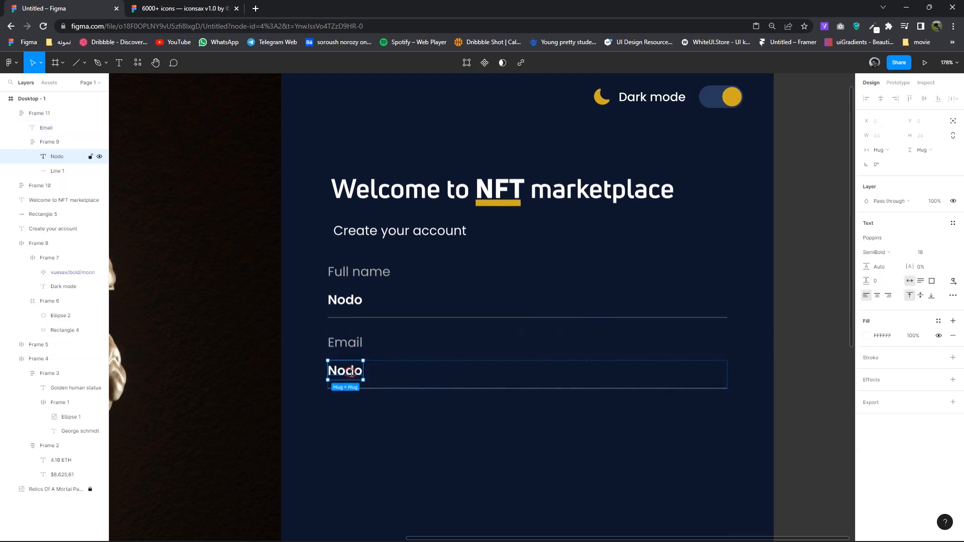
double_click(352, 372)
text(No)
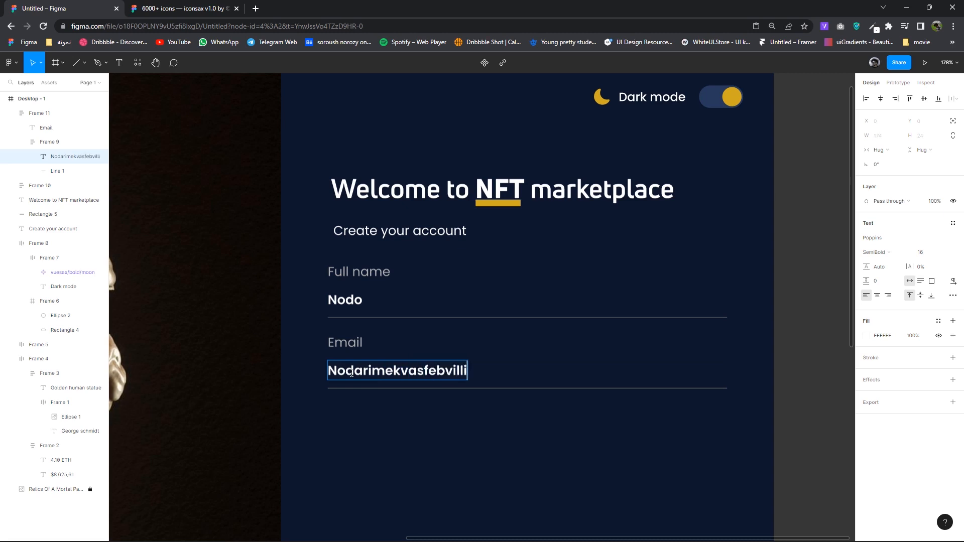
text(gma)
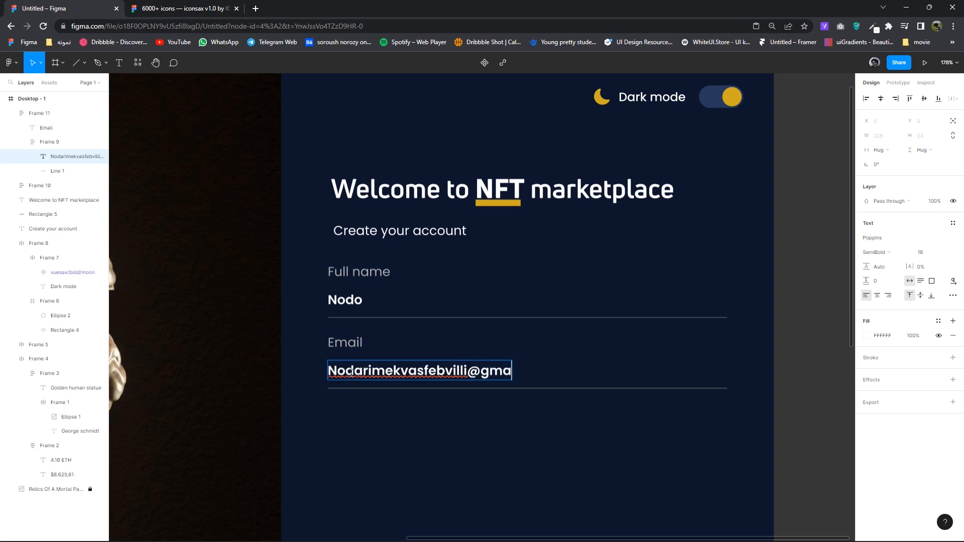
text(il.con)
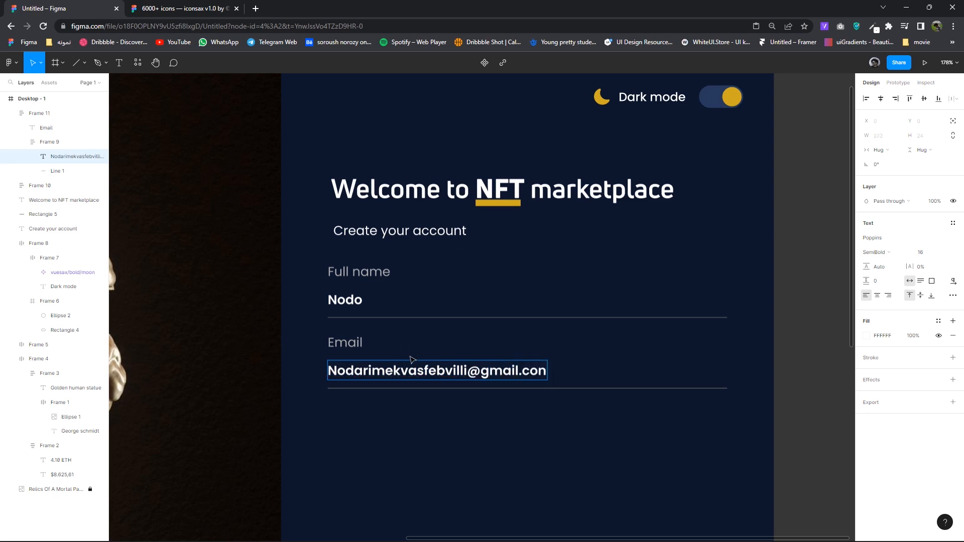
key(BackSpace)
text(m)
click(523, 441)
click(424, 366)
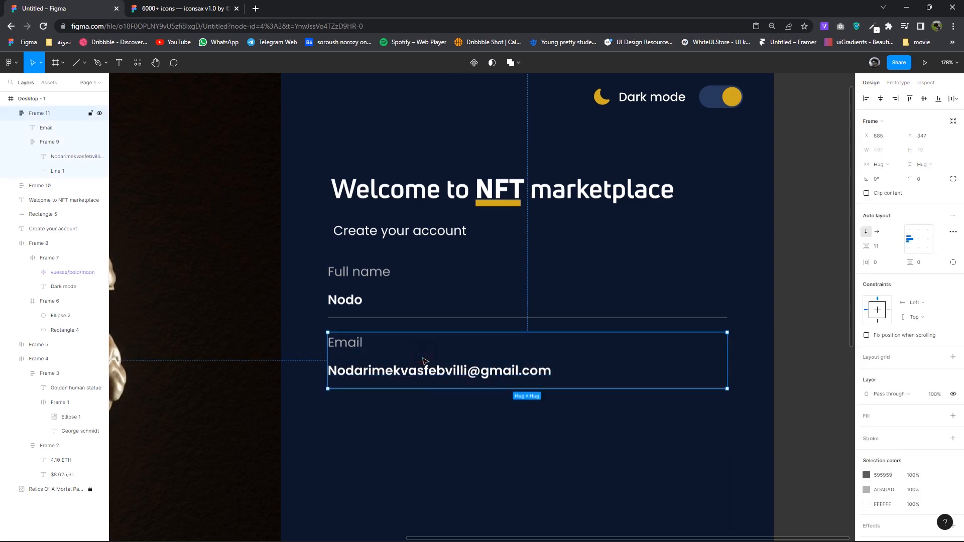
drag(424, 360, 425, 429)
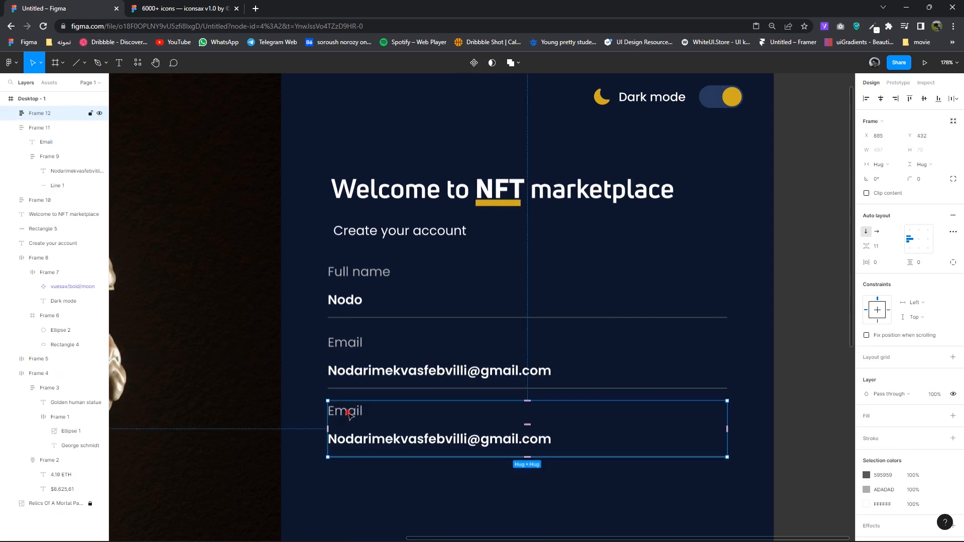
- Relabel the copied field 'Password' with the value '8+ Strong charachter'
double_click(348, 413)
text(Password)
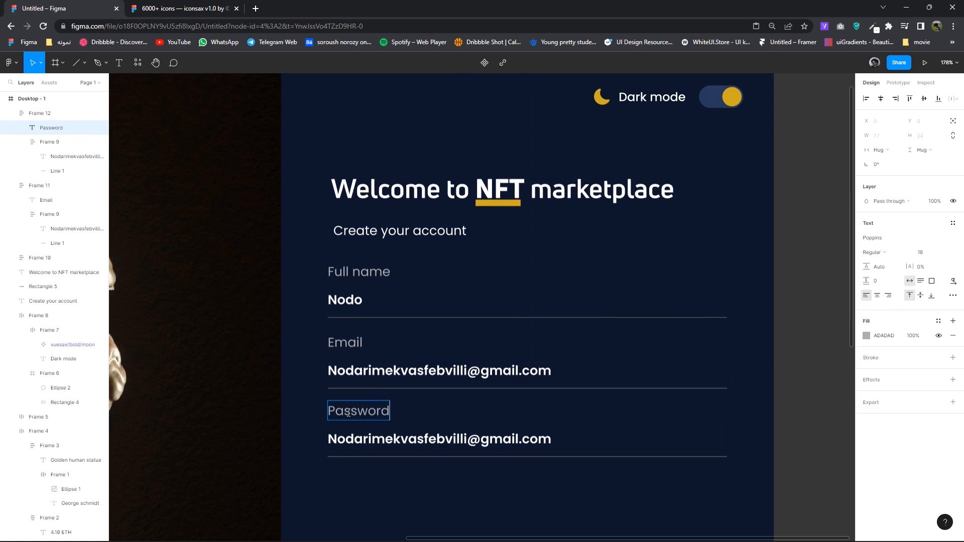
click(409, 443)
click(408, 443)
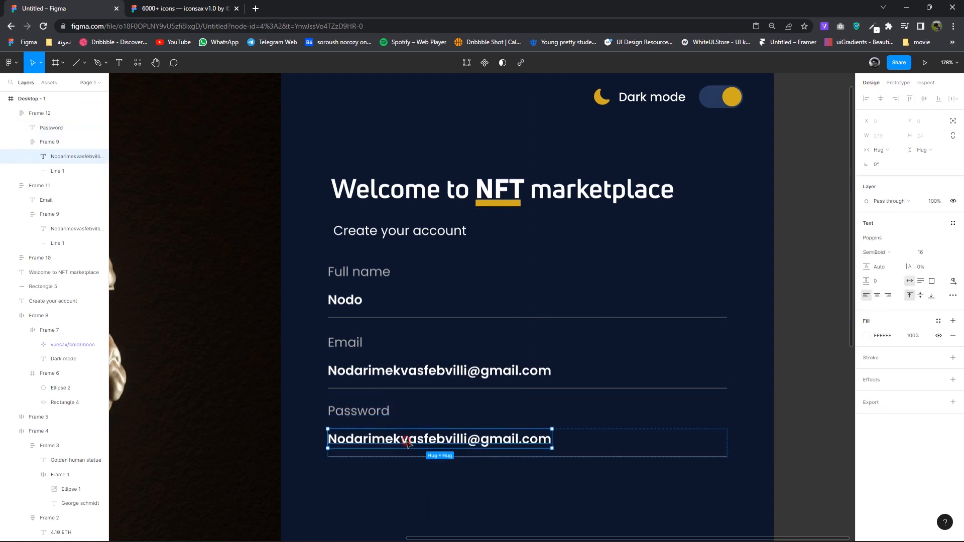
double_click(407, 442)
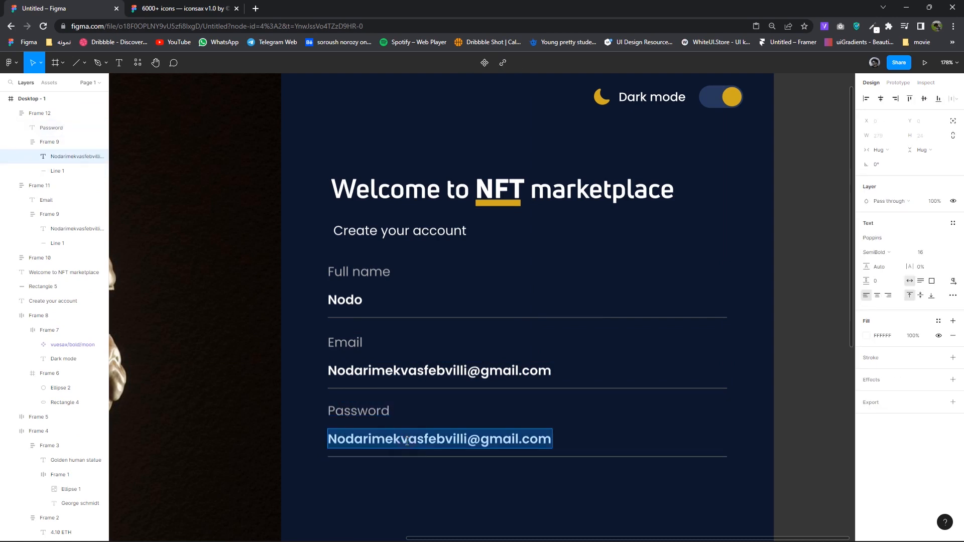
text(8+)
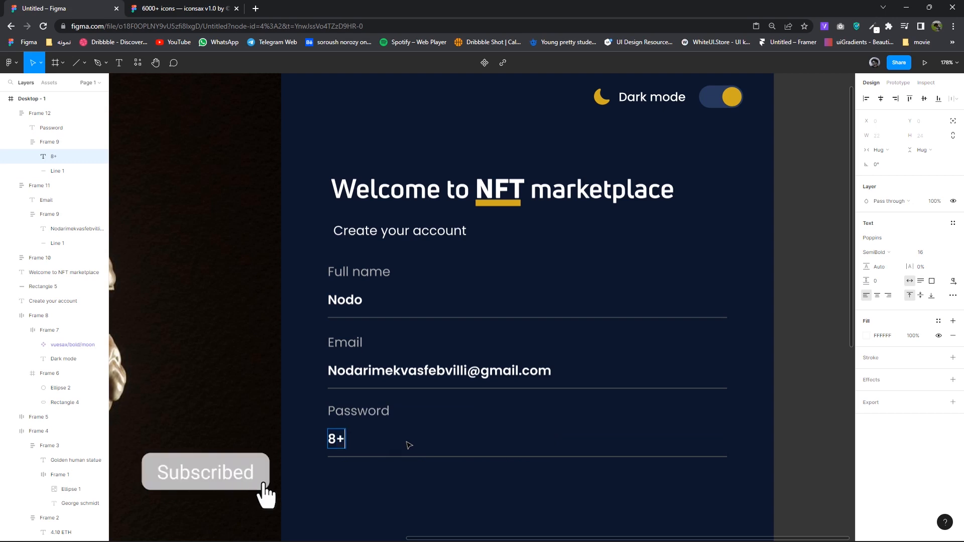
text( Strong chara)
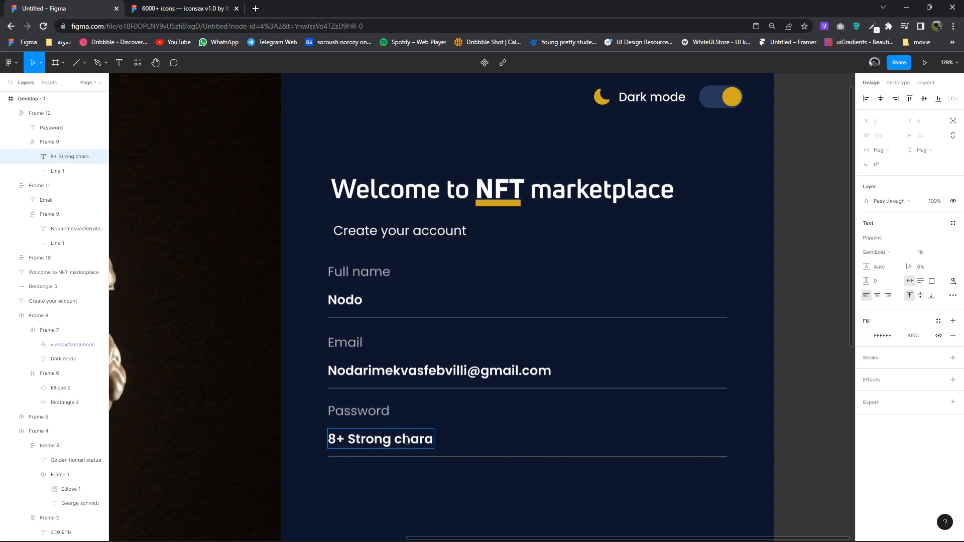
click(491, 492)
- Nudge the Password field down and copy the e-mail value text's fill hex colour
scroll(469, 400, down, 3)
click(462, 421)
click(452, 354)
key(Down)
key(Down)
key(Down)
double_click(451, 312)
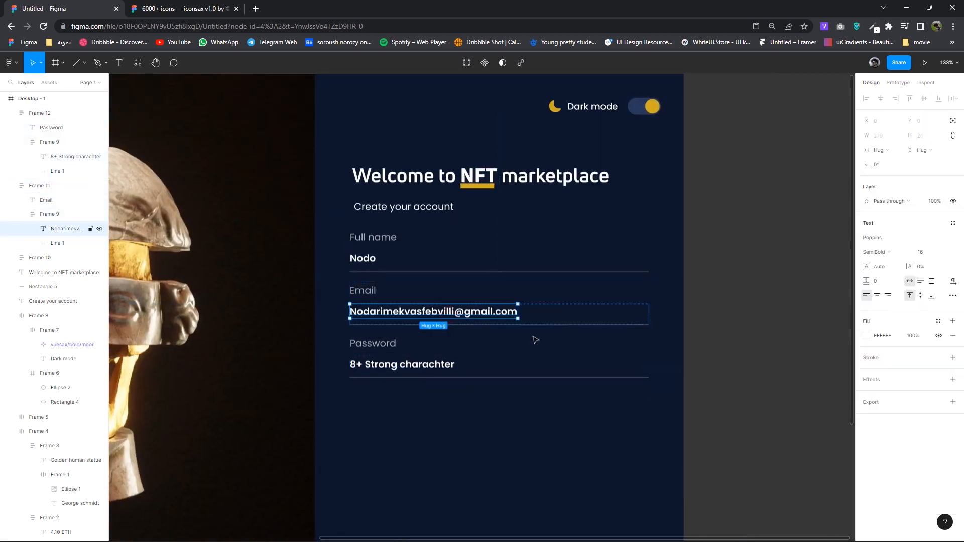
click(864, 341)
right_click(784, 462)
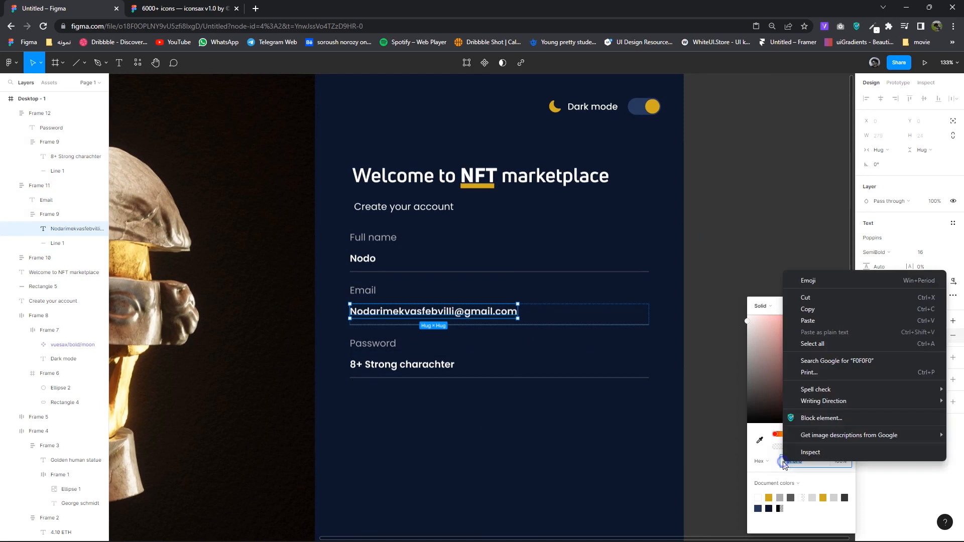
click(807, 309)
click(501, 370)
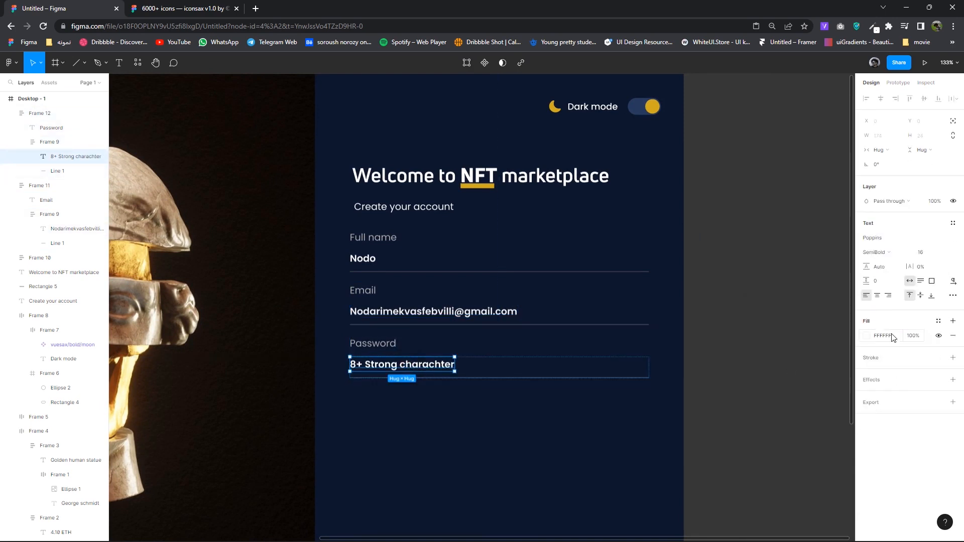
click(371, 266)
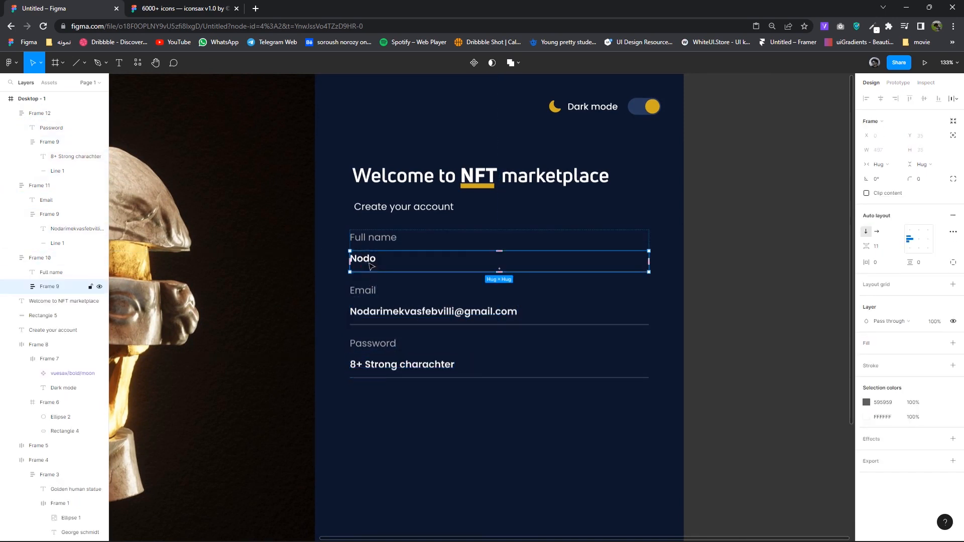
- Check the fill colour value of the Full name value text
double_click(371, 266)
click(892, 338)
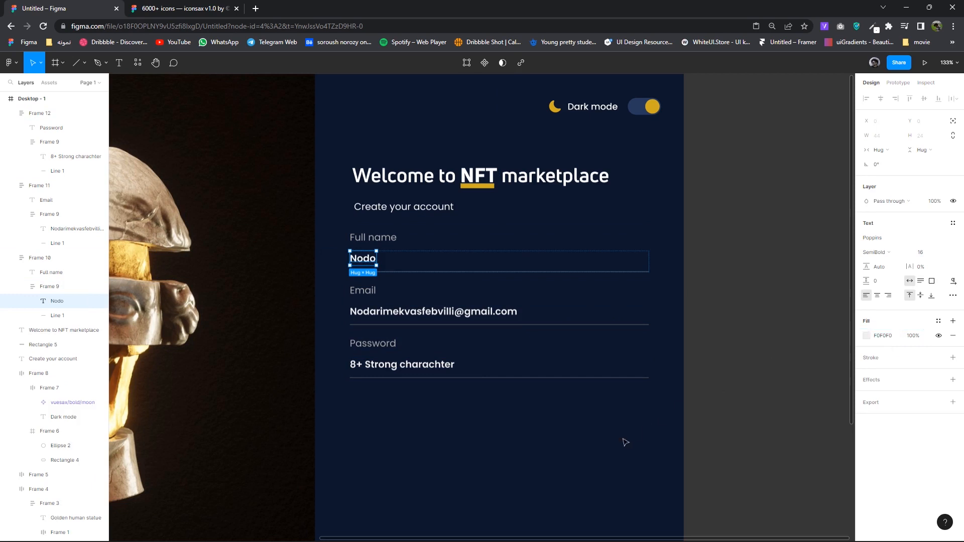
click(588, 423)
- Duplicate the Password field below itself and relabel the copy 'Repeat password'
scroll(552, 401, down, 3)
click(420, 298)
drag(421, 298, 422, 350)
double_click(366, 331)
double_click(366, 332)
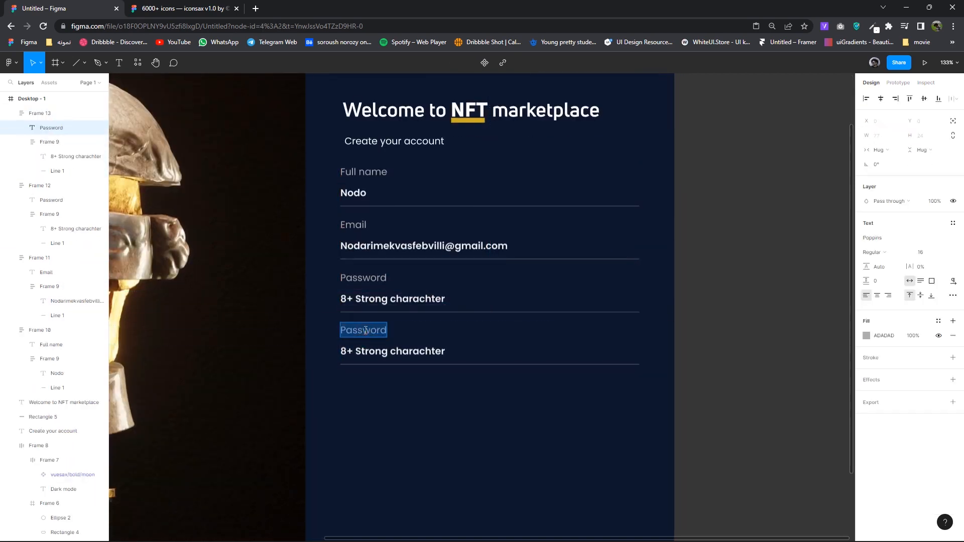
text(Repeat p)
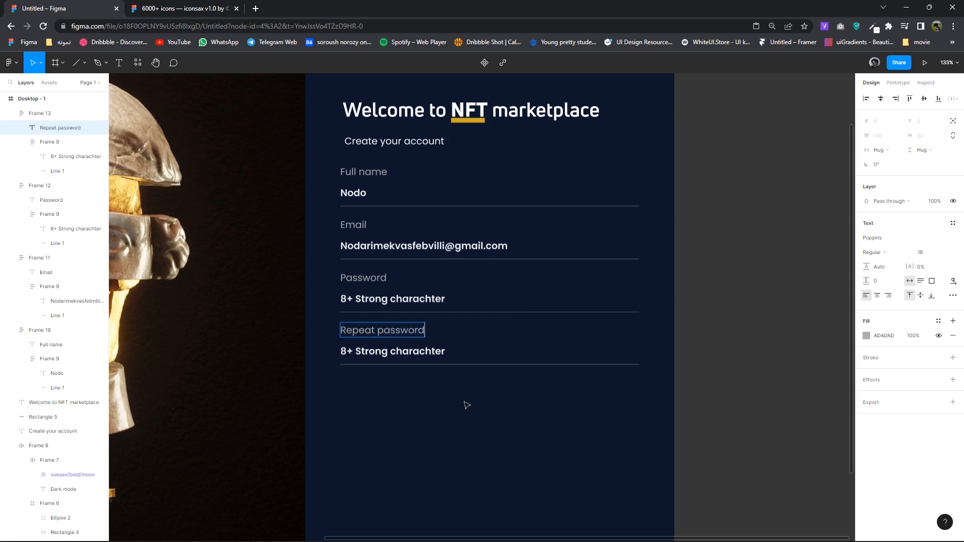
scroll(444, 399, down, 1)
click(441, 327)
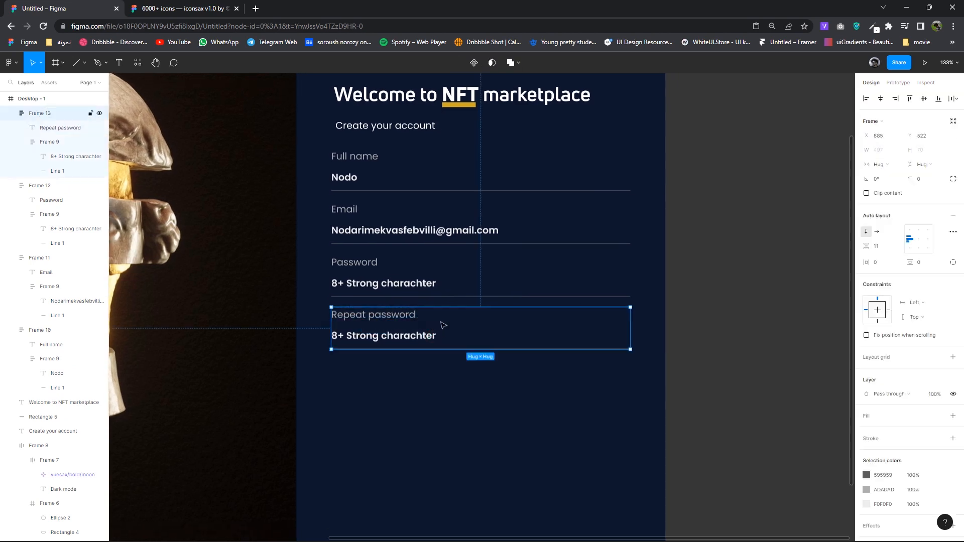
- Draw a small gold test square with corner radius 2 below Repeat password
click(83, 64)
click(76, 84)
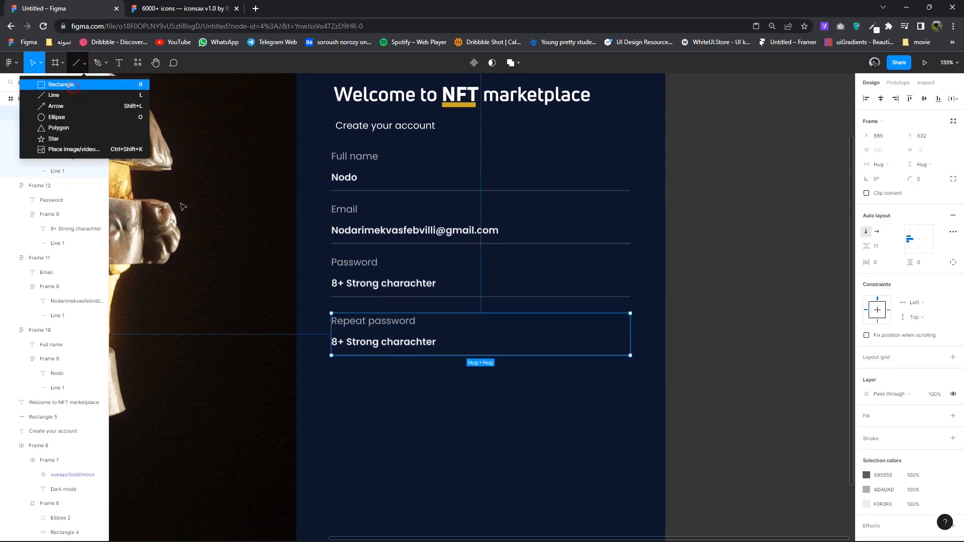
click(83, 63)
click(75, 80)
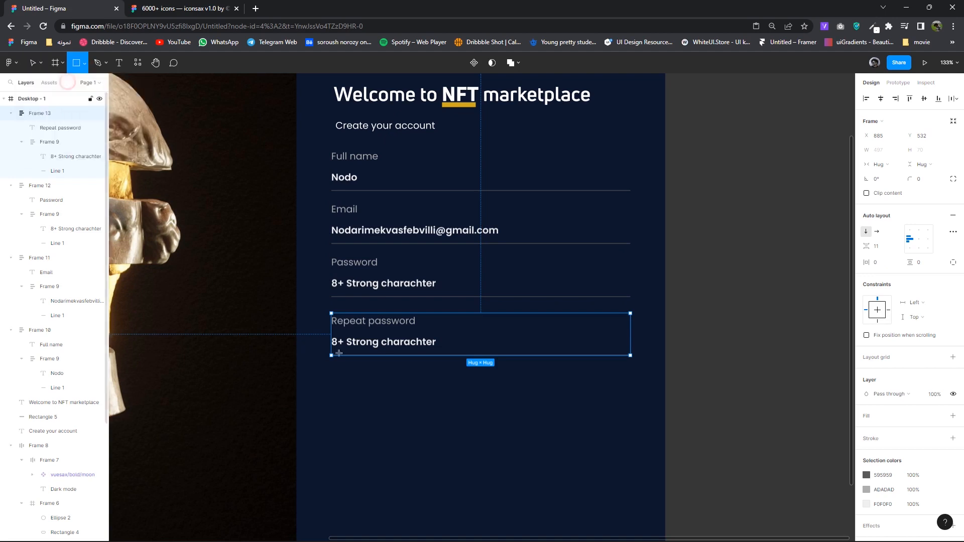
drag(329, 370, 347, 377)
scroll(340, 377, up, 5)
click(921, 149)
text(2)
key(Return)
click(867, 297)
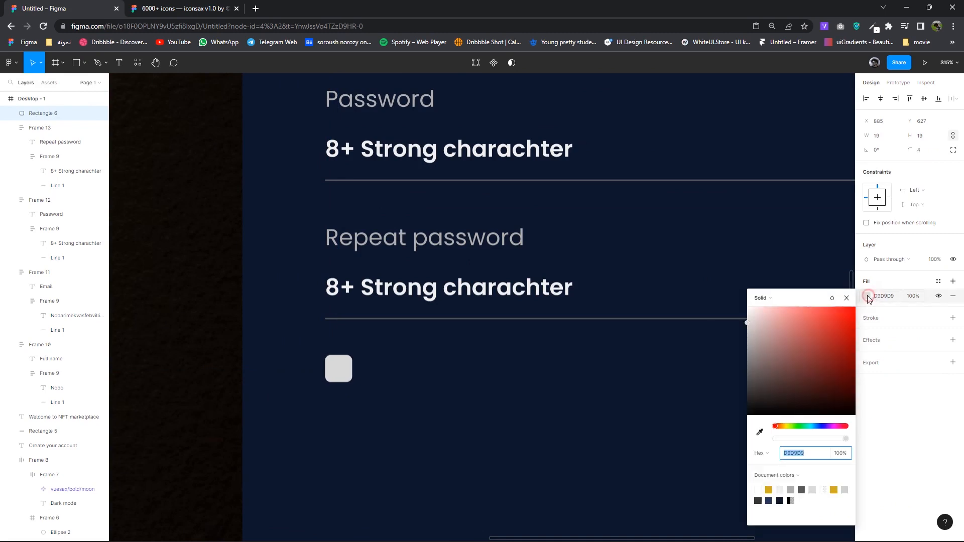
click(768, 490)
click(848, 297)
- Copy the tick-square icon from the iconsax Essetional set and paste it into the signup design
click(181, 9)
scroll(586, 336, down, 5)
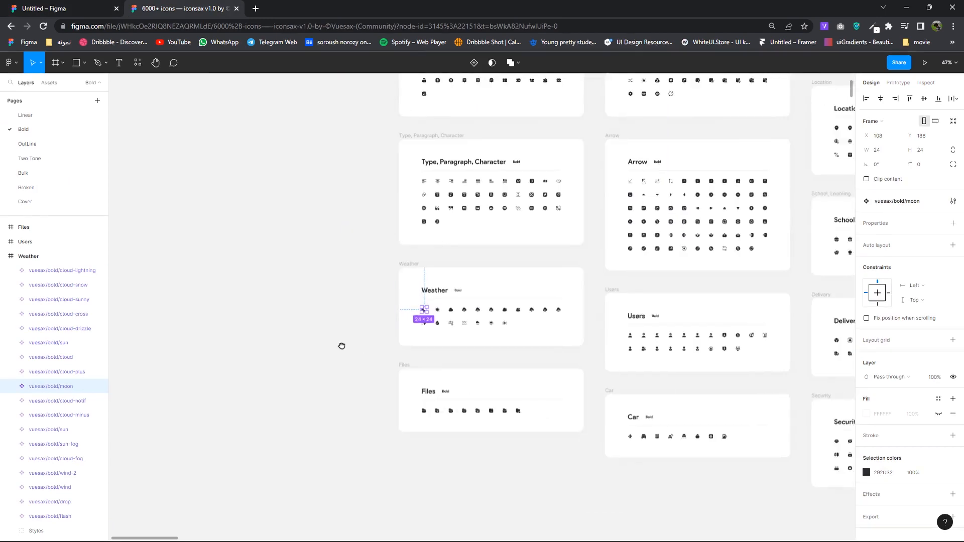
drag(342, 346, 99, 340)
drag(534, 285, 5, 283)
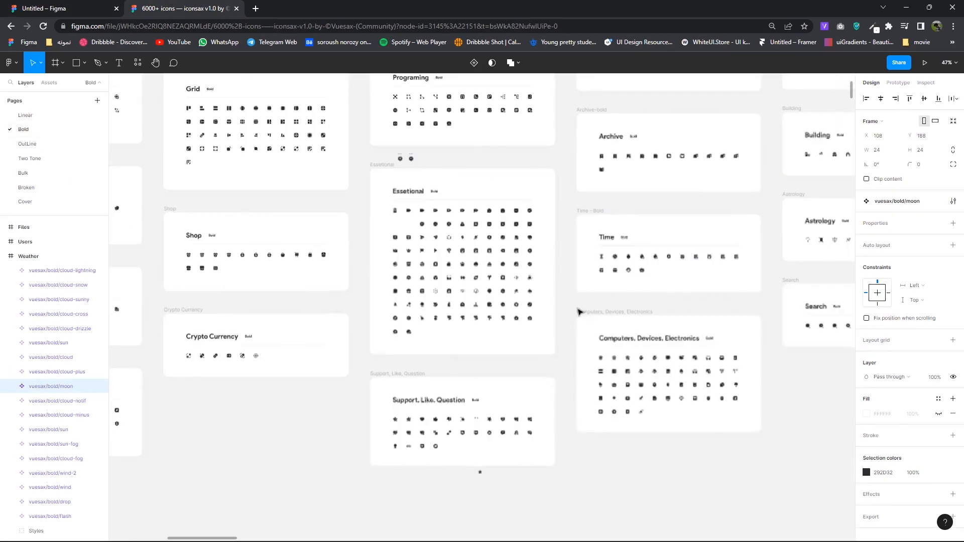
scroll(527, 246, up, 5)
click(539, 193)
right_click(536, 195)
click(547, 202)
key(ctrl+shift+Tab)
right_click(510, 246)
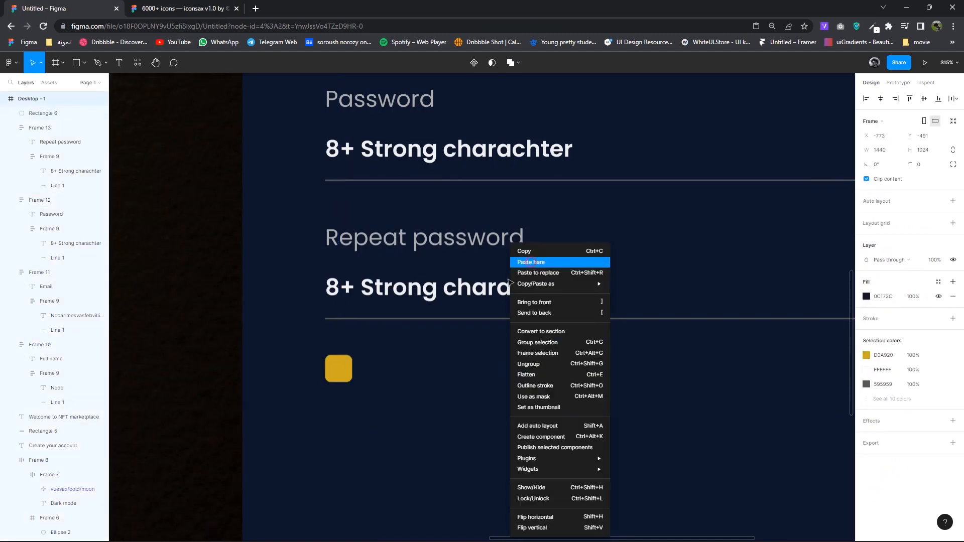
click(531, 262)
- Place the tick icon under the fields, delete the test square, and colour the icon gold D0A920
drag(340, 370, 473, 367)
drag(347, 396, 348, 365)
click(493, 370)
click(472, 367)
key(Delete)
click(342, 363)
click(867, 473)
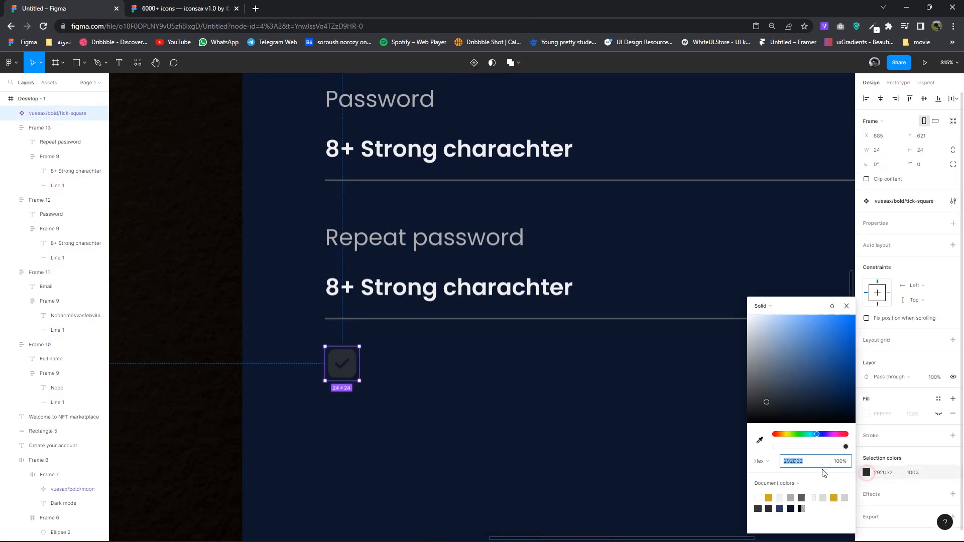
click(768, 497)
key(Escape)
- Select the Repeat password label text
scroll(561, 402, down, 1)
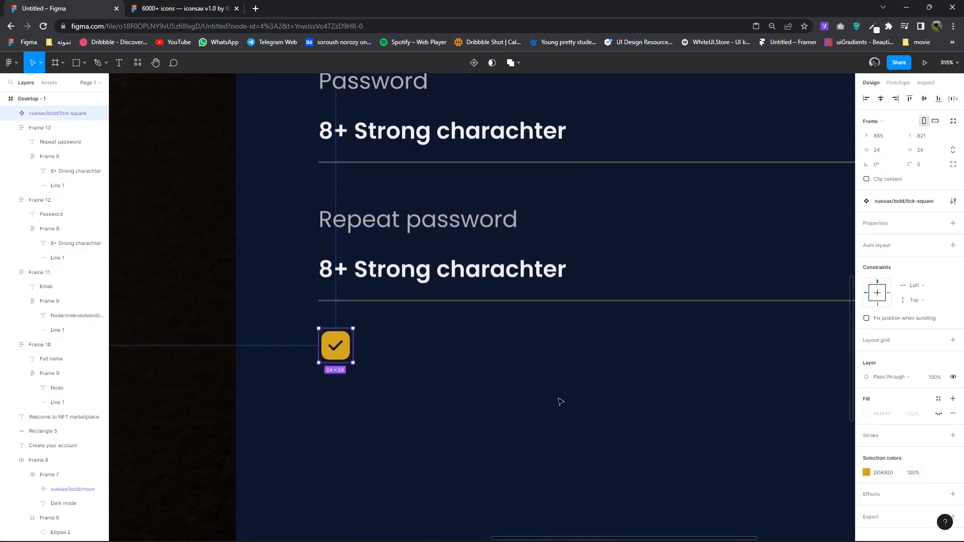
double_click(461, 273)
double_click(450, 227)
- Copy the Repeat password label beside the checkbox and retype it as 'I agree terms & conditions'
key(Escape)
key(Escape)
click(466, 226)
drag(466, 226, 500, 345)
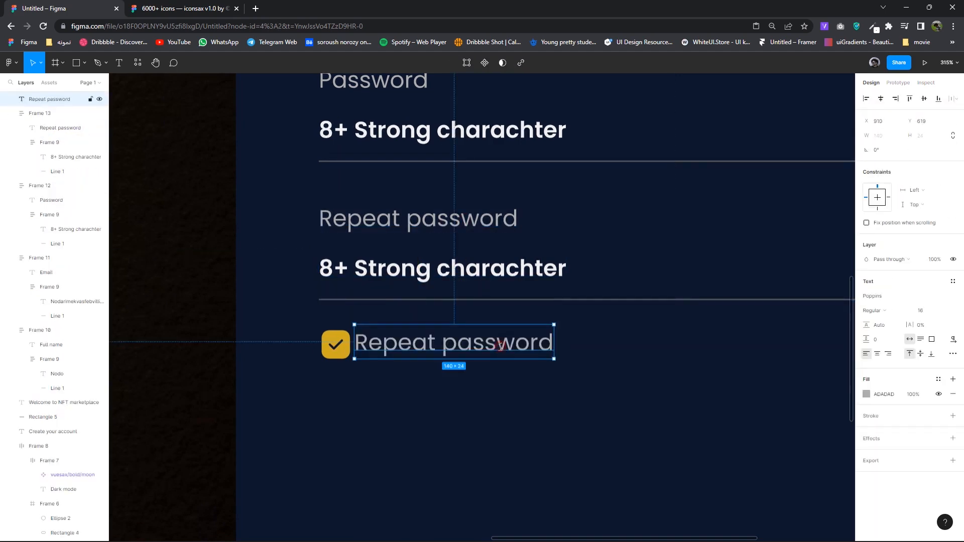
double_click(497, 346)
key(BackSpace)
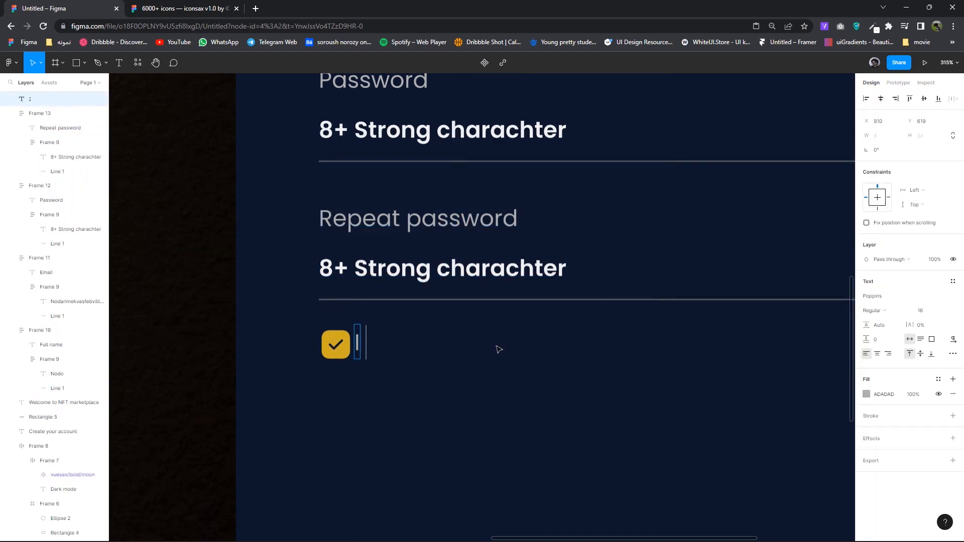
text(I agree terms & conditions)
key(Escape)
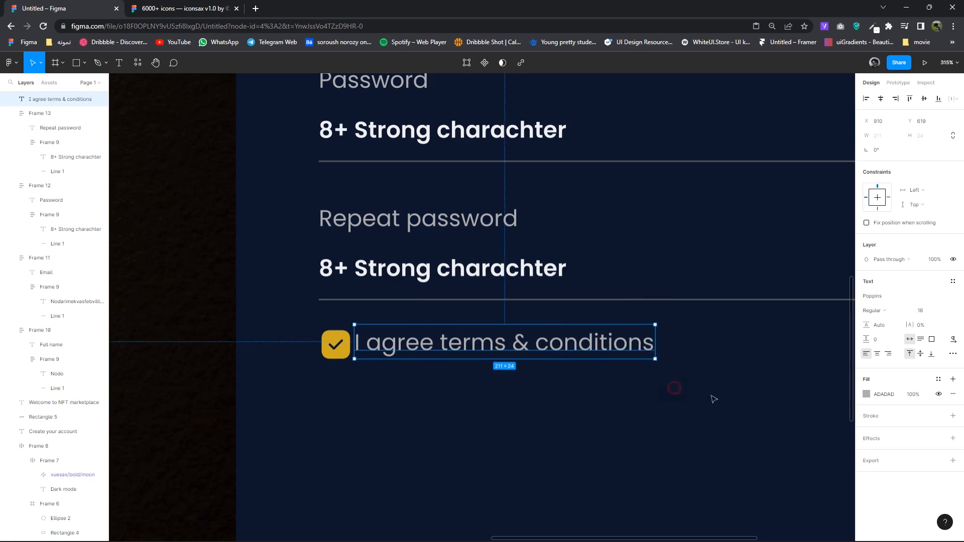
- Set the terms text to size 15, shift it slightly right, and lighten its grey fill
click(920, 311)
key(Down)
key(Down)
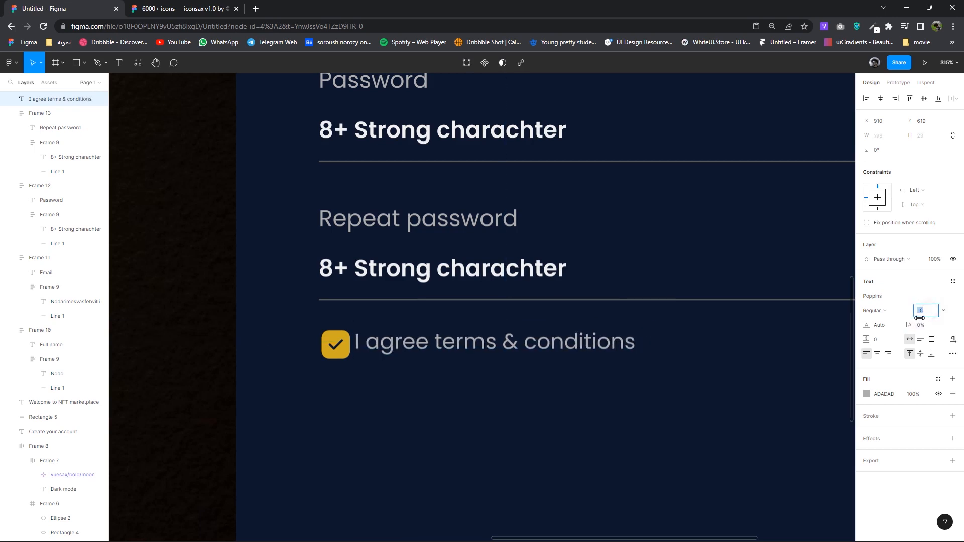
key(Up)
drag(547, 347, 564, 347)
click(866, 394)
drag(762, 344, 733, 333)
click(687, 363)
scroll(681, 364, down, 2)
scroll(683, 387, down, 5)
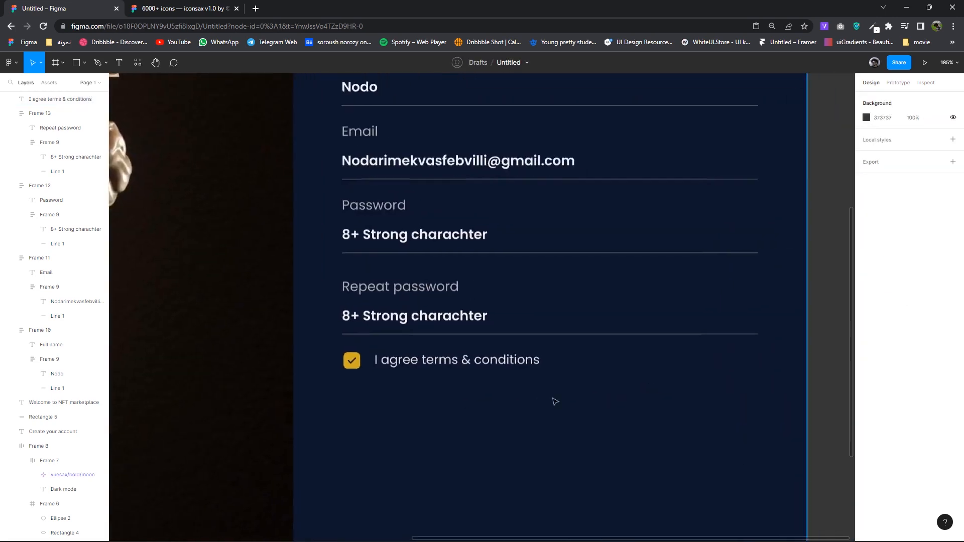
- Wrap the checkbox and terms text in an auto-layout row
drag(562, 393, 430, 352)
right_click(446, 377)
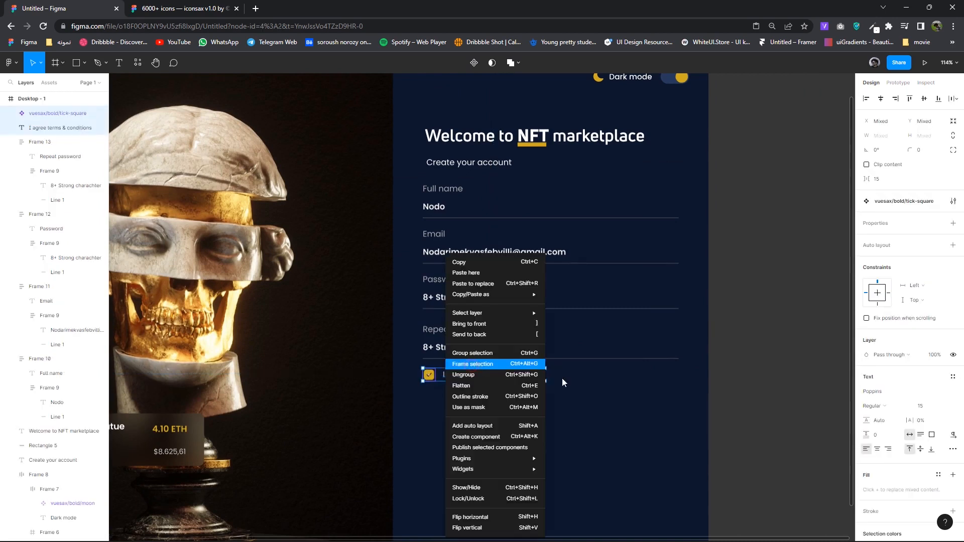
key(shift+a)
click(644, 447)
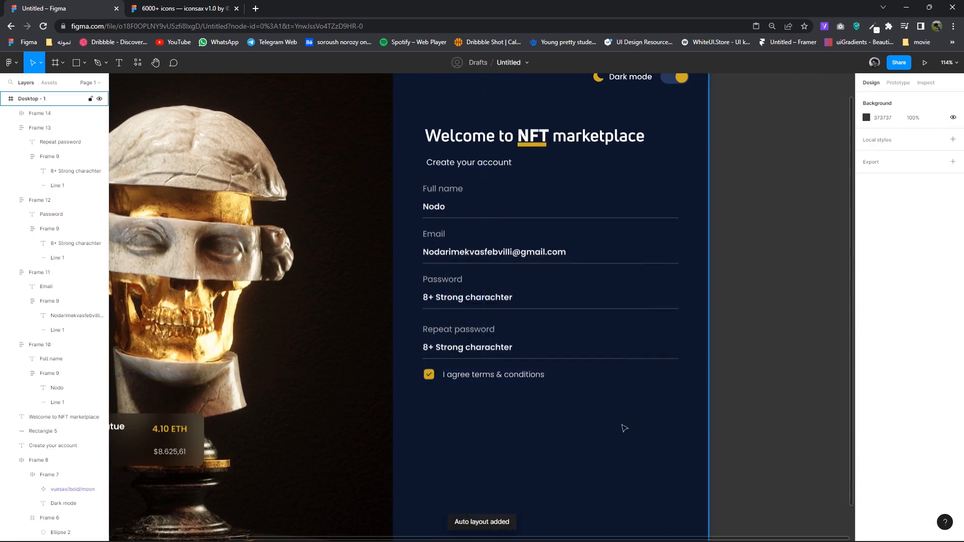
- Align the Create your account subtitle with the fields' left edge
scroll(625, 425, down, 2)
click(501, 236)
drag(500, 237, 498, 238)
drag(528, 360, 507, 357)
- Stack all form fields and the checkbox row in an auto-layout column with gap raised to 32
scroll(507, 358, down, 2)
scroll(552, 383, down, 2)
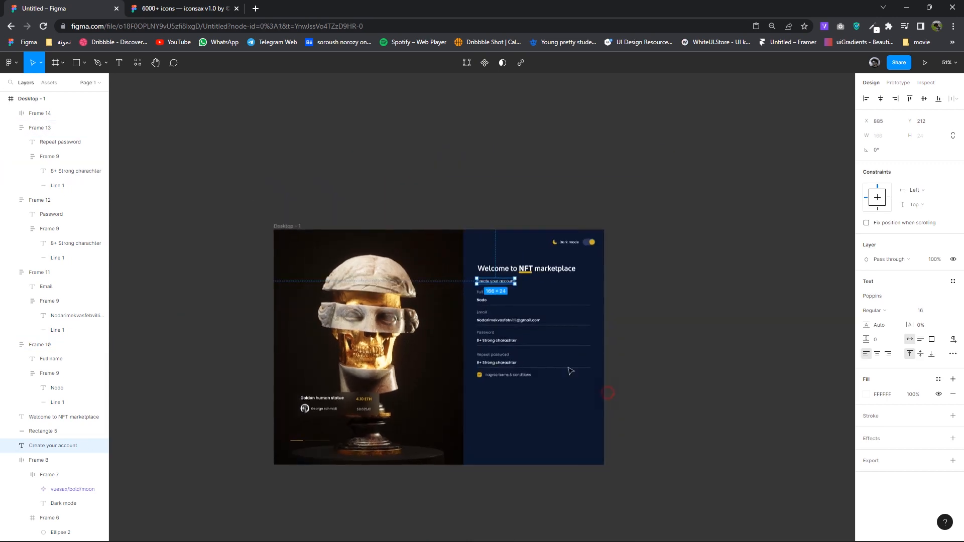
drag(608, 393, 472, 286)
right_click(487, 333)
key(shift+a)
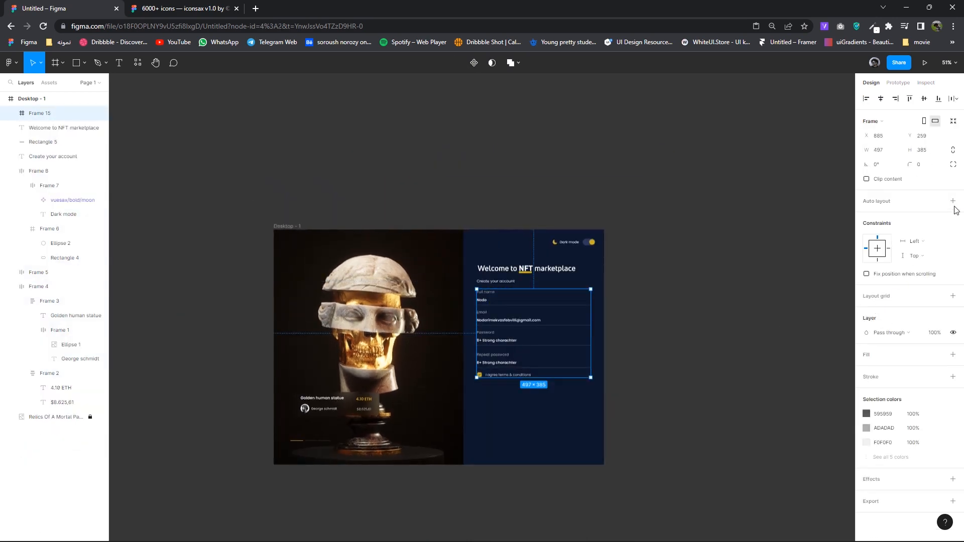
click(886, 246)
key(Up)
key(Up)
key(Up)
key(Up)
key(Up)
key(Up)
key(Up)
key(Up)
key(Up)
key(Up)
key(Up)
key(Up)
key(Up)
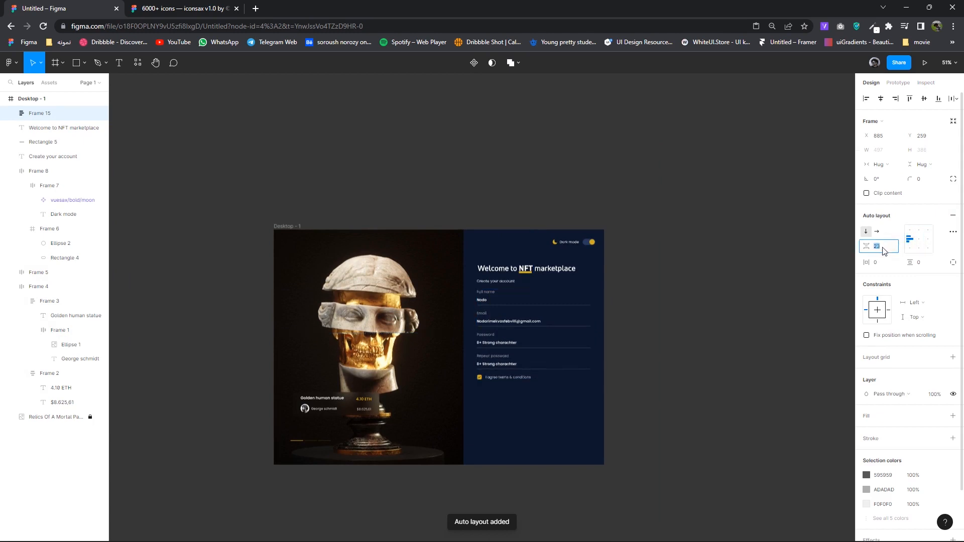
- Move the field stack and the Create your account subtitle slightly down
scroll(579, 378, up, 3)
drag(529, 295, 528, 301)
drag(396, 160, 399, 170)
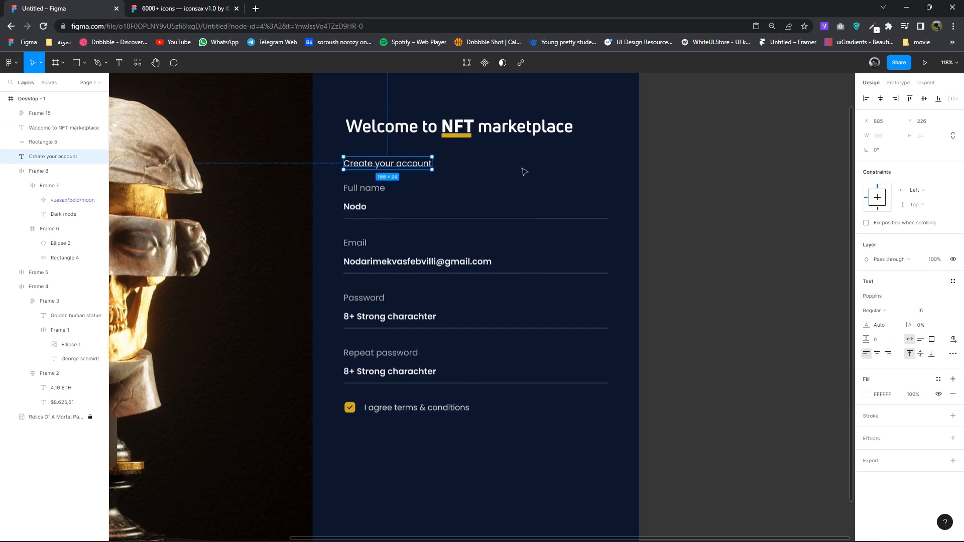
- Copy the Repeat password placeholder text below the checkbox and retype it as 'Create an account'
click(571, 429)
double_click(391, 370)
double_click(393, 369)
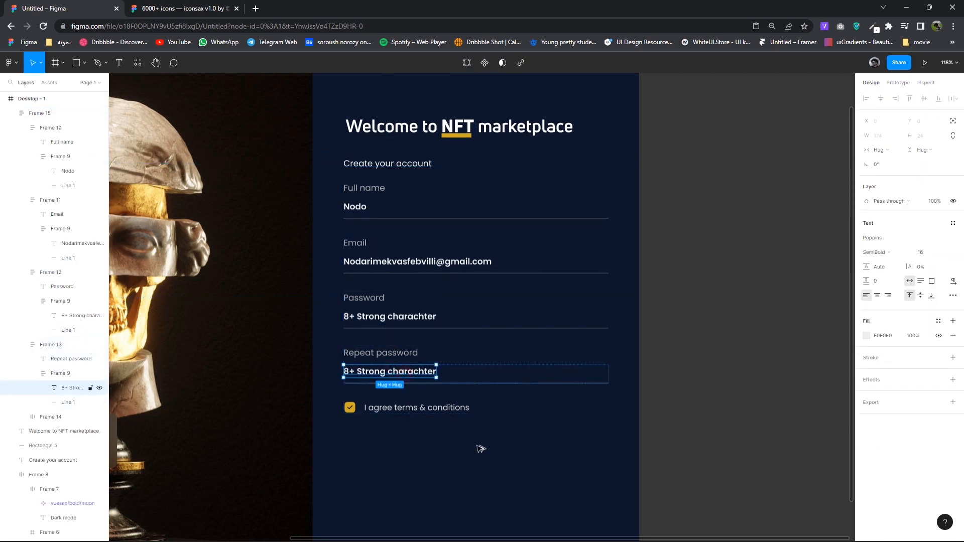
key(ctrl+c)
key(ctrl+v)
key(Return)
text(C)
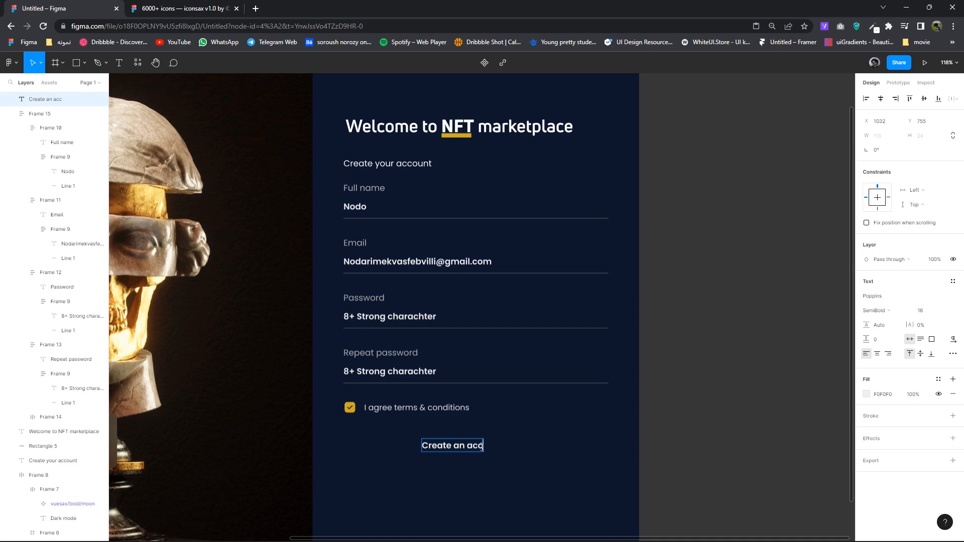
text(t)
click(588, 459)
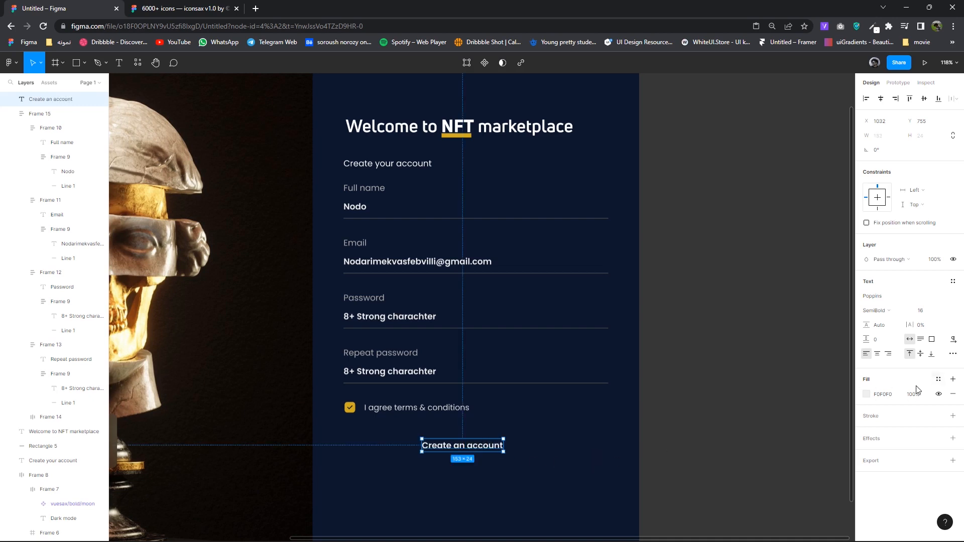
- Wrap the label in an auto-layout frame sized about 497×65, aligned with the fields
right_click(478, 446)
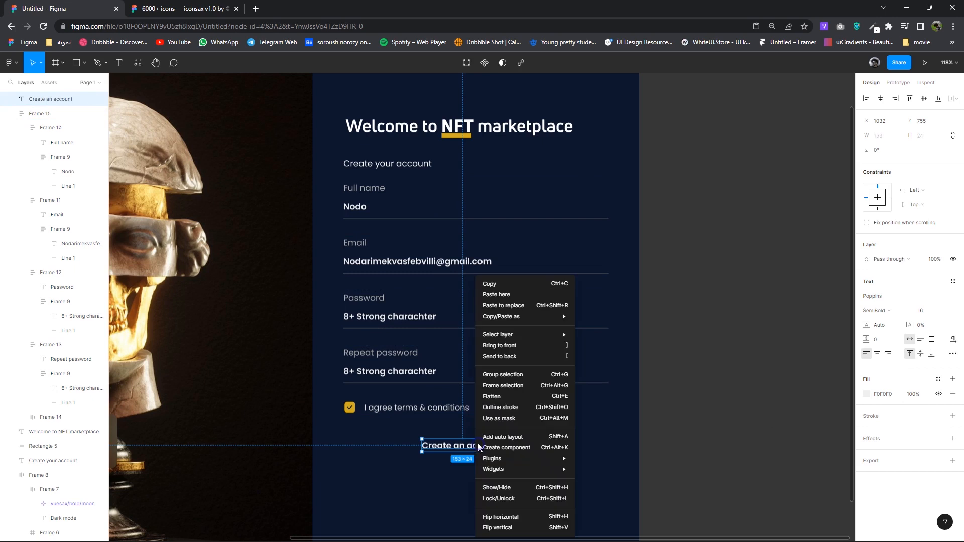
click(502, 389)
click(953, 201)
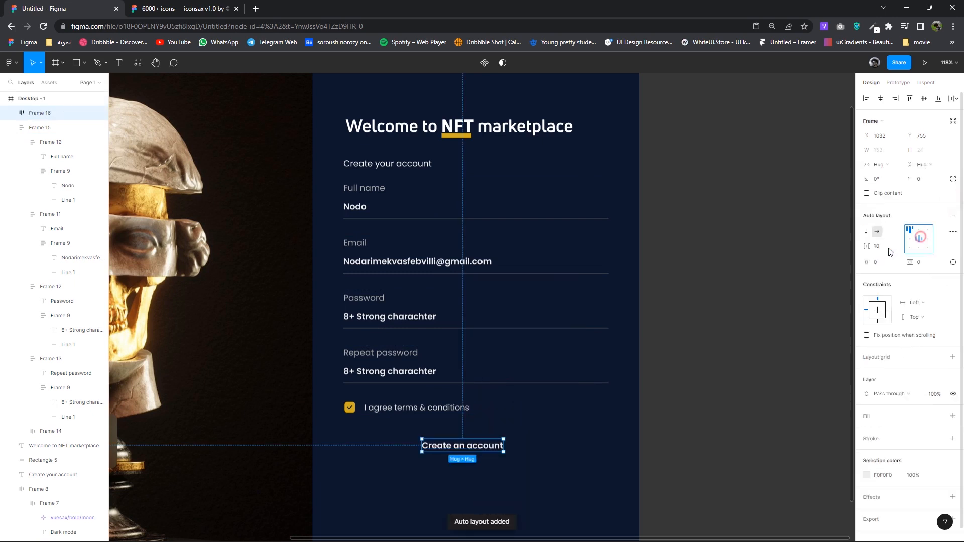
drag(503, 452, 607, 460)
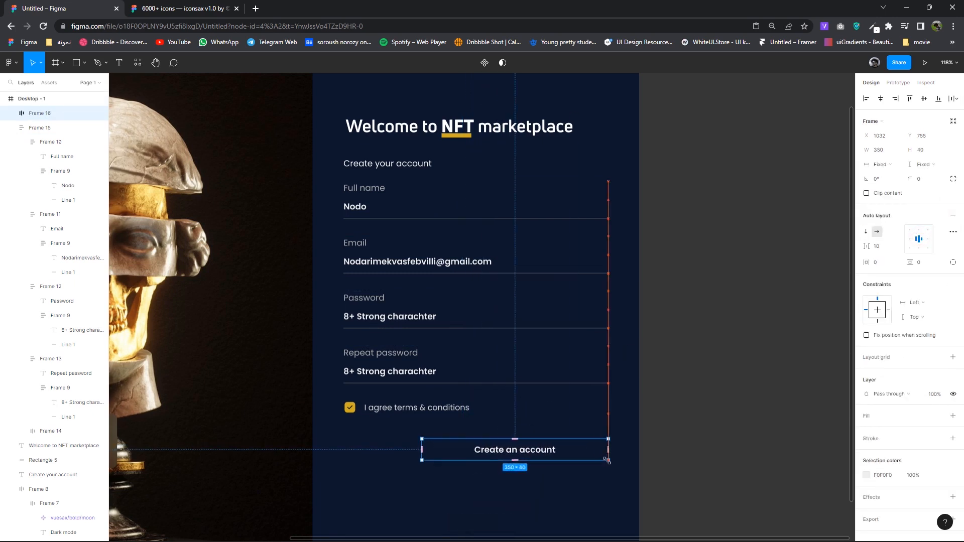
drag(422, 455, 345, 455)
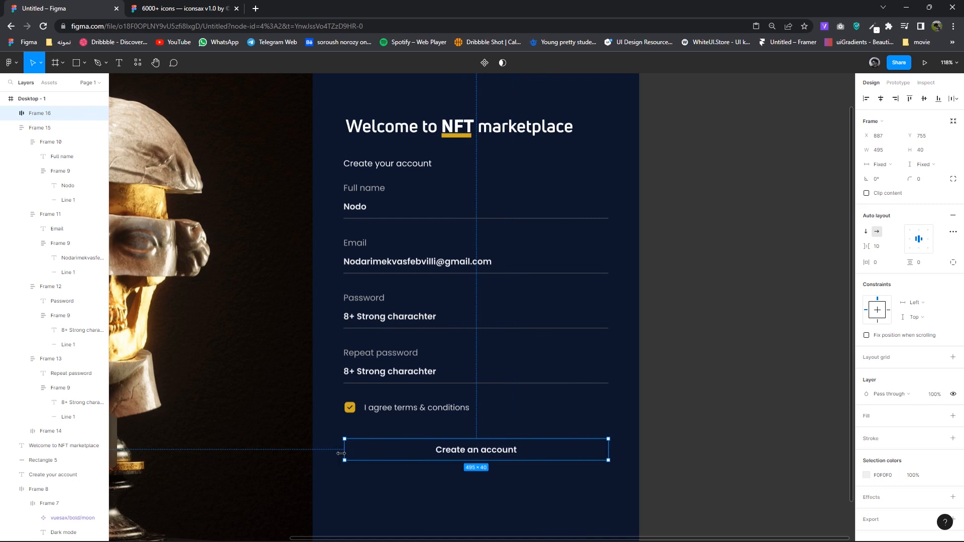
drag(338, 453, 341, 454)
drag(437, 461, 437, 473)
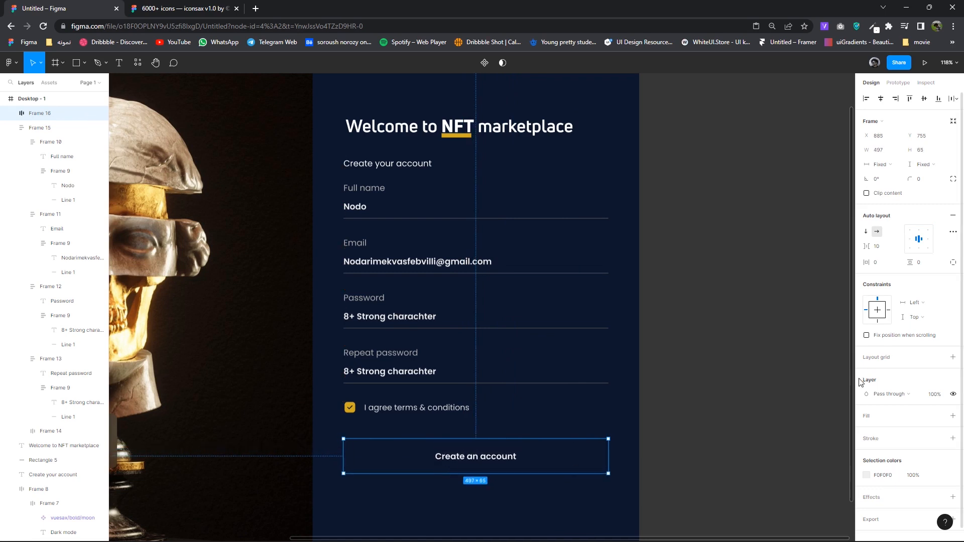
- Give the button a navy 27395B background fill sampled from the toggle
click(866, 475)
click(759, 441)
scroll(807, 107, up, 4)
click(580, 457)
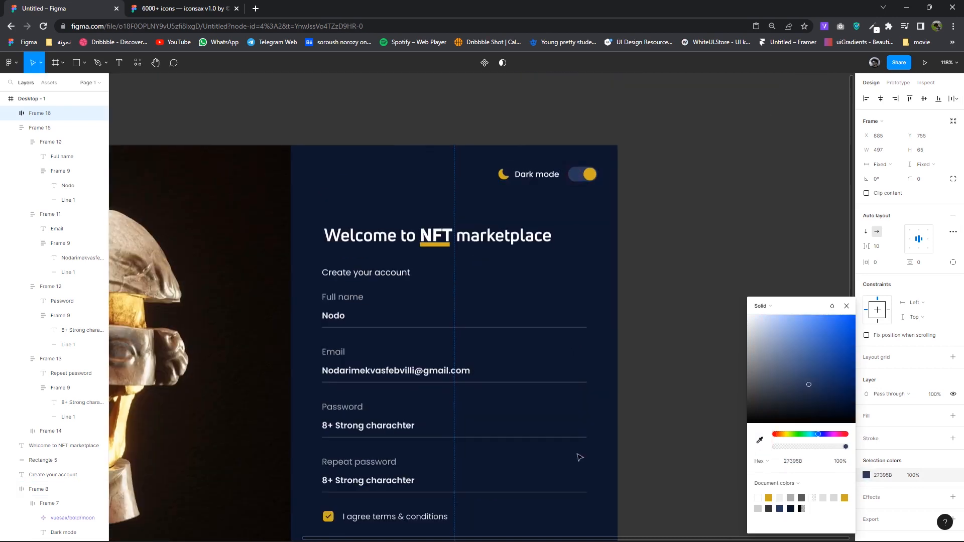
scroll(580, 458, down, 4)
key(ctrl+z)
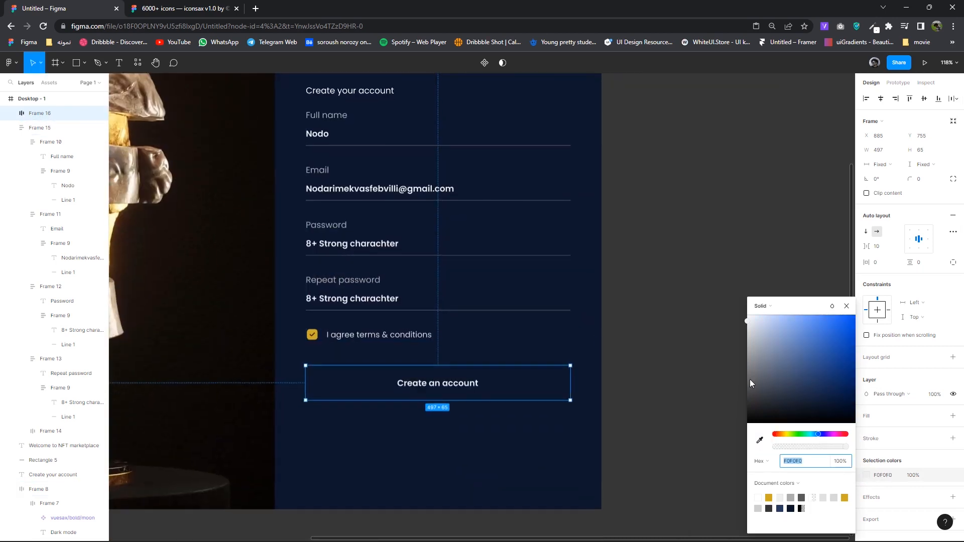
click(846, 305)
click(953, 415)
click(867, 431)
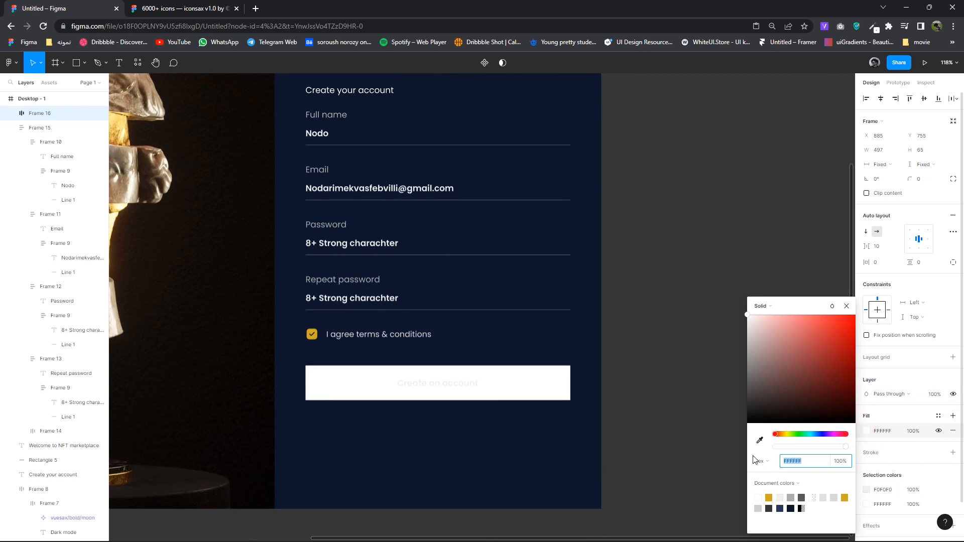
click(759, 441)
scroll(602, 345, up, 3)
click(542, 115)
scroll(580, 363, down, 2)
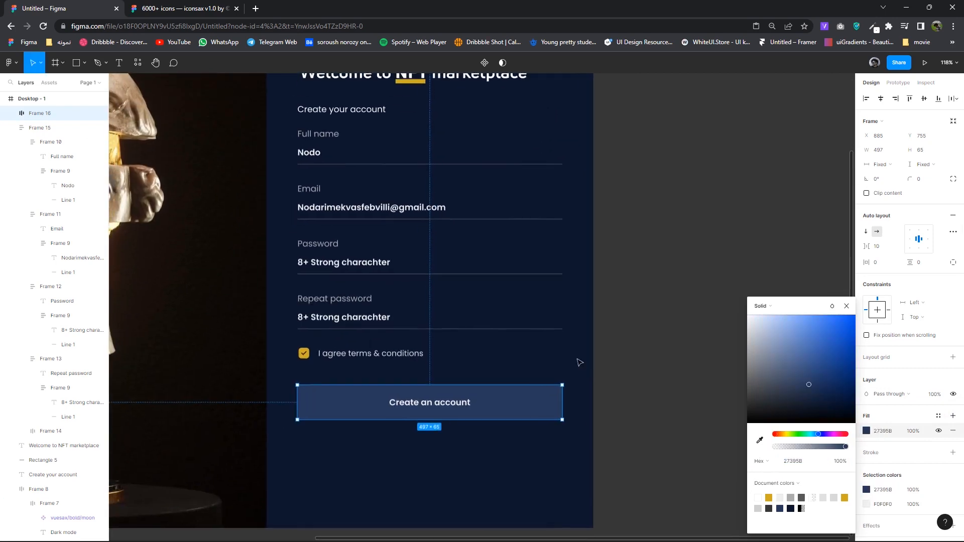
- Make the button label gold D0A920 and round the button corners to 10
double_click(452, 405)
click(867, 335)
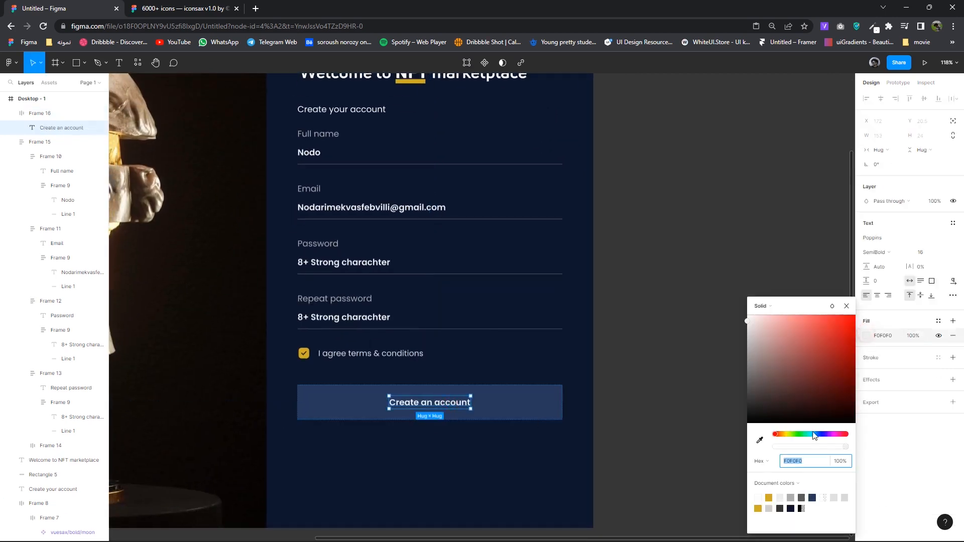
click(768, 497)
click(442, 418)
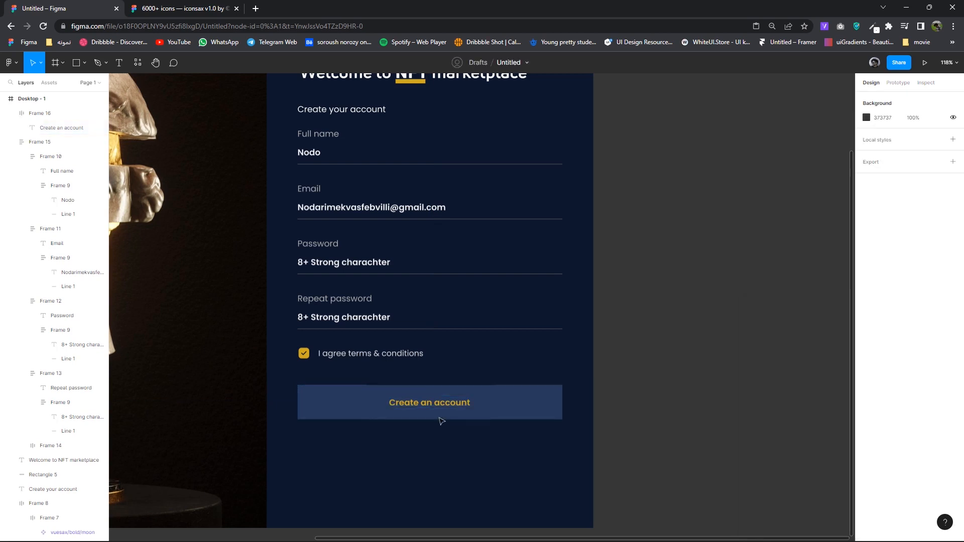
click(921, 183)
text(10)
key(Return)
- Review the layout beside the statue card and fine-tune the button's vertical position
click(663, 405)
scroll(566, 443, left, 1)
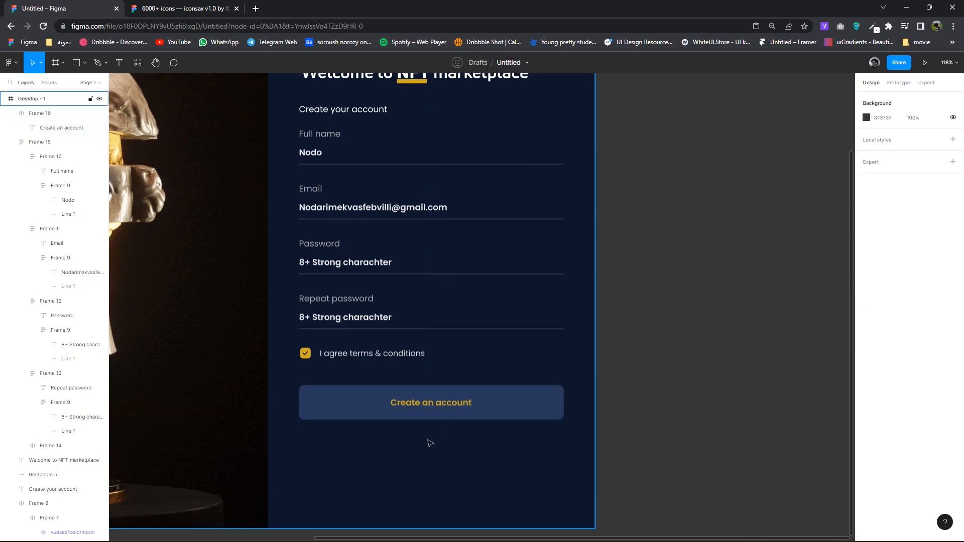
scroll(430, 443, left, 5)
click(318, 346)
scroll(641, 413, right, 5)
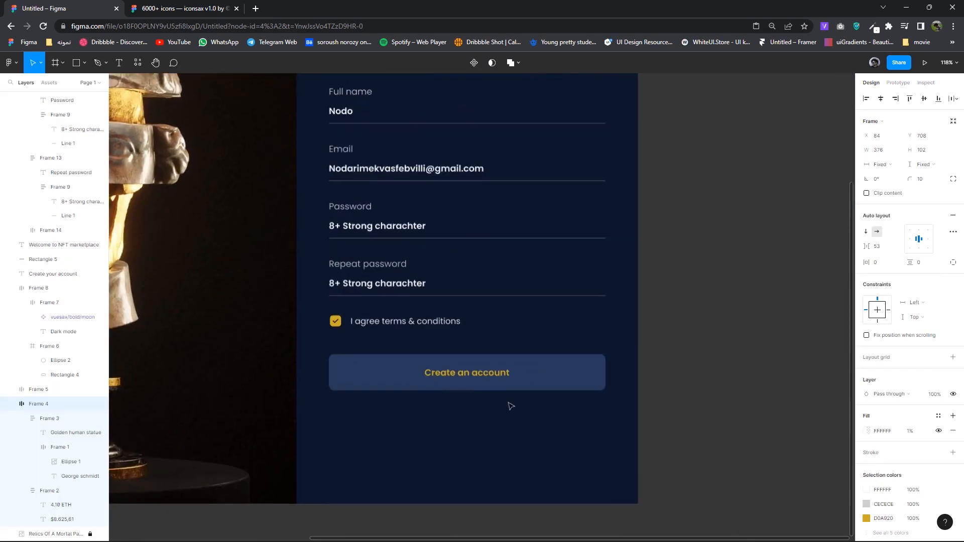
scroll(510, 405, up, 1)
click(462, 381)
key(Up)
key(Up)
key(Up)
key(Up)
key(Up)
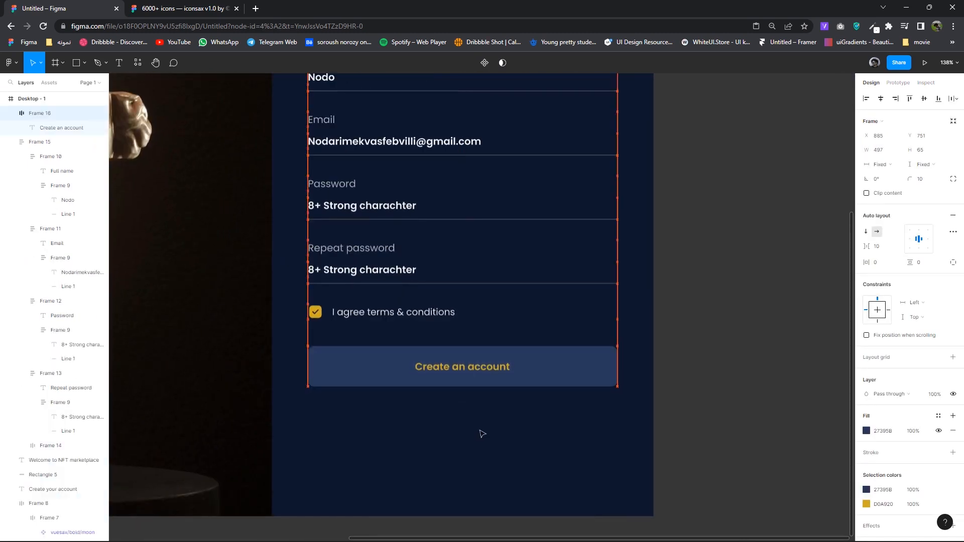
key(Down)
- Duplicate the Repeat password placeholder text below the button for the sign-in line
click(467, 430)
double_click(379, 270)
double_click(378, 269)
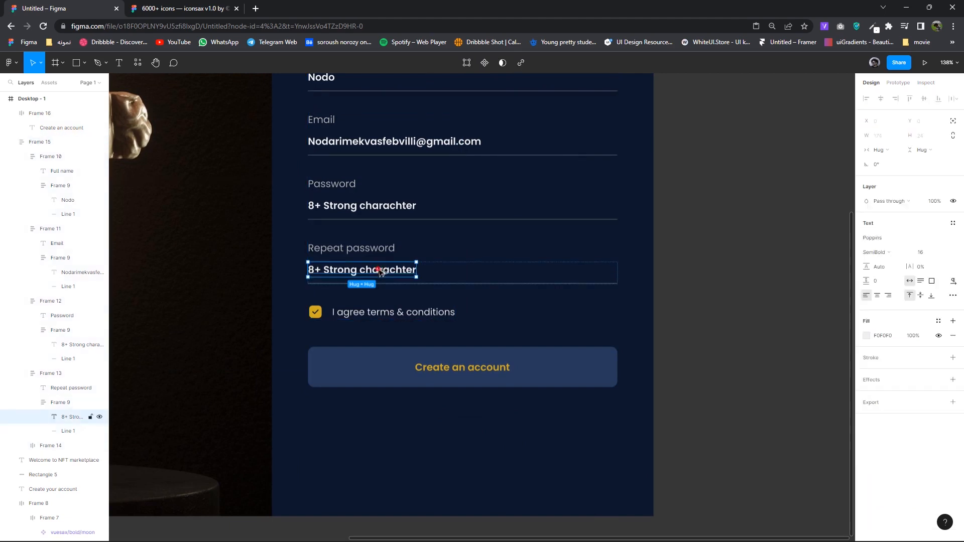
drag(379, 271, 437, 442)
key(Return)
- Type 'Already have an account ? Sign in', make Sign in yellow, and centre it under the button
text(A)
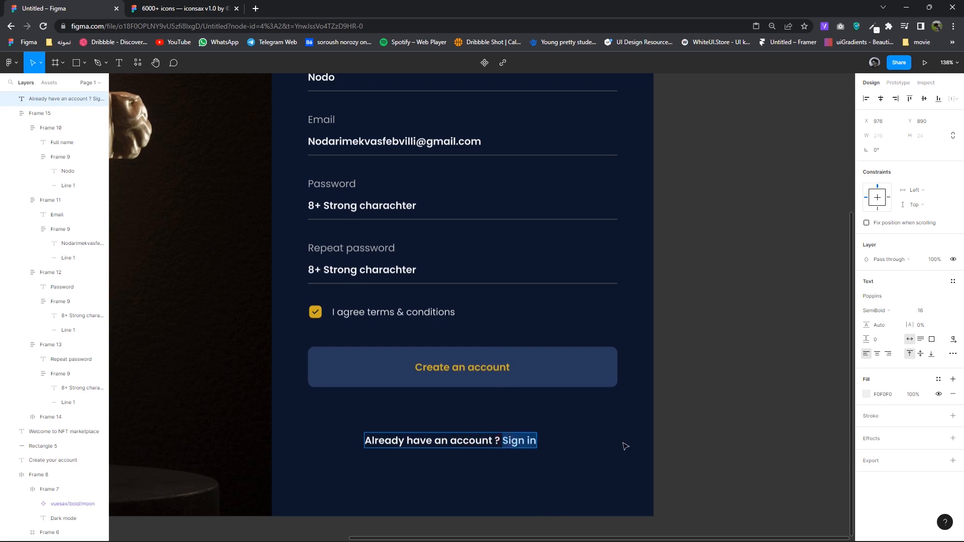
click(866, 393)
click(766, 493)
key(Escape)
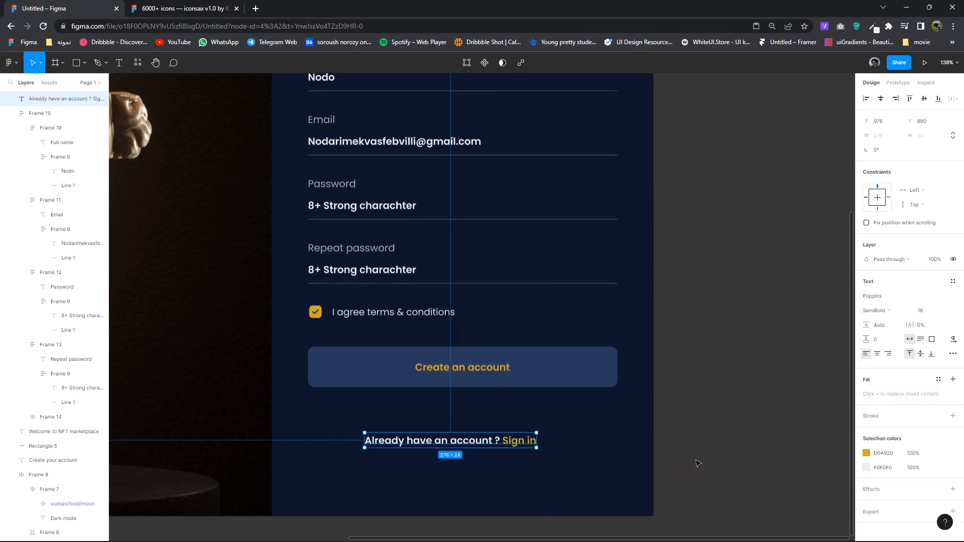
drag(469, 445, 482, 423)
- Select the button with the sign-in line and wrap both in a new frame
click(655, 386)
drag(682, 387, 458, 246)
drag(597, 447, 440, 374)
right_click(477, 374)
click(503, 376)
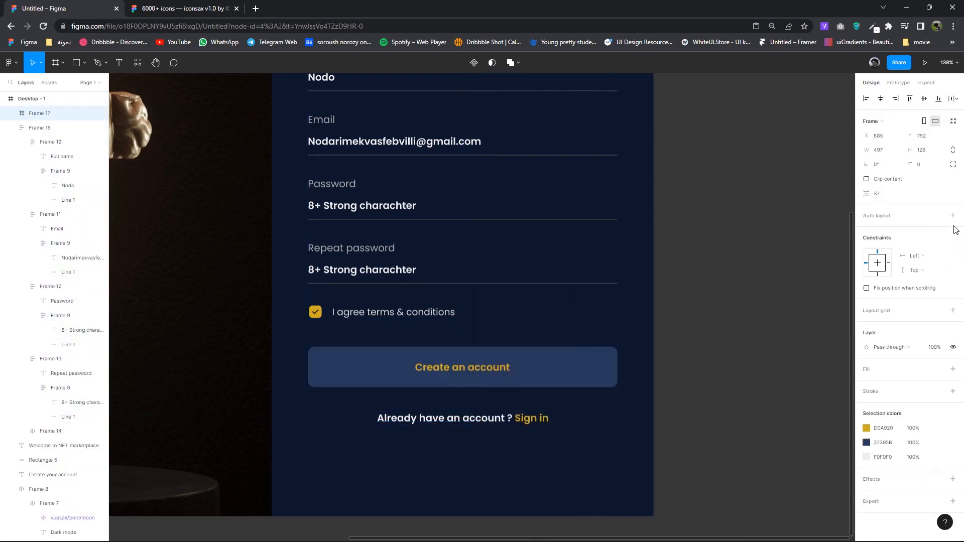
- Give the button-and-sign-in frame centred auto layout with a gap around 20
click(953, 216)
click(919, 240)
click(690, 324)
click(564, 366)
click(884, 249)
key(Down)
key(Down)
key(Down)
key(Down)
key(Down)
key(Down)
key(Down)
key(Down)
key(Down)
key(Down)
key(Down)
key(Down)
key(Down)
key(Down)
key(Down)
key(Down)
key(Down)
key(Up)
key(Up)
key(Up)
key(Up)
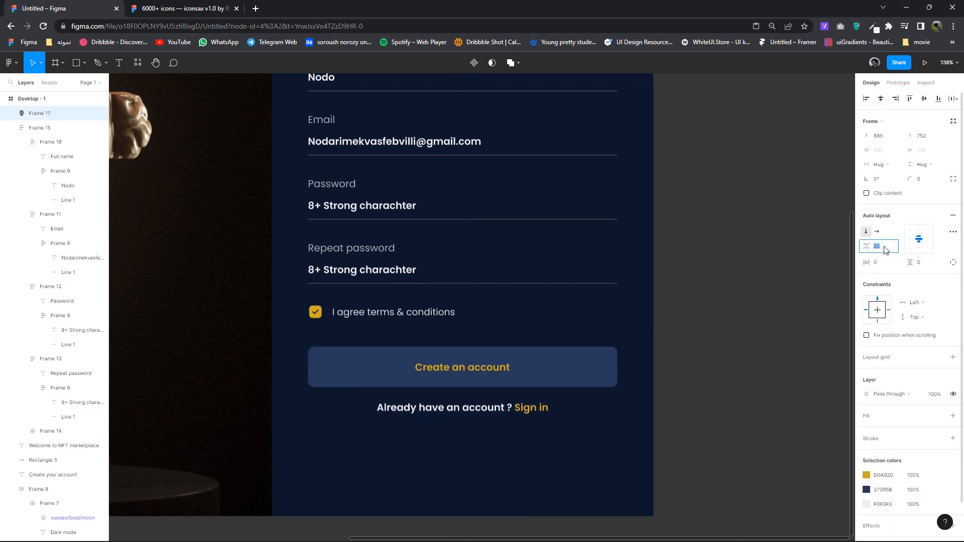
- Stack the field list and button group with auto layout and nudge the Create your account heading
drag(705, 435, 367, 206)
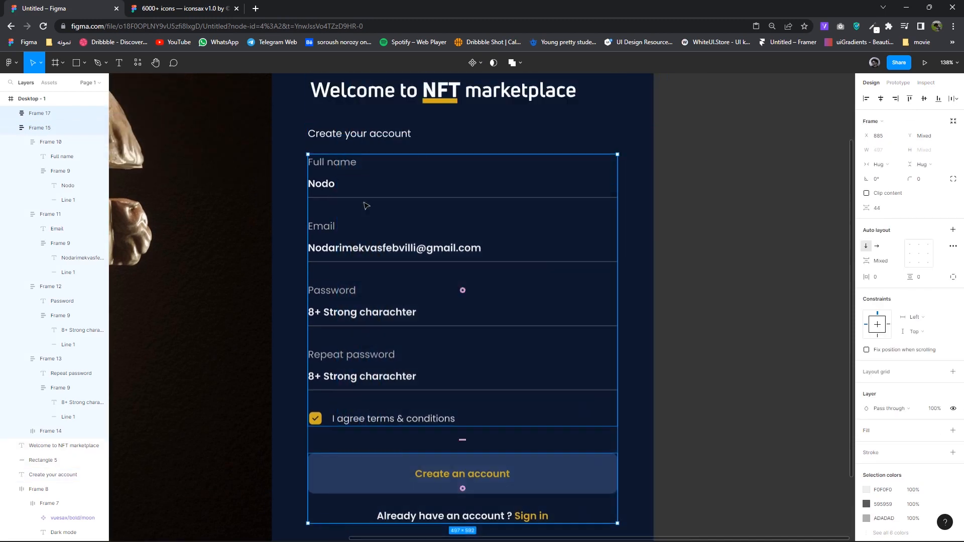
click(952, 230)
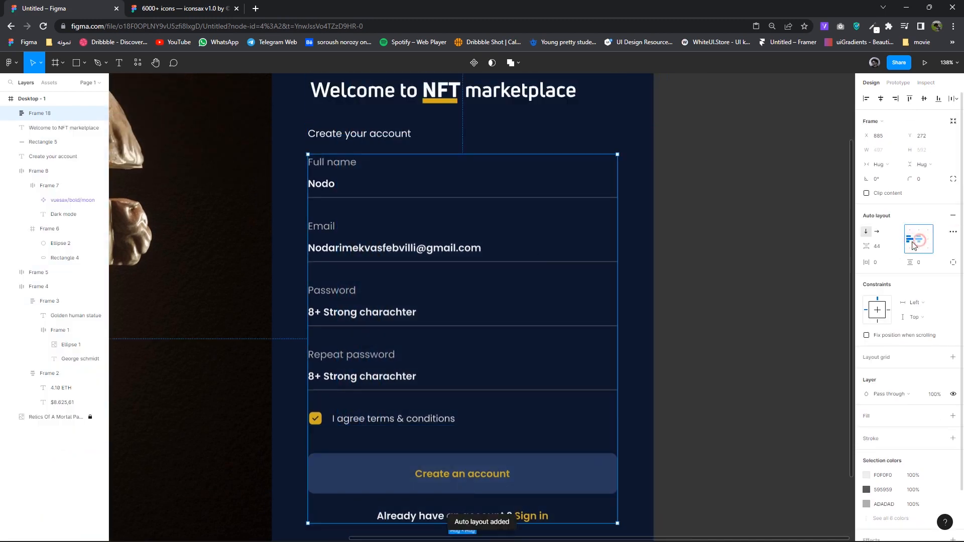
scroll(697, 245, down, 5)
scroll(576, 222, down, 1)
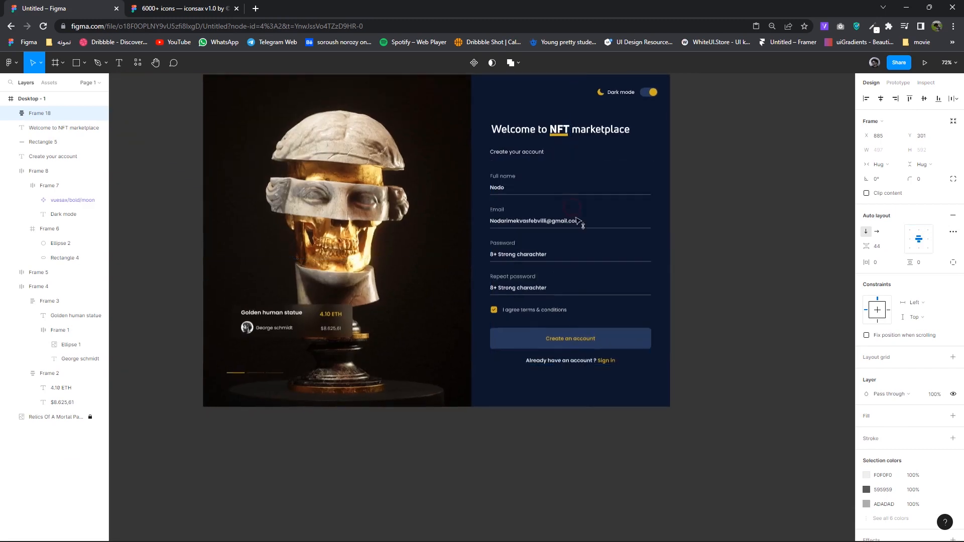
click(529, 153)
drag(525, 161, 525, 161)
drag(580, 280, 581, 284)
key(ctrl+z)
- Frame the heading together with the form as auto layout Frame 19 with a gap of 23
drag(730, 362, 444, 140)
right_click(534, 162)
click(570, 262)
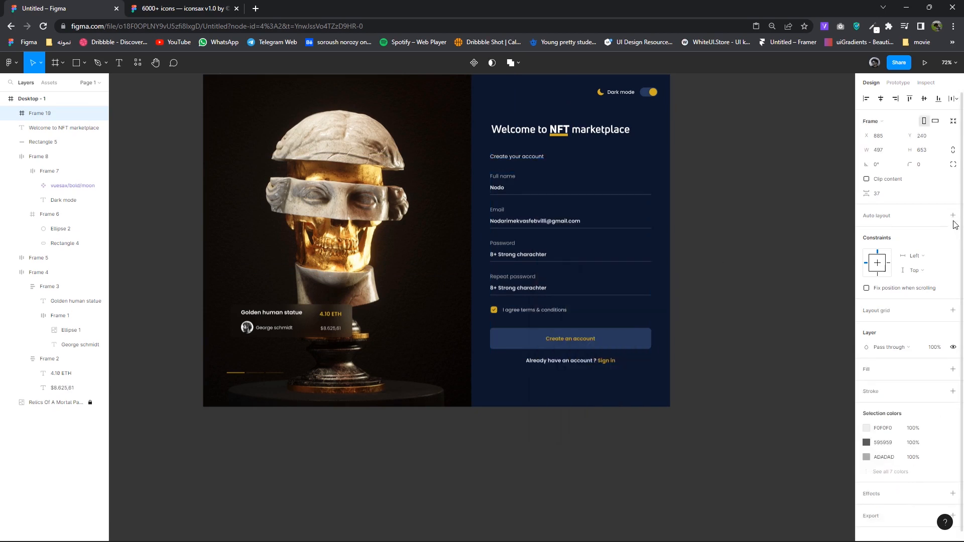
key(shift+a)
drag(529, 209, 528, 210)
click(891, 245)
key(Down)
key(Down)
key(Down)
key(Down)
key(Down)
key(Down)
key(Down)
key(Down)
key(Down)
key(Down)
key(Down)
key(Down)
key(Down)
key(Down)
click(713, 226)
click(605, 214)
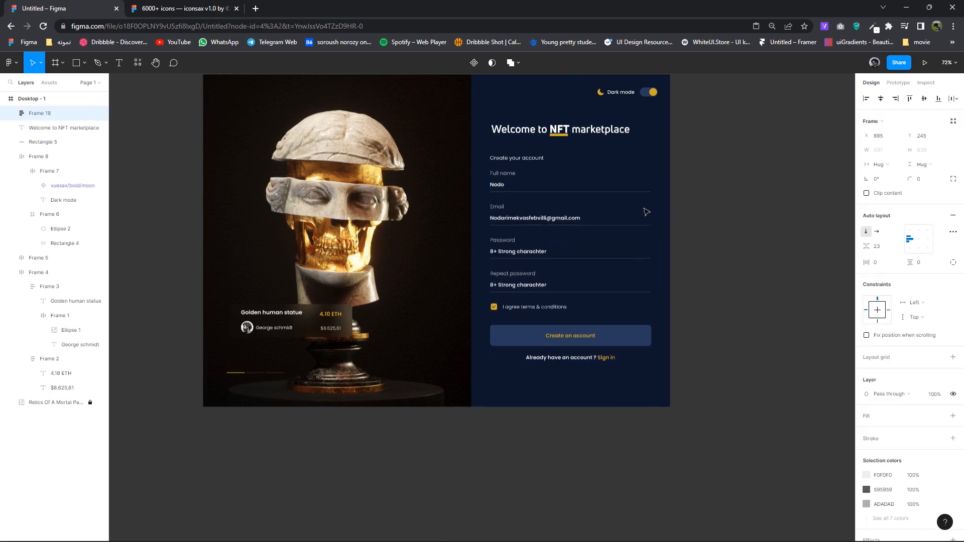
- Check the marketplace title and the form container selections
drag(662, 135, 485, 123)
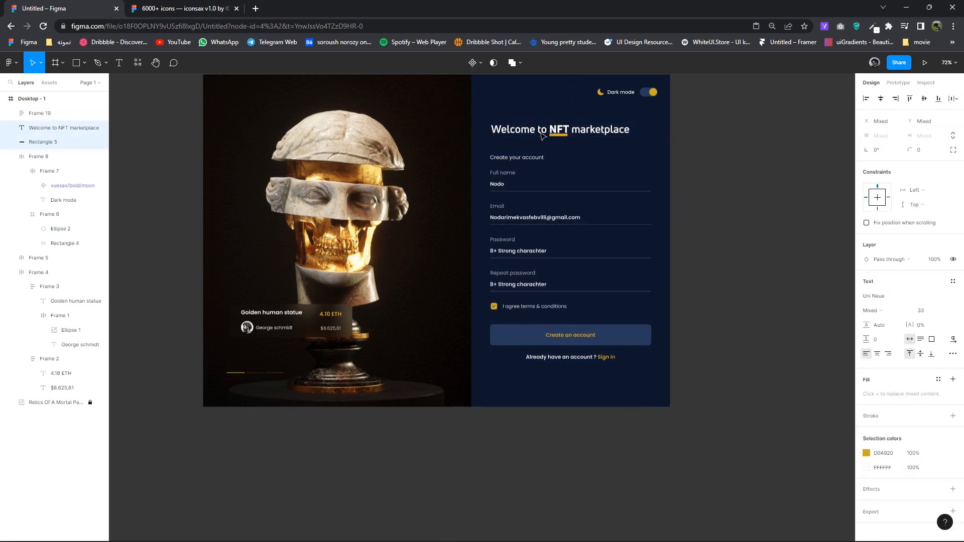
click(683, 221)
scroll(568, 243, up, 3)
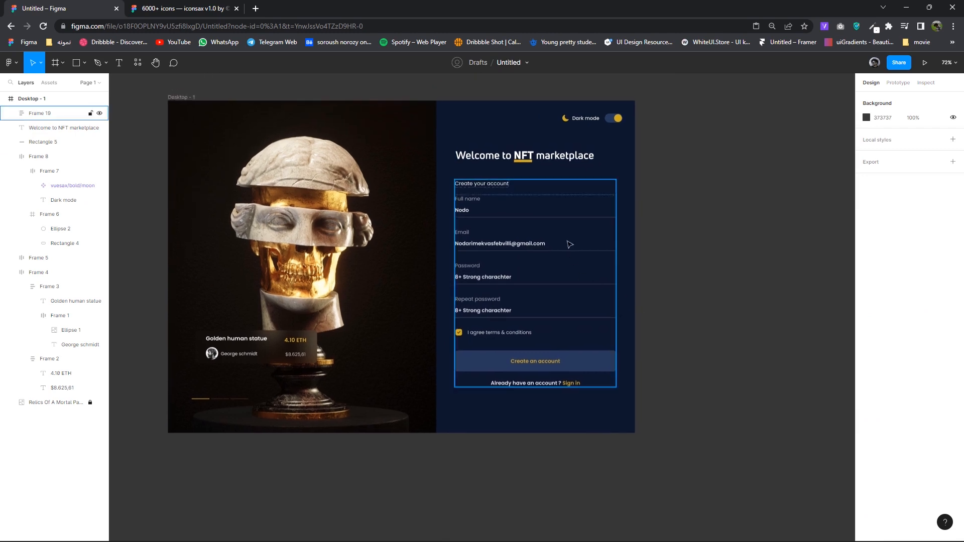
scroll(538, 241, down, 1)
click(540, 239)
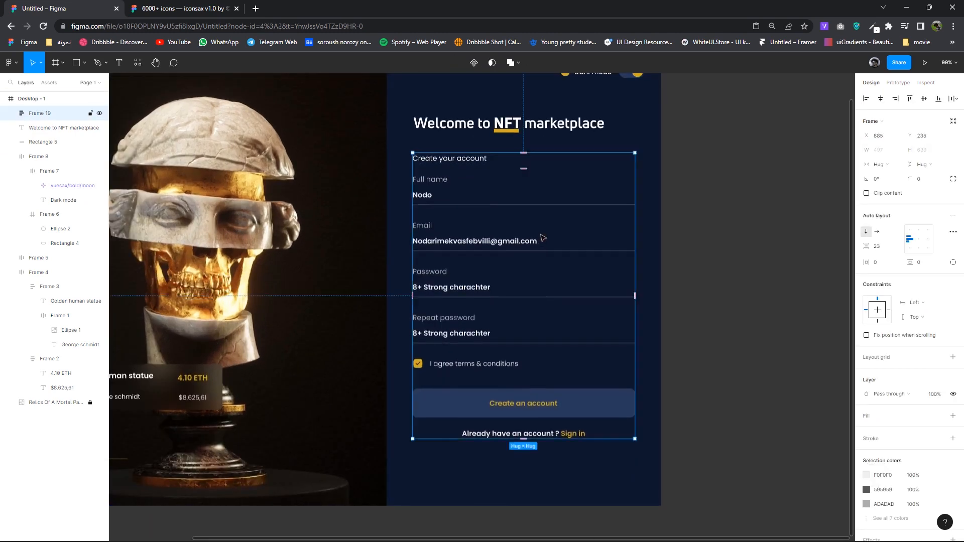
scroll(577, 241, down, 3)
- Draw a test square at the frame's bottom-right corner with the Rectangle tool, then undo it
click(84, 62)
click(66, 84)
scroll(607, 362, up, 1)
scroll(614, 367, up, 2)
mouse_move(588, 333)
mouse_down()
mouse_move(658, 380)
mouse_move(679, 380)
mouse_up()
key(ctrl+z)
click(83, 62)
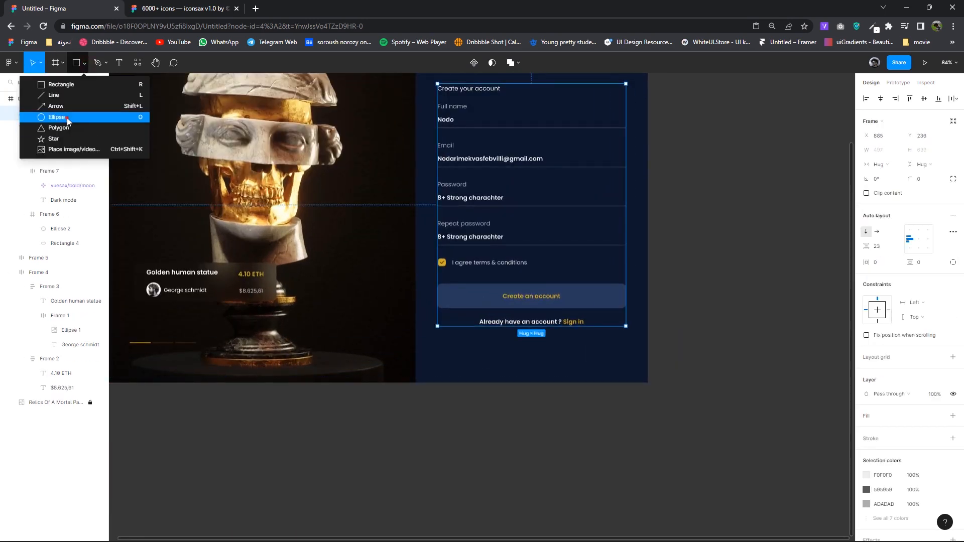
- Draw a 271×271 ellipse over the navy panel's bottom-right corner
click(66, 119)
drag(597, 348, 695, 444)
drag(701, 412, 701, 413)
drag(645, 377, 631, 354)
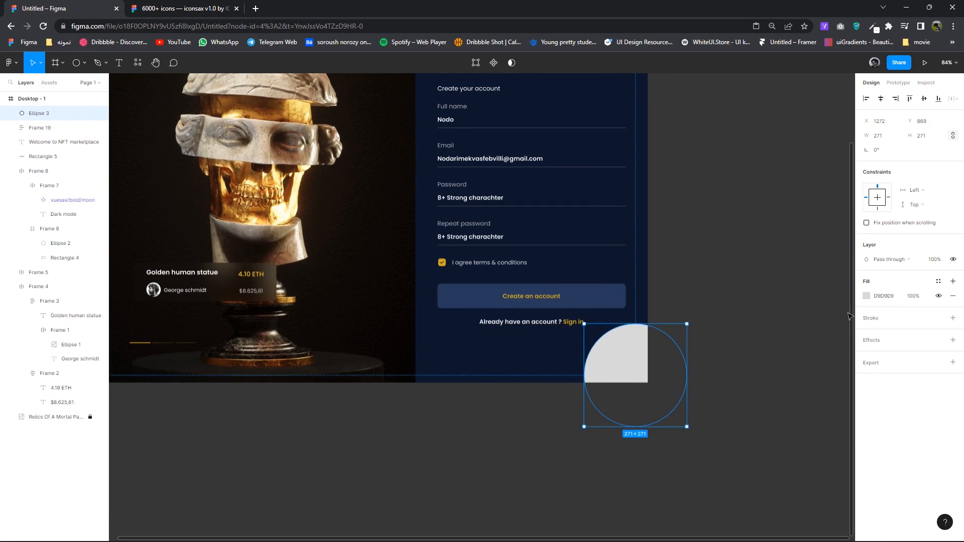
- Fill the circle with yellow D0A920 and add a Layer blur effect
click(865, 295)
click(760, 433)
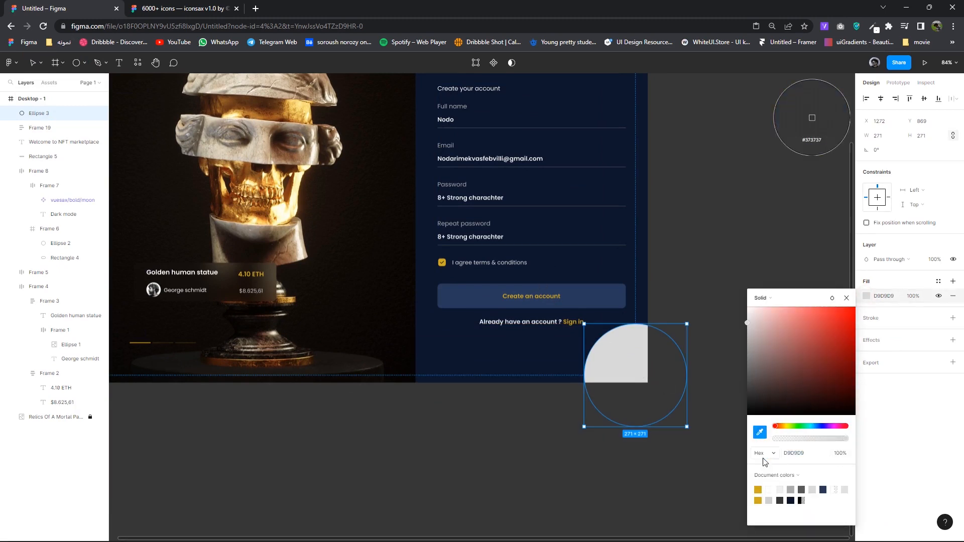
click(759, 488)
click(847, 298)
click(872, 339)
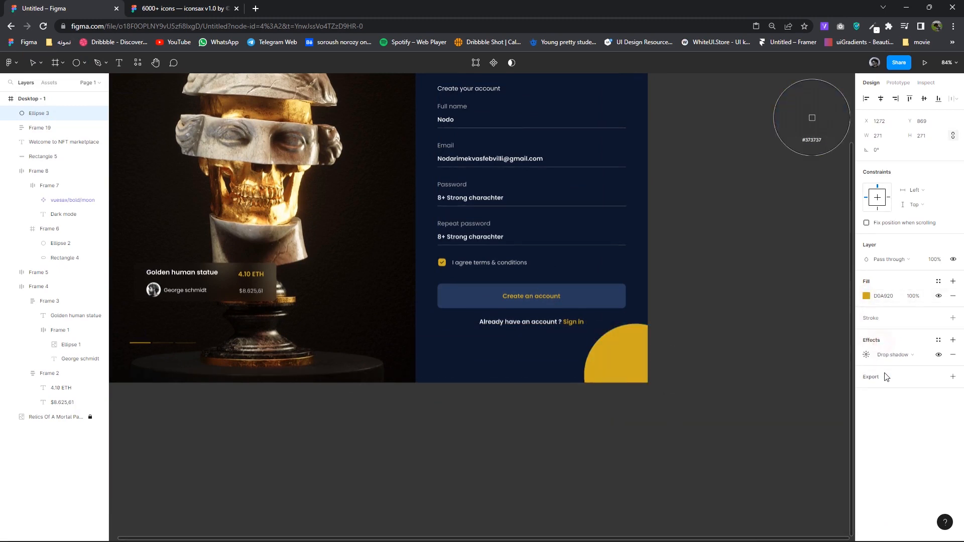
click(892, 360)
click(889, 366)
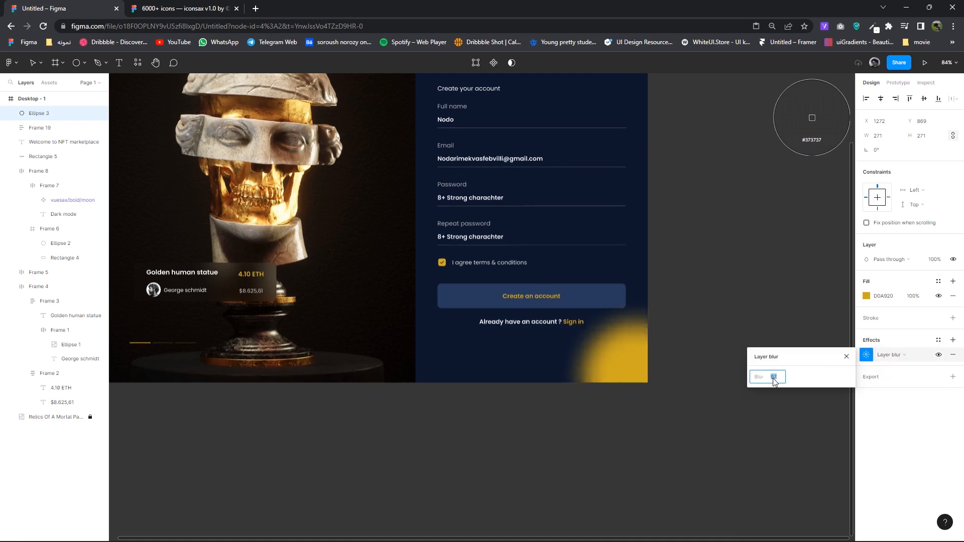
click(843, 358)
- Lower the glow's fill opacity to 22% and resize it to 336×336 at the corner
key(shift+Down)
key(shift+Down)
key(shift+Down)
key(shift+Down)
key(shift+Down)
key(shift+Down)
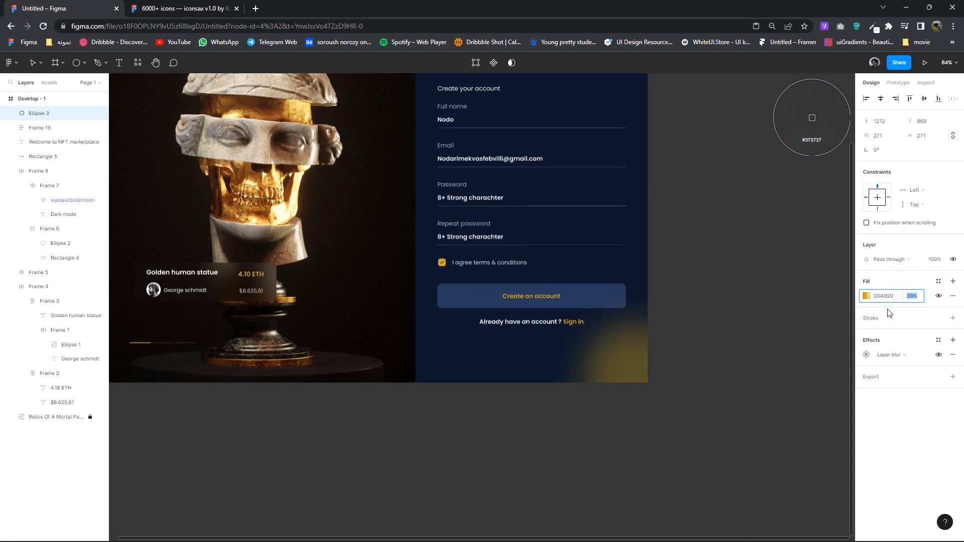
click(789, 333)
click(755, 328)
drag(714, 348, 647, 382)
scroll(666, 388, up, 2)
drag(601, 351, 577, 327)
drag(633, 360, 663, 389)
click(911, 297)
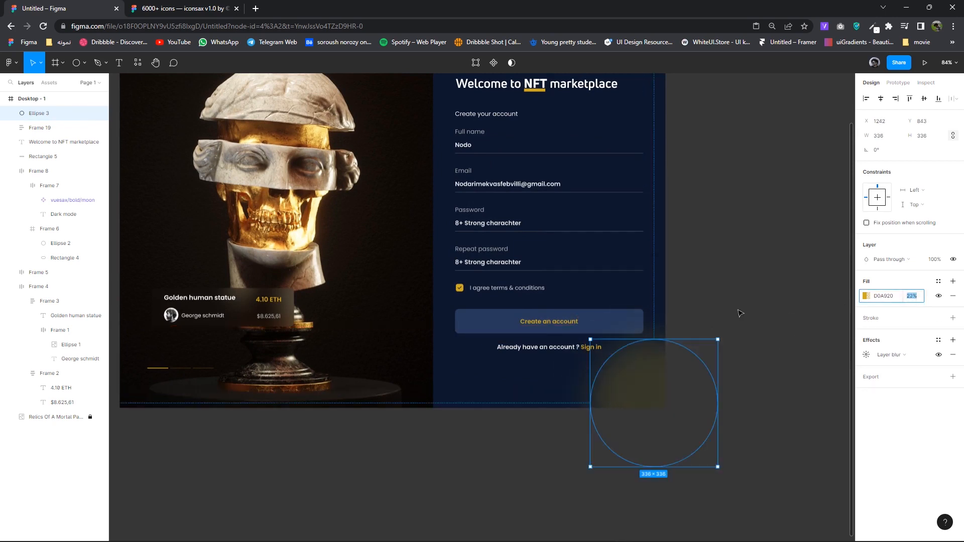
click(703, 303)
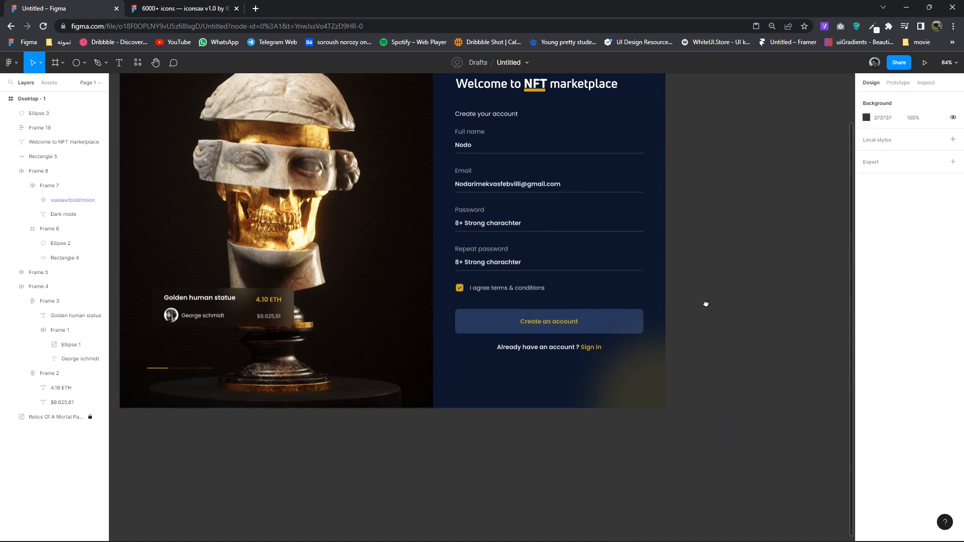
- Make the Create an account button taller, to a height of 75
scroll(634, 356, up, 5)
click(633, 355)
click(639, 322)
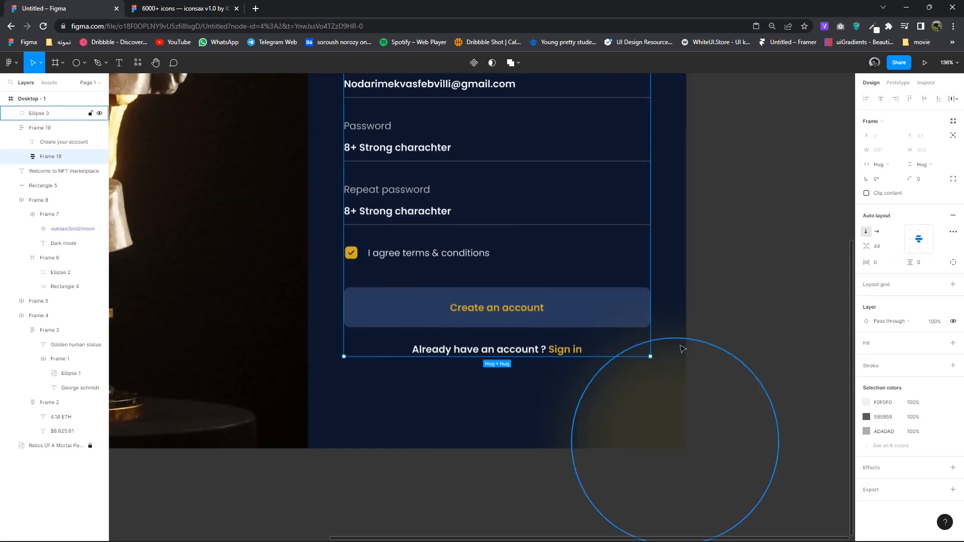
scroll(647, 327, down, 5)
double_click(630, 322)
drag(626, 333, 627, 337)
click(757, 313)
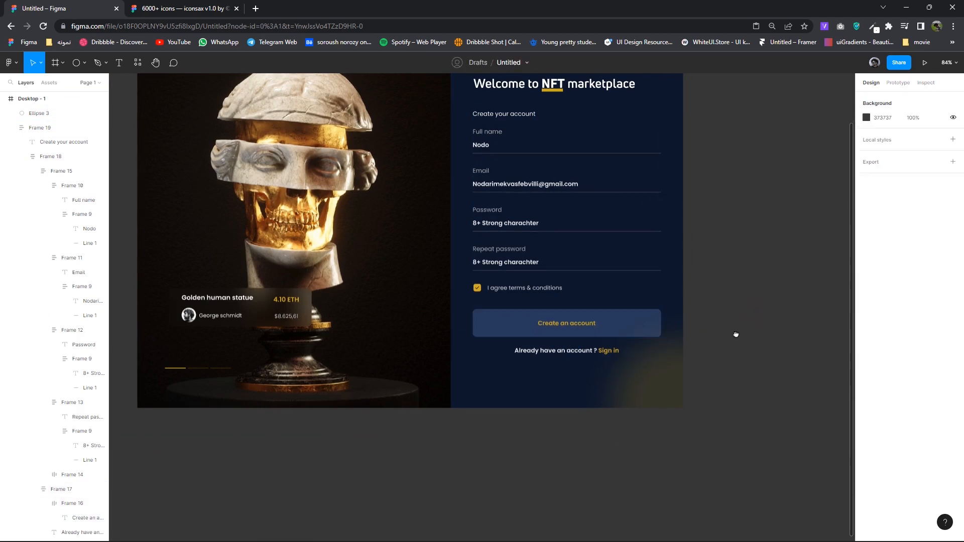
- Rotate and nudge the yellow glow ellipse toward the frame's bottom-right corner along a guide
scroll(733, 333, up, 3)
click(646, 448)
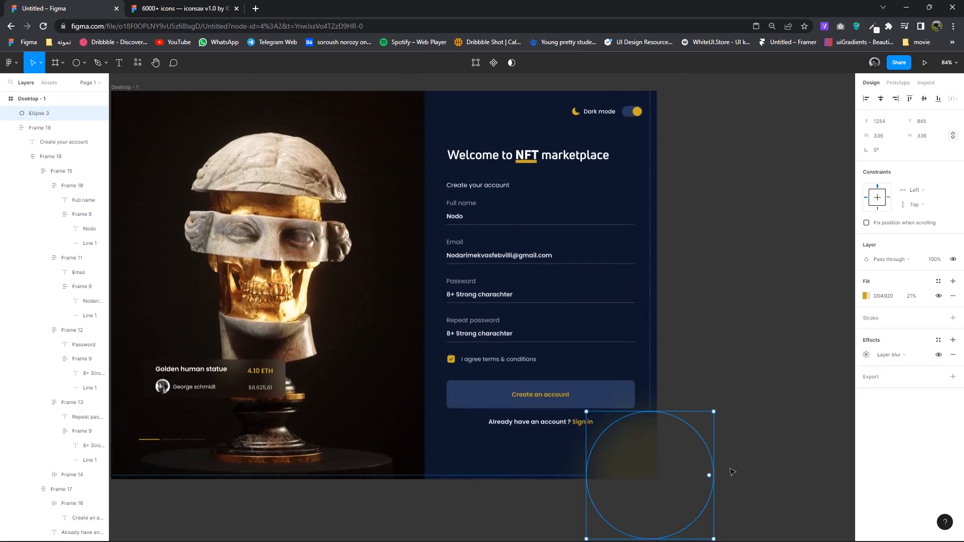
scroll(695, 467, down, 3)
drag(697, 468, 690, 475)
drag(641, 411, 644, 417)
click(708, 316)
scroll(715, 384, down, 1)
drag(707, 316, 682, 393)
scroll(679, 392, down, 1)
scroll(650, 397, up, 3)
drag(621, 444, 607, 465)
click(672, 372)
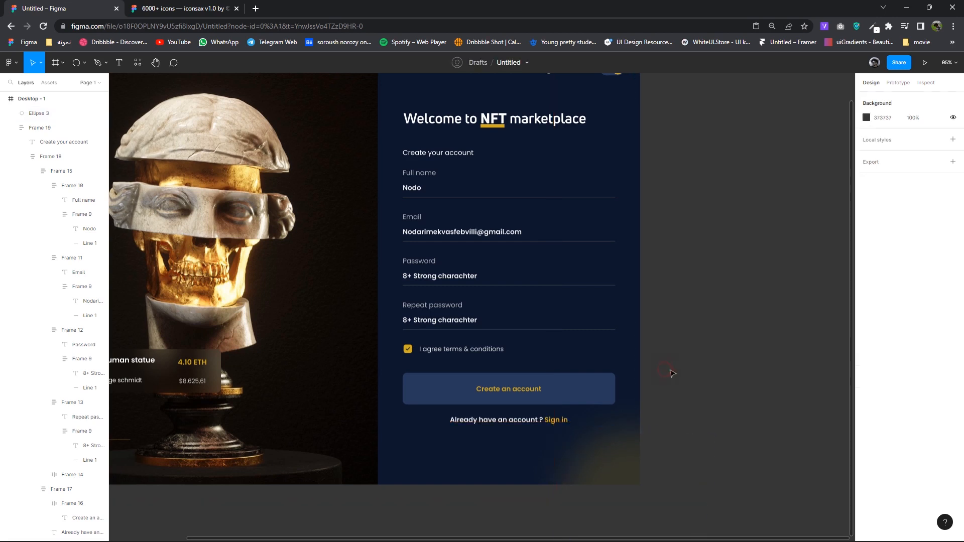
- Shift the Dark mode toggle group slightly left to X 1194, Y 41
scroll(676, 381, down, 2)
scroll(678, 385, down, 1)
scroll(713, 390, left, 3)
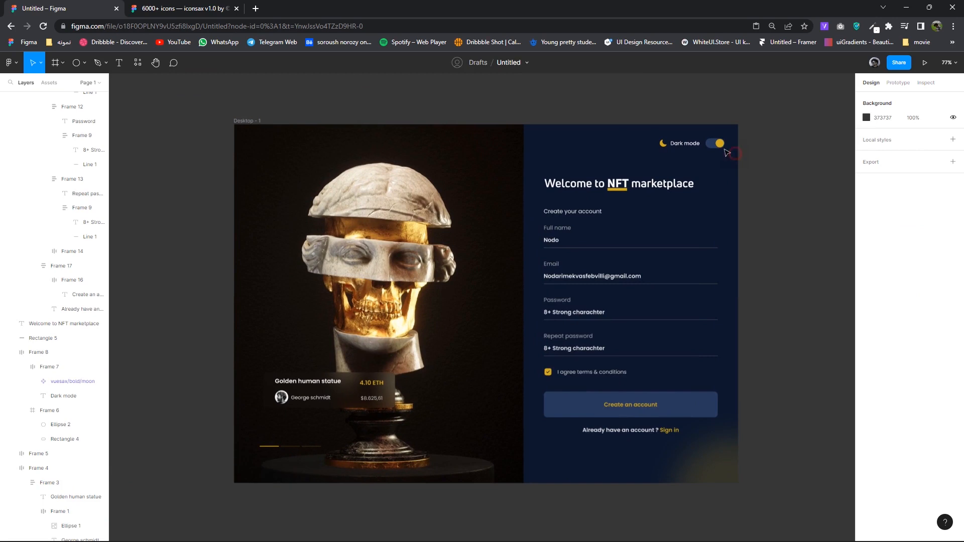
click(670, 142)
drag(687, 141, 682, 145)
- Increase the form fields' auto-layout spacing from 33 to 34
click(629, 286)
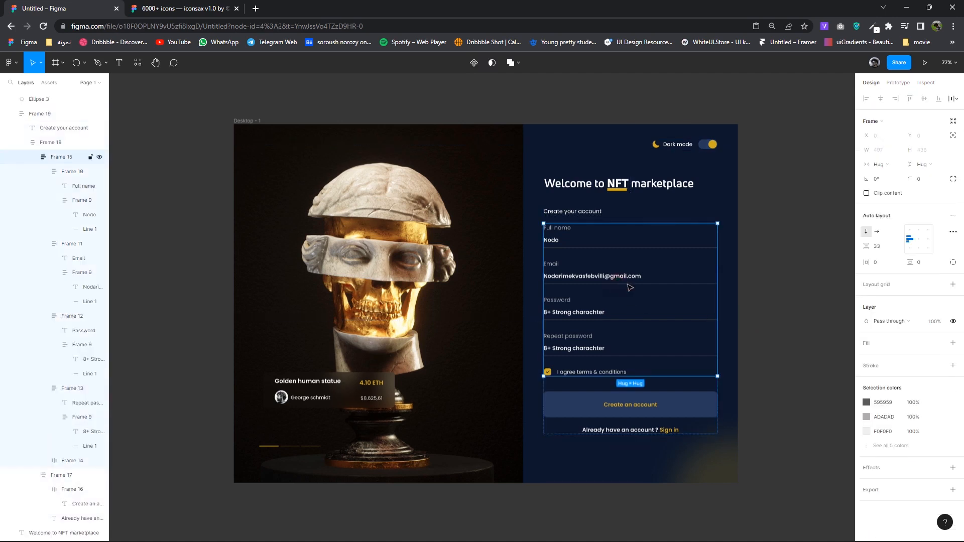
click(880, 246)
key(Up)
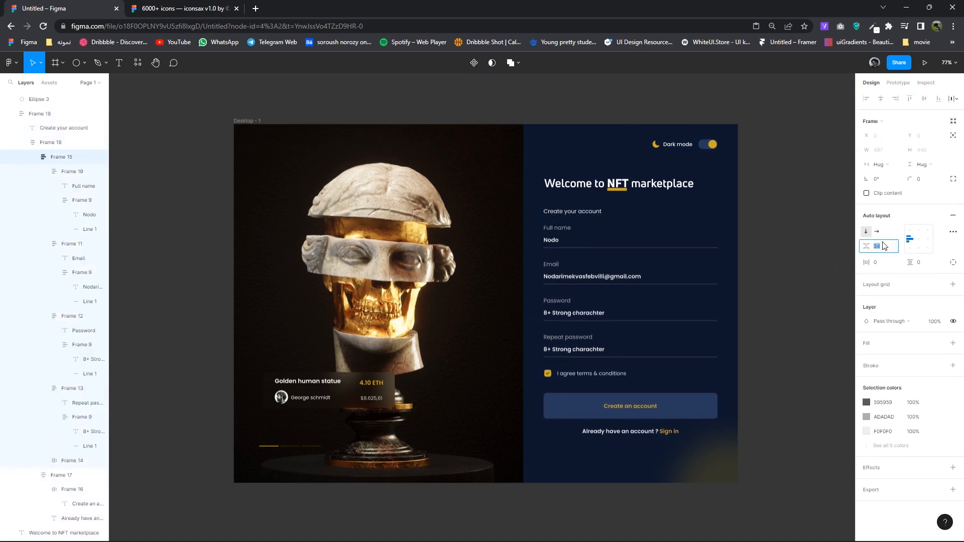
click(799, 304)
drag(783, 368, 776, 365)
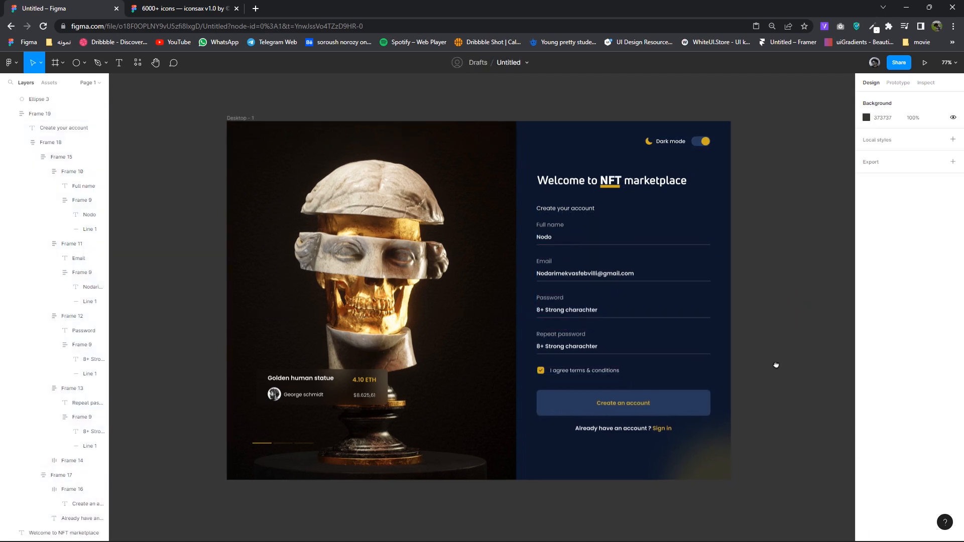
- Copy the vuesax/bold/eye-slash icon from the iconsax library's Security icons
click(151, 6)
scroll(613, 307, down, 4)
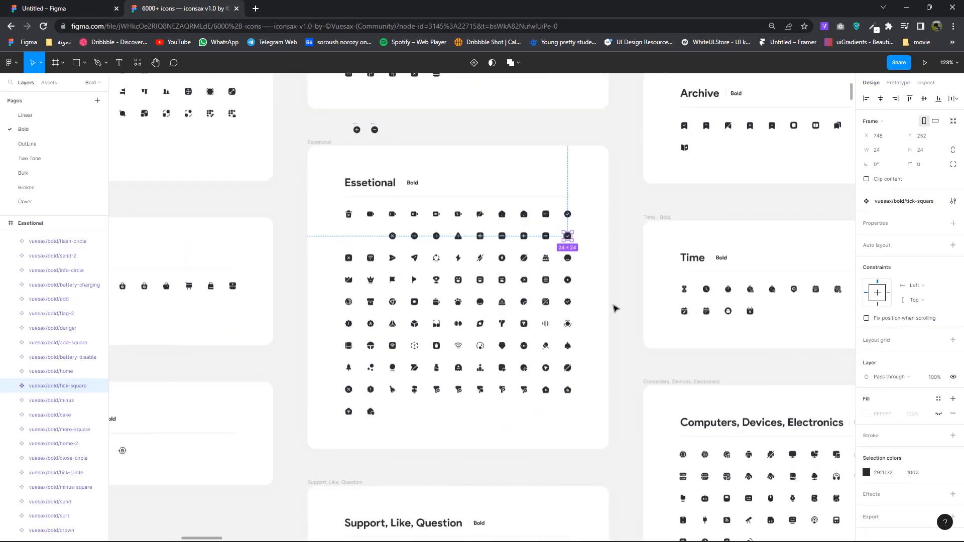
scroll(585, 318, down, 5)
scroll(477, 362, left, 5)
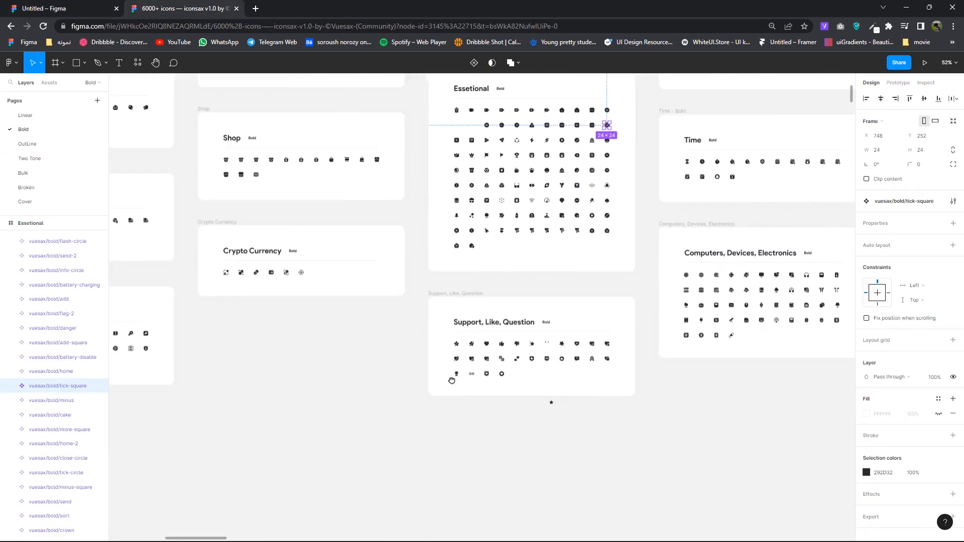
drag(840, 375, 254, 434)
drag(365, 396, 803, 382)
drag(236, 403, 586, 388)
drag(362, 374, 469, 373)
scroll(402, 390, up, 6)
click(399, 339)
right_click(395, 338)
click(416, 262)
- Paste the eye-slash icon into the Password field, absolutely positioned at its right end
click(65, 9)
scroll(655, 290, up, 3)
key(ctrl+v)
drag(663, 302, 532, 284)
click(953, 134)
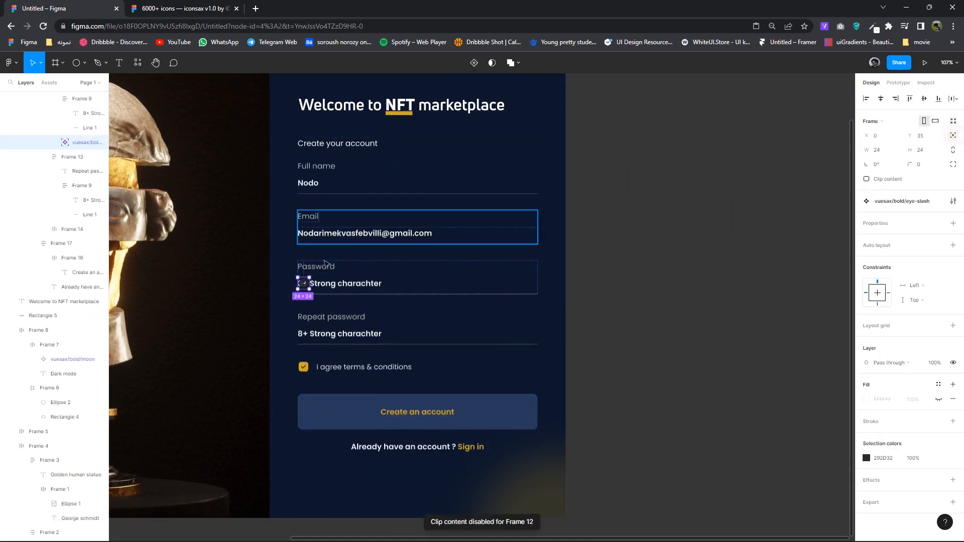
drag(304, 284, 524, 288)
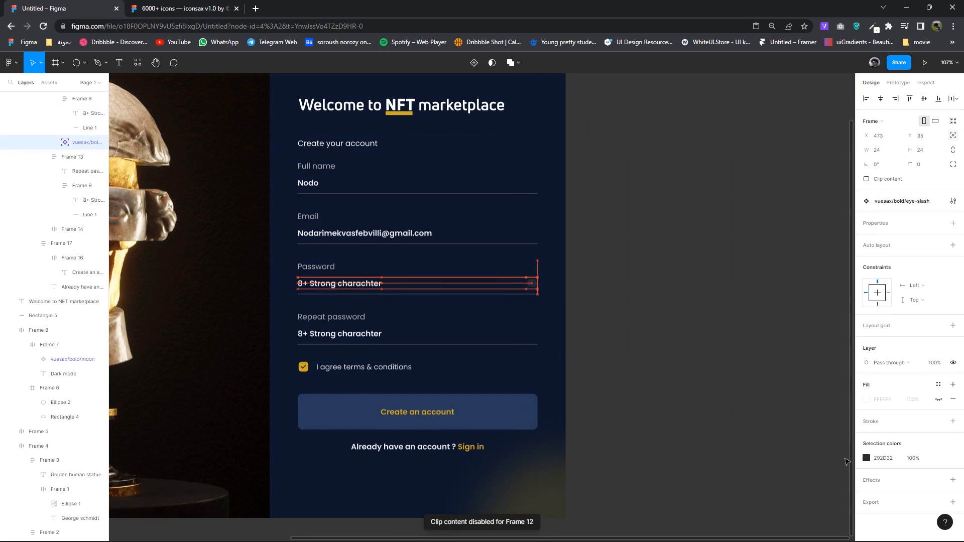
- Recolour the eye-slash icon grey and align it with the Password text
click(866, 458)
drag(780, 406, 718, 355)
click(847, 306)
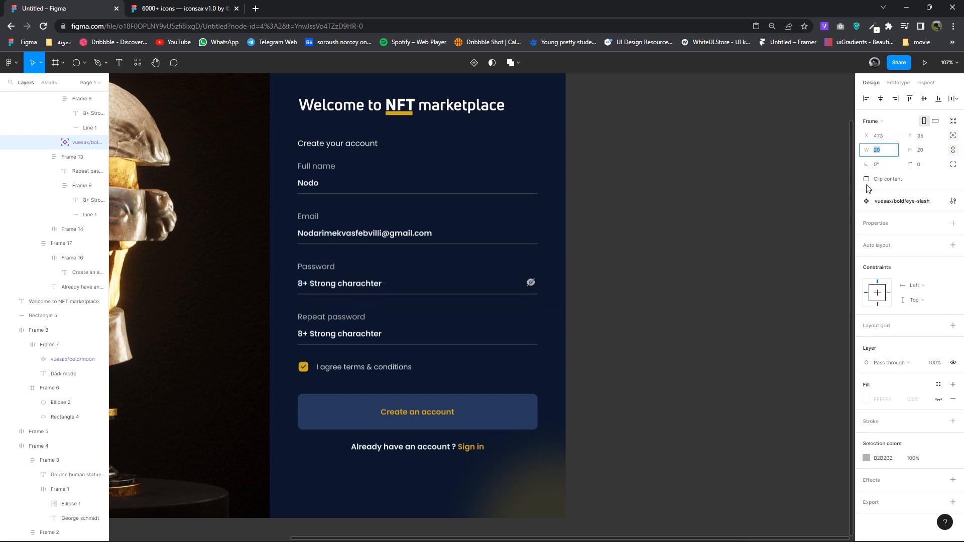
scroll(537, 289, up, 6)
drag(532, 284, 545, 472)
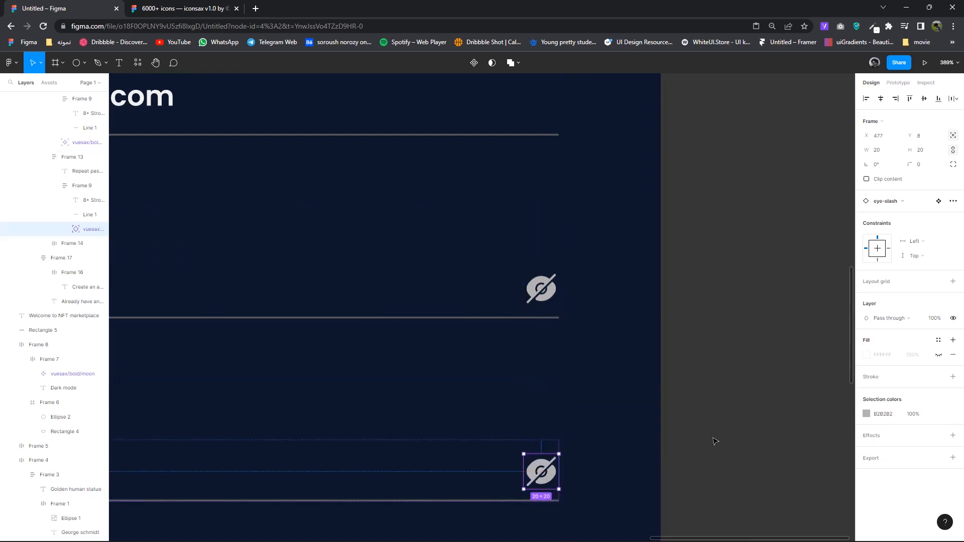
- Place a duplicate eye-slash icon at the Repeat password field's right end
click(716, 441)
ctrl+scroll(719, 440, down, 5)
drag(713, 367, 704, 367)
ctrl+scroll(705, 368, down, 5)
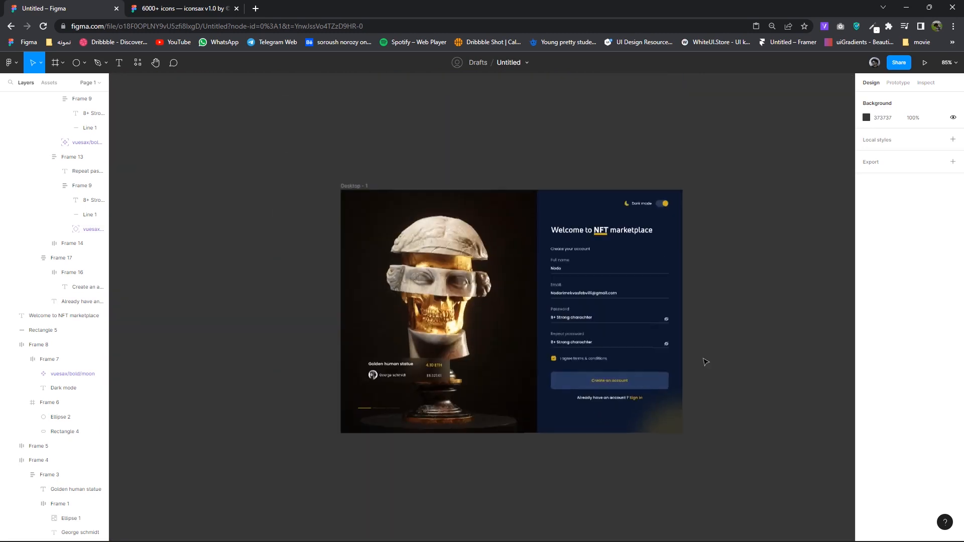
ctrl+scroll(652, 354, up, 4)
ctrl+scroll(651, 355, up, 1)
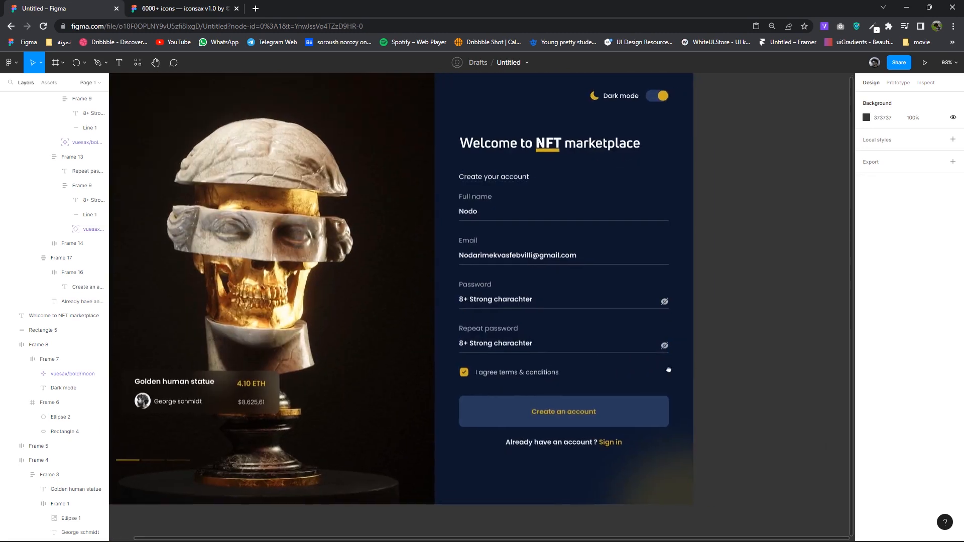
scroll(667, 371, right, 2)
ctrl+scroll(678, 384, down, 3)
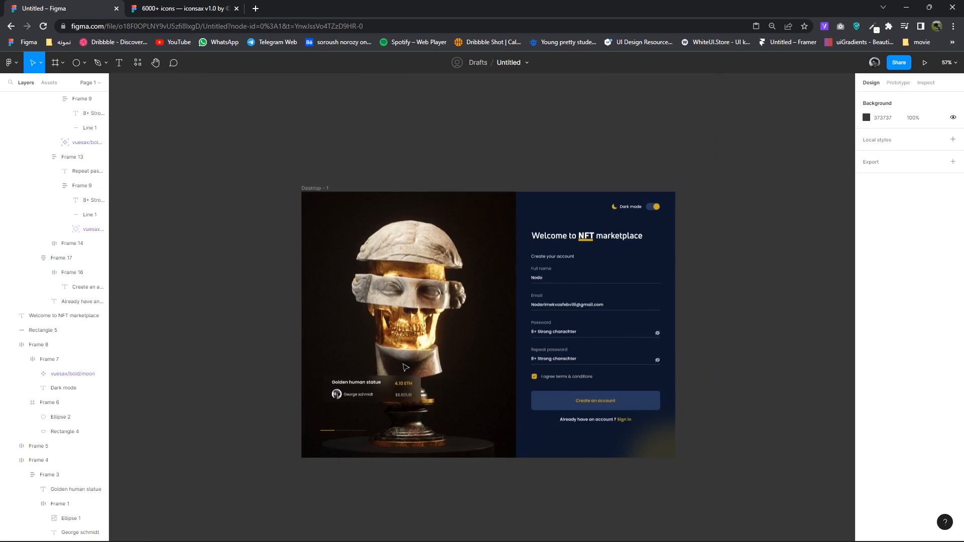
ctrl+scroll(522, 351, up, 2)
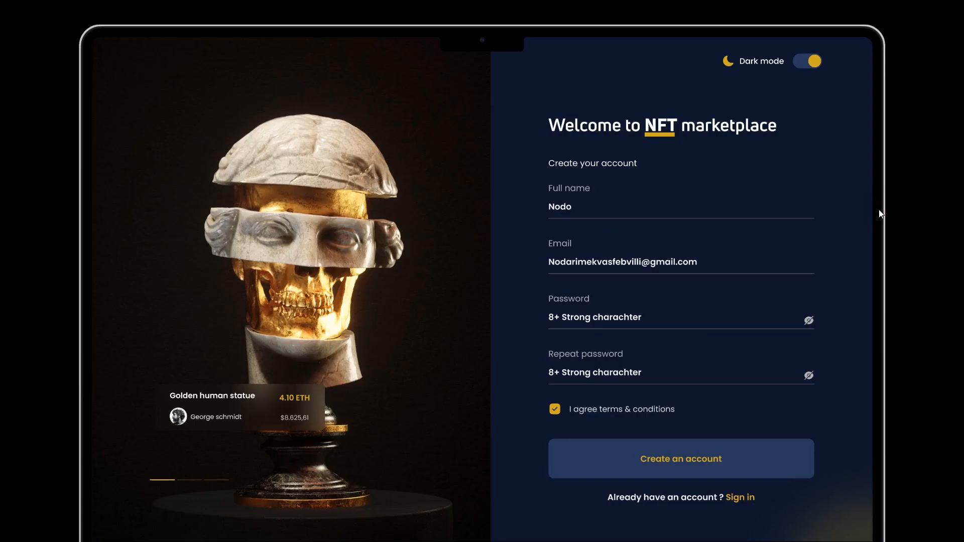